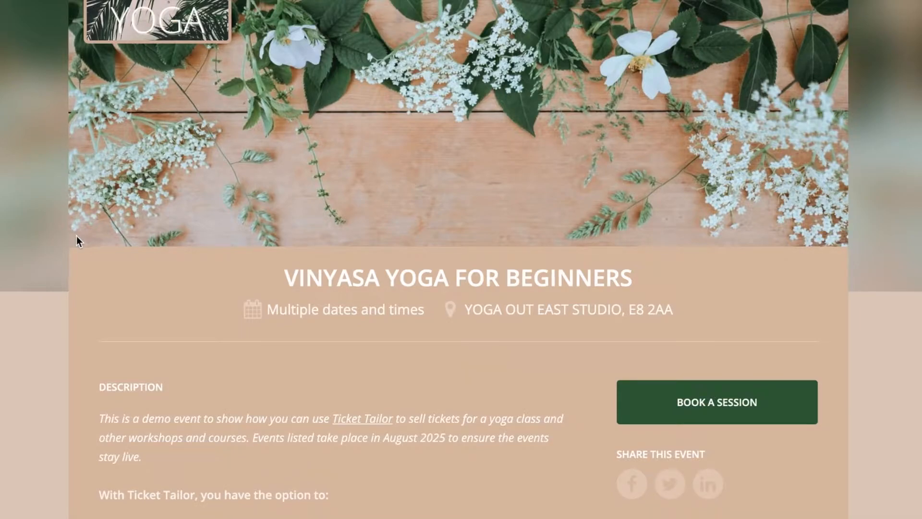
- Review the Vinyasa Yoga for Beginners event page from its description down to the location map
scroll(76, 235, down, 1)
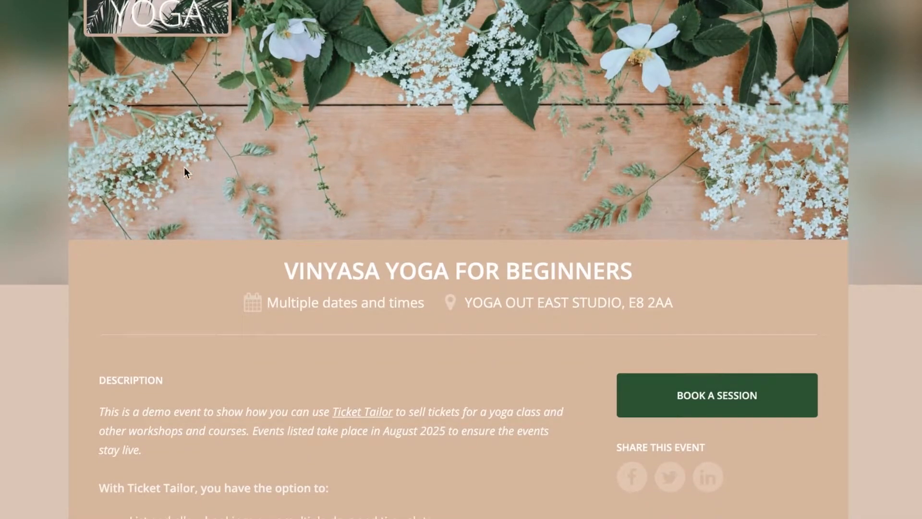
scroll(209, 114, down, 5)
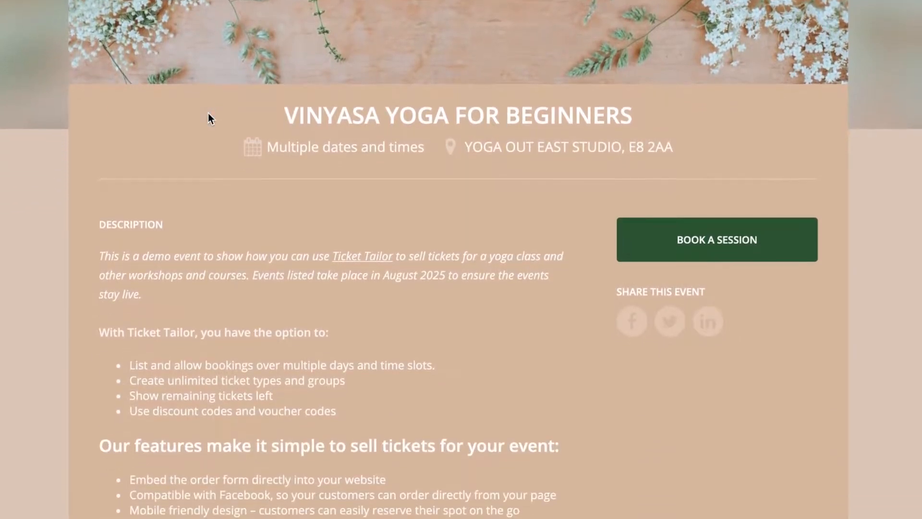
scroll(208, 114, down, 10)
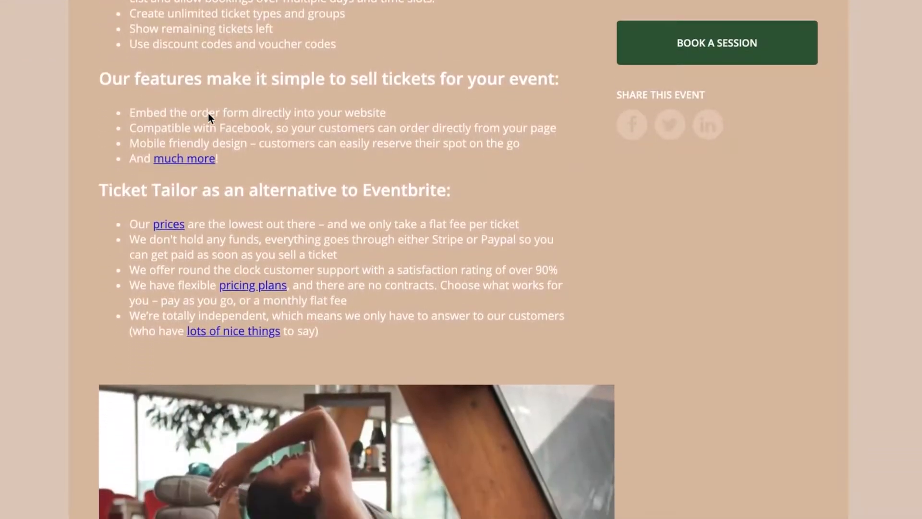
scroll(208, 113, down, 4)
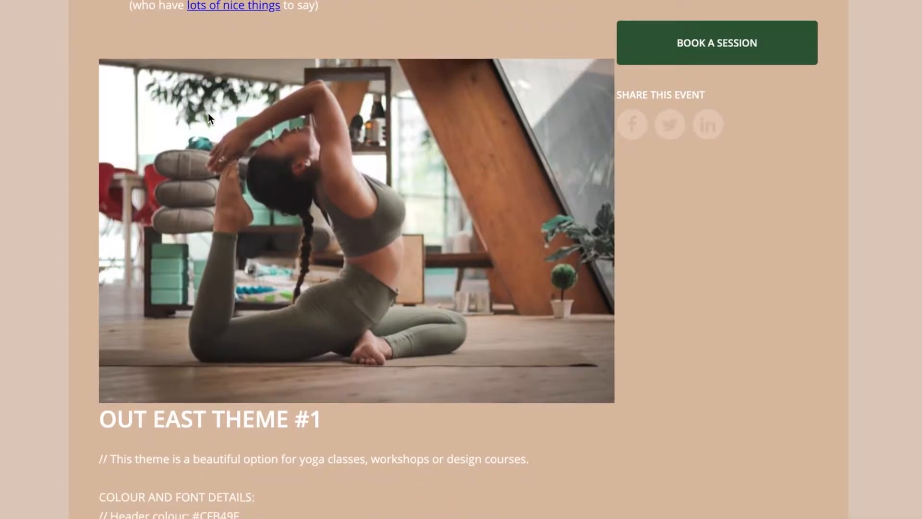
scroll(209, 114, down, 10)
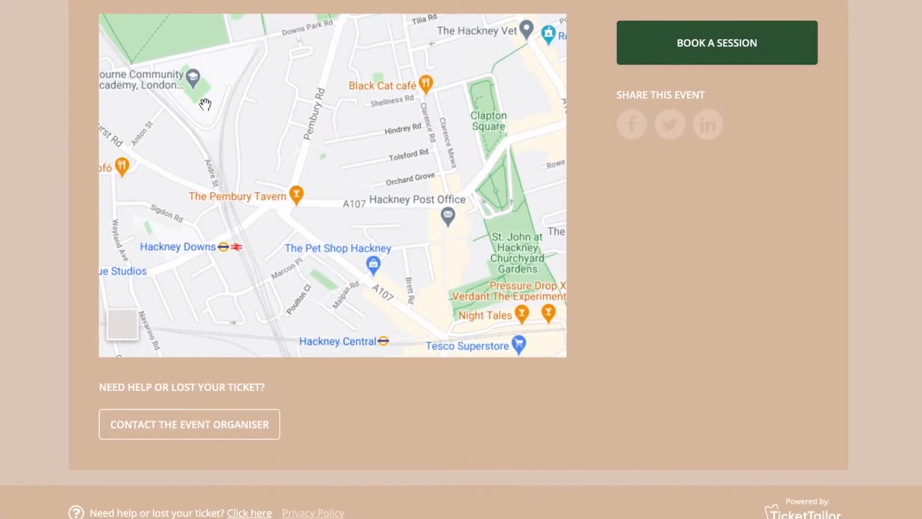
- Preview the session booking flow by choosing 6 August 2025 in the calendar, opening its ticket selection and closing the booking window
click(701, 50)
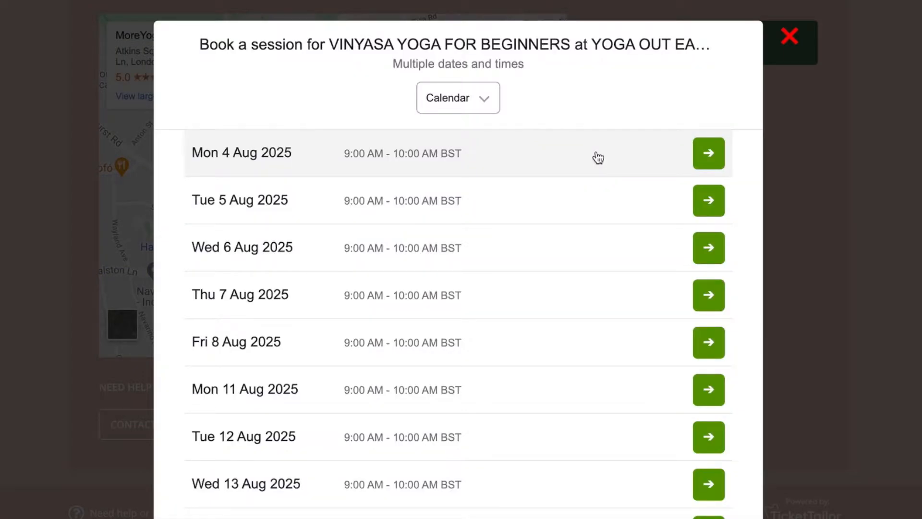
click(494, 110)
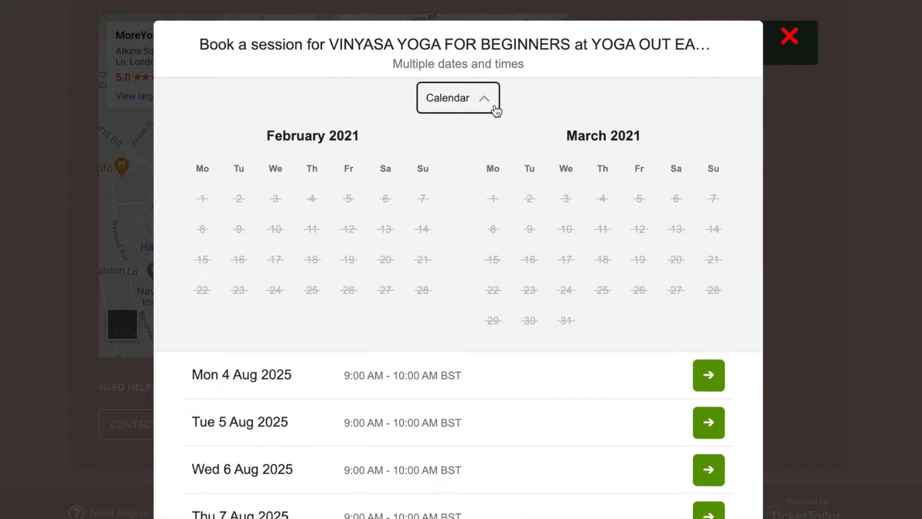
click(570, 238)
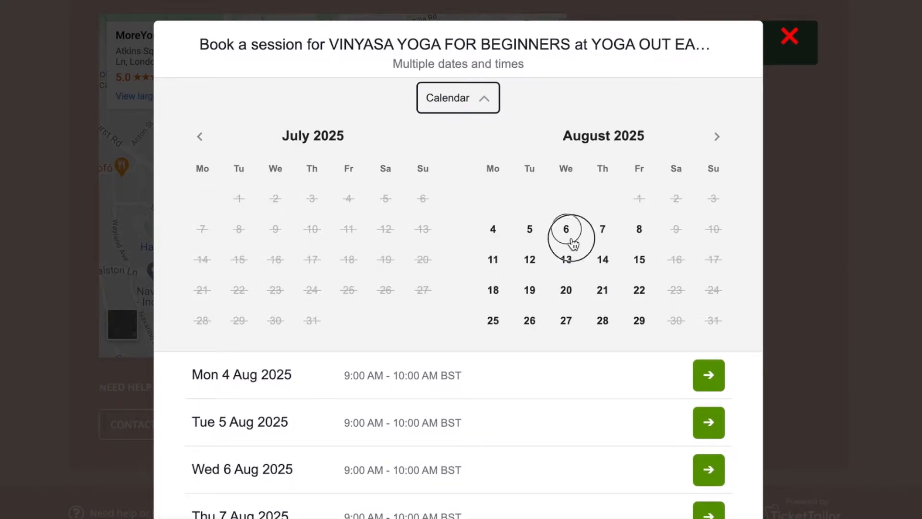
click(711, 427)
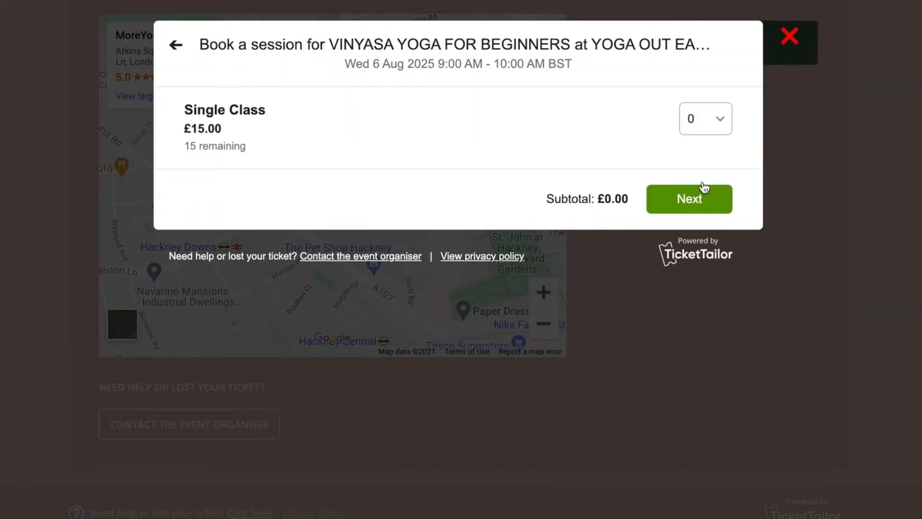
click(790, 38)
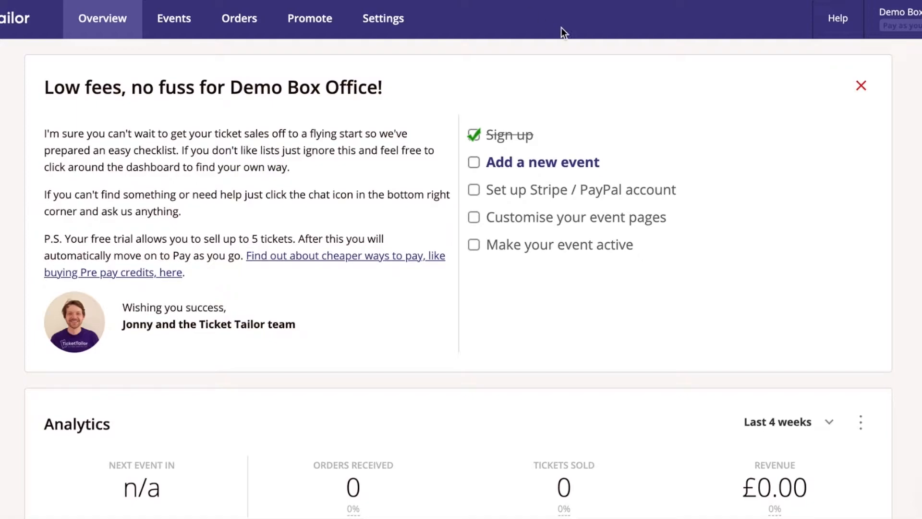
- Start a new event named "Yoga for event organisers" and set its start date to Fri 19 Feb 2021
click(595, 168)
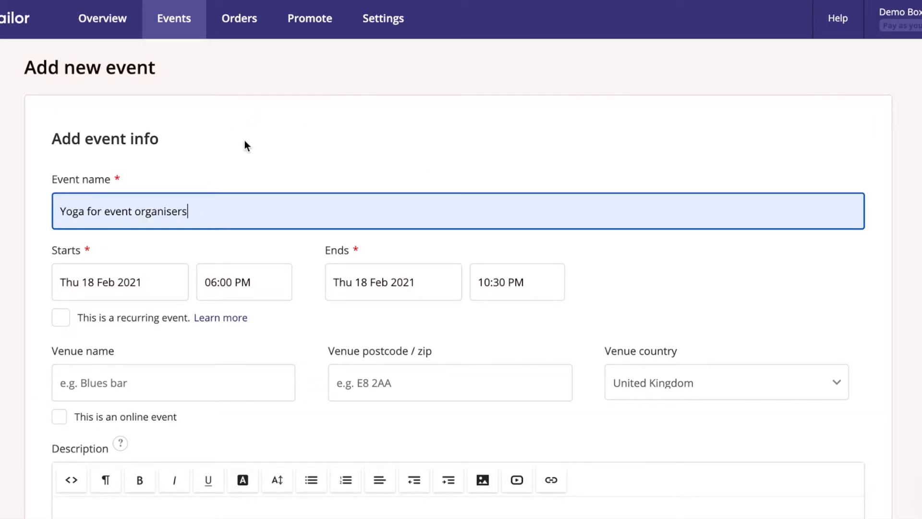
click(175, 284)
click(202, 396)
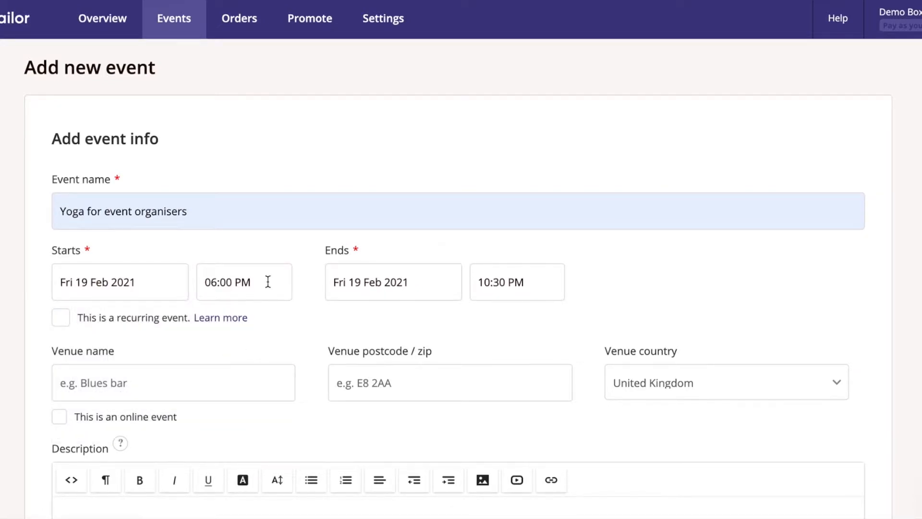
- Set the event's start time to 07:00 PM
click(268, 282)
key(BackSpace)
key(BackSpace)
key(BackSpace)
key(BackSpace)
key(BackSpace)
key(BackSpace)
key(BackSpace)
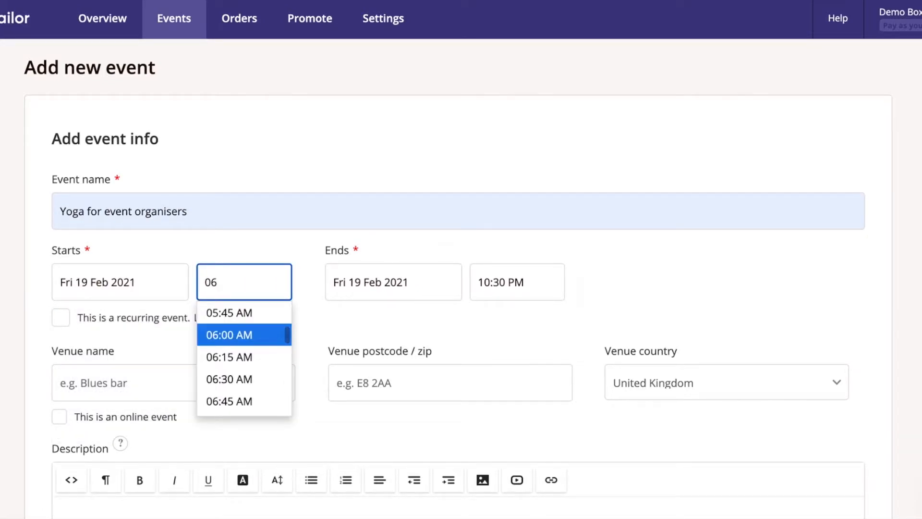
text(7:00)
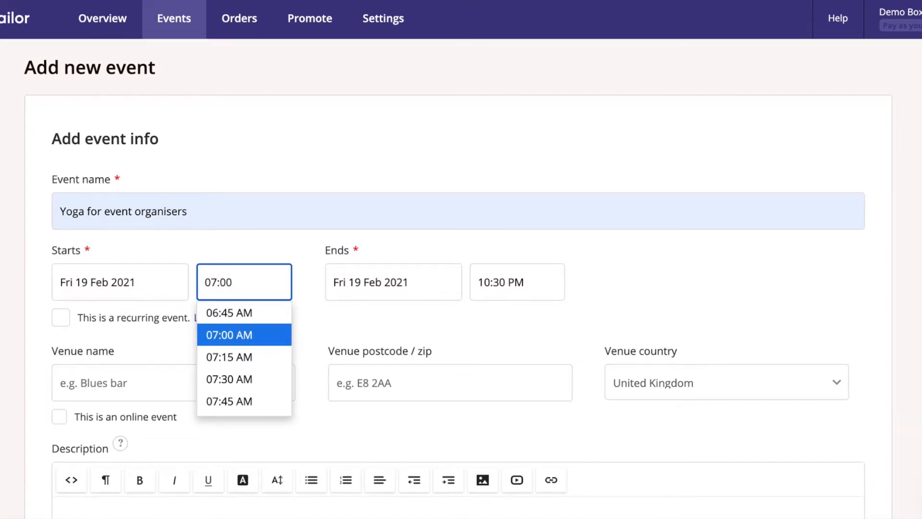
text( p)
key(Return)
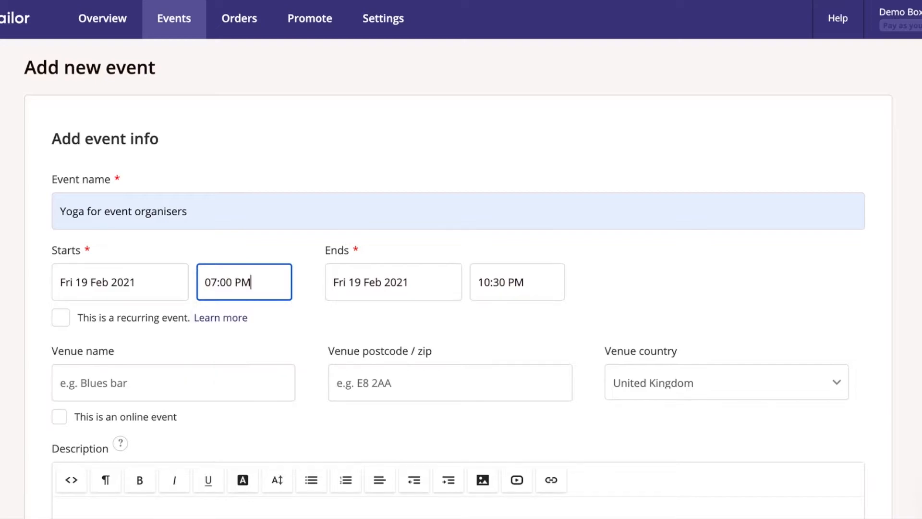
- Mark the event as recurring and make it an online event hosted on Zoom
click(61, 317)
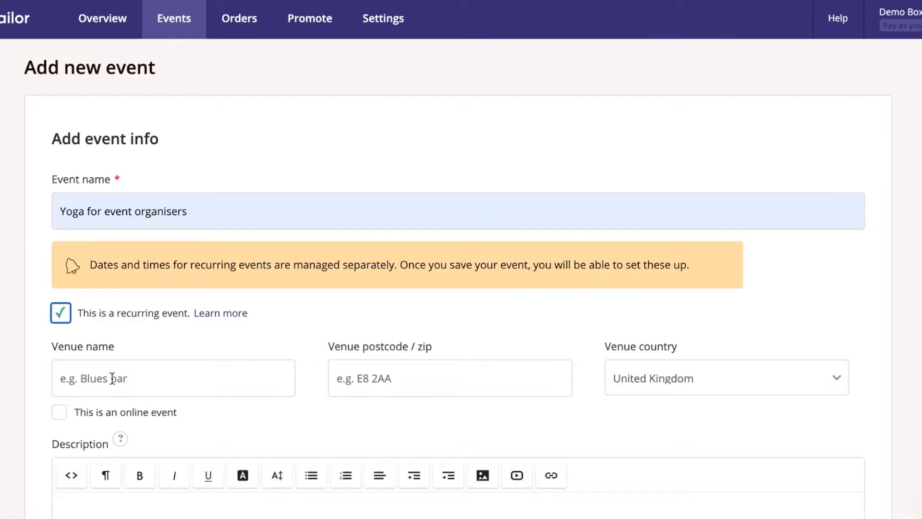
click(60, 412)
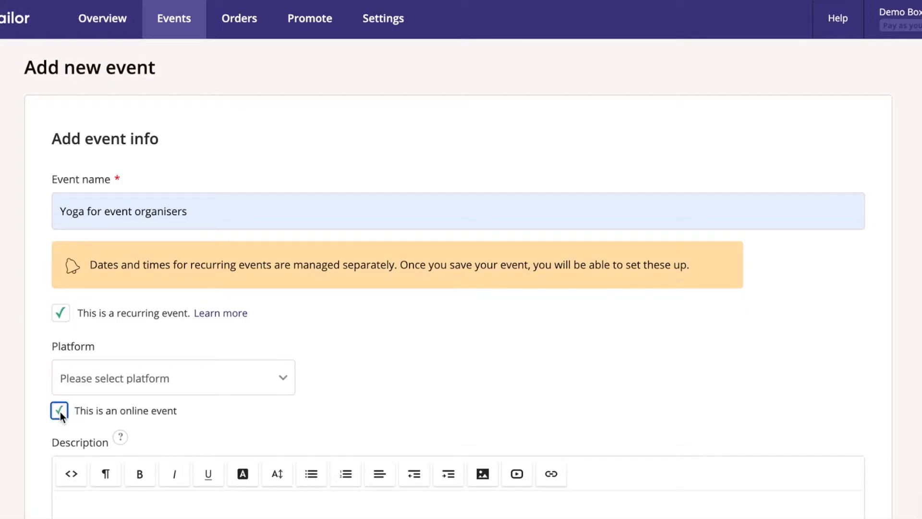
click(88, 384)
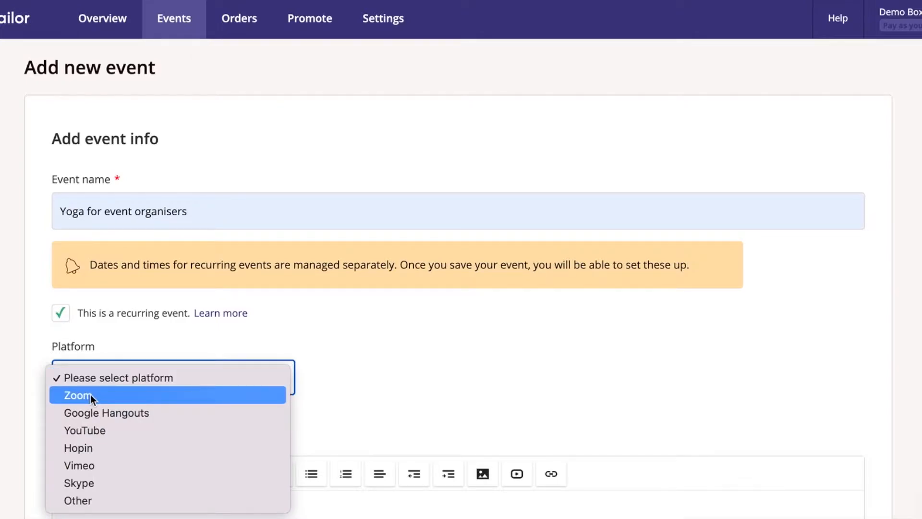
click(90, 395)
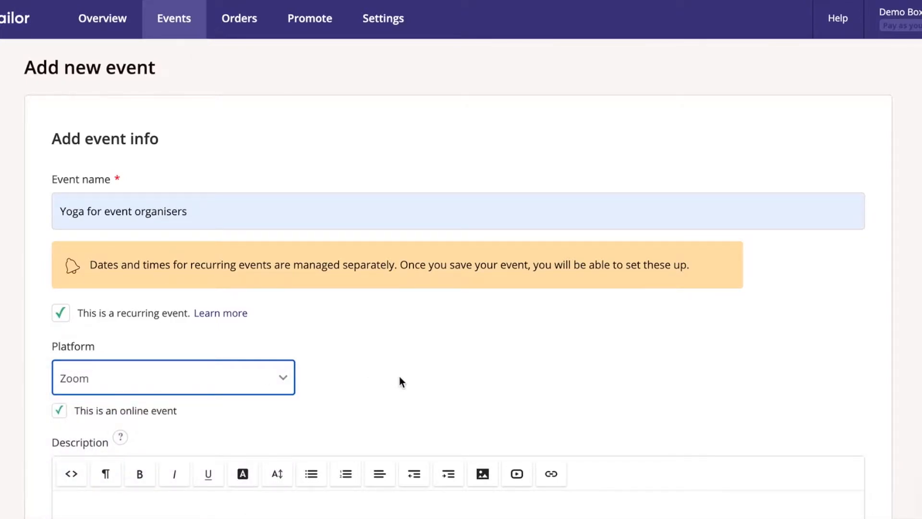
- Examine the description editor's image, video, link and HTML code view options
scroll(399, 379, down, 4)
click(126, 332)
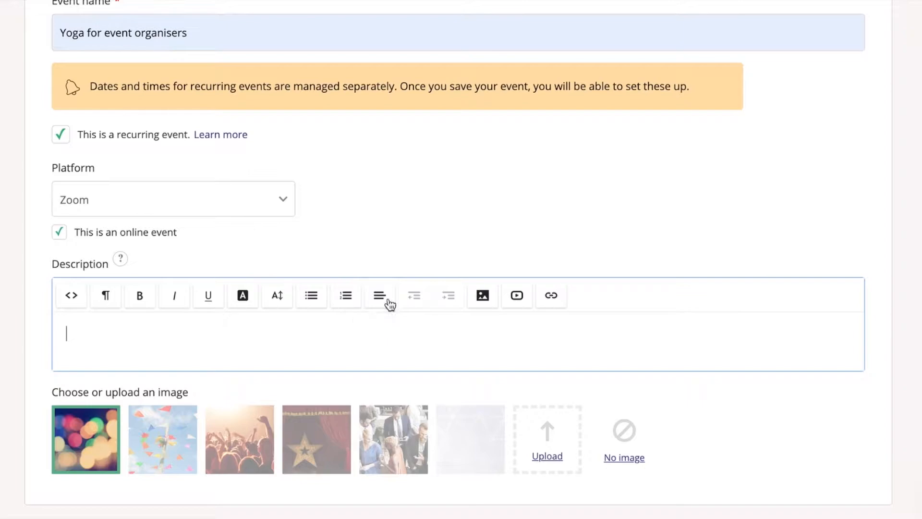
click(483, 306)
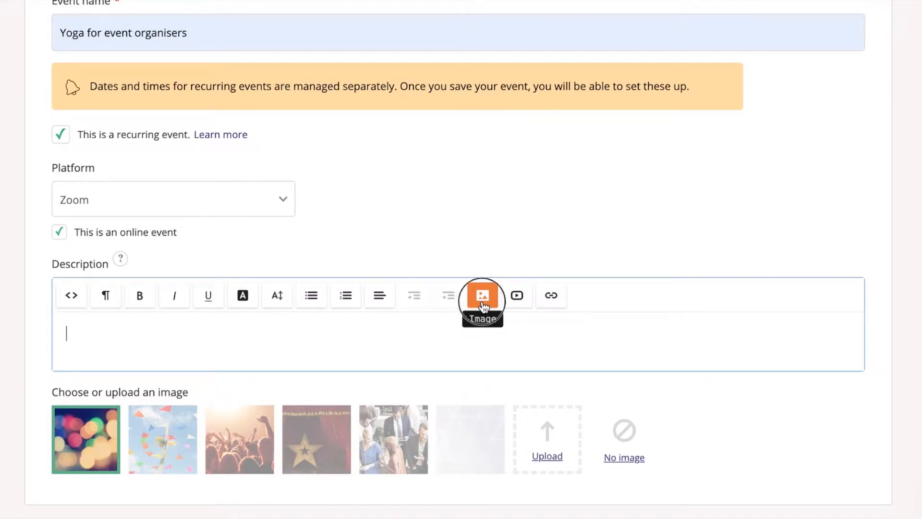
click(664, 158)
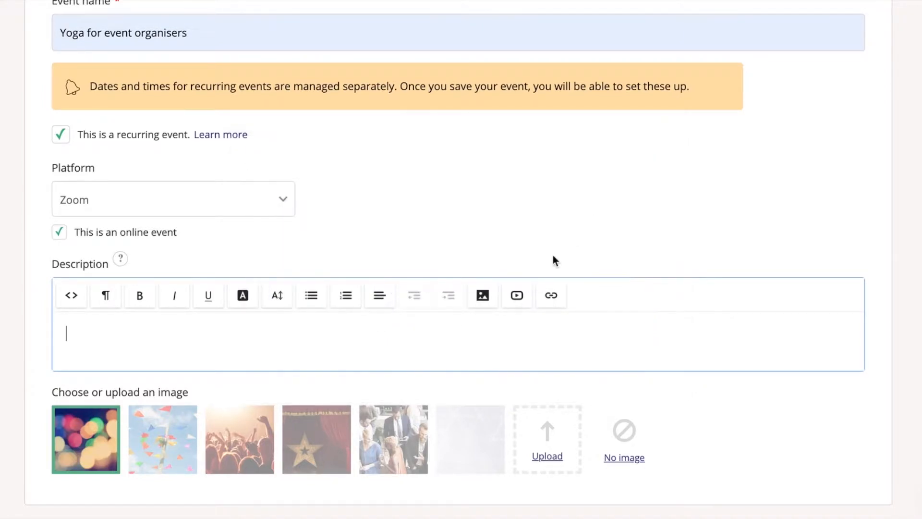
click(522, 290)
click(664, 132)
click(562, 295)
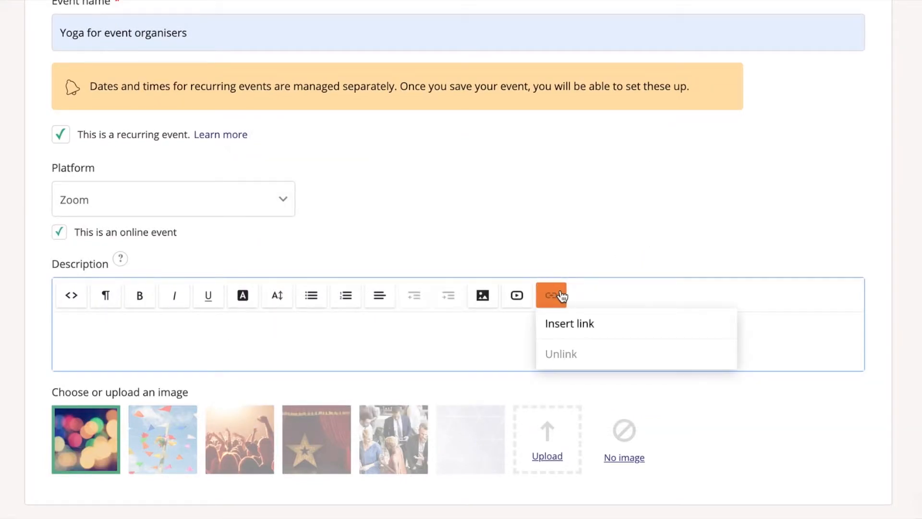
click(463, 356)
click(73, 296)
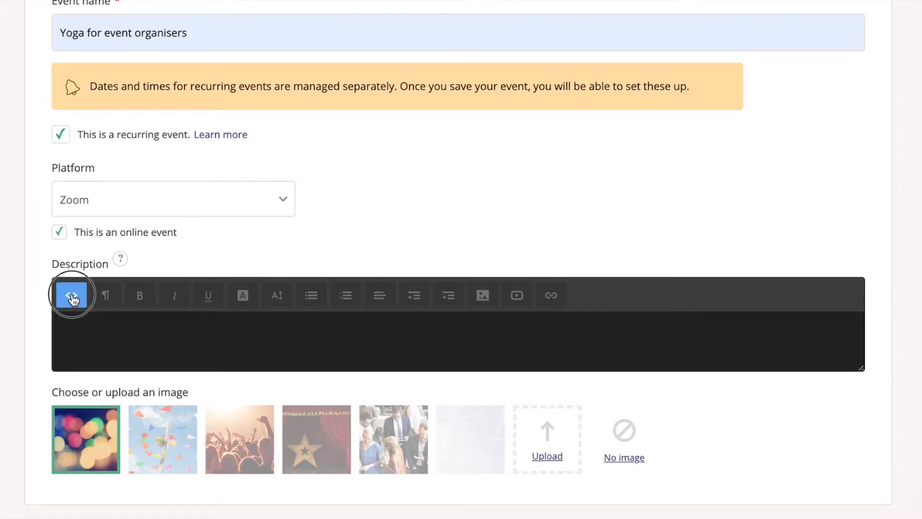
click(72, 297)
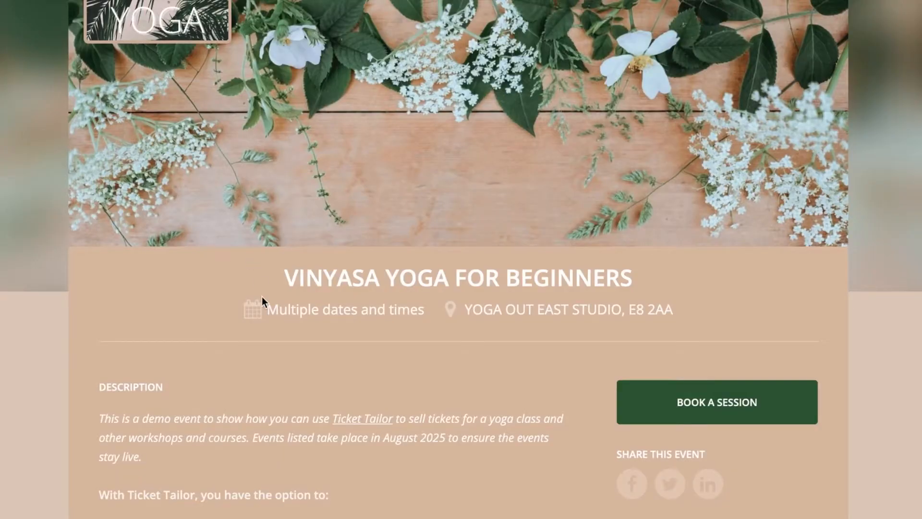
- Copy the description content from the Vinyasa Yoga for Beginners page and paste it into the new event's description
double_click(111, 419)
click(100, 385)
drag(100, 385, 206, 516)
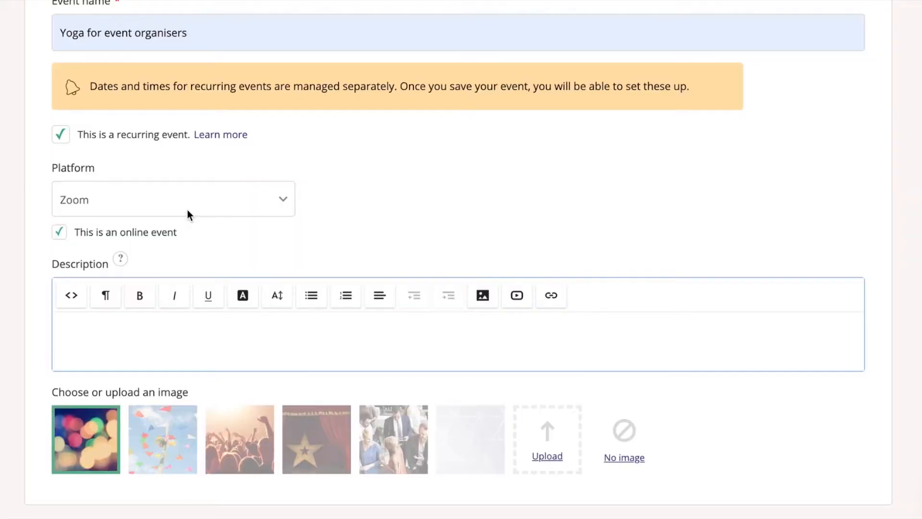
key(ctrl+v)
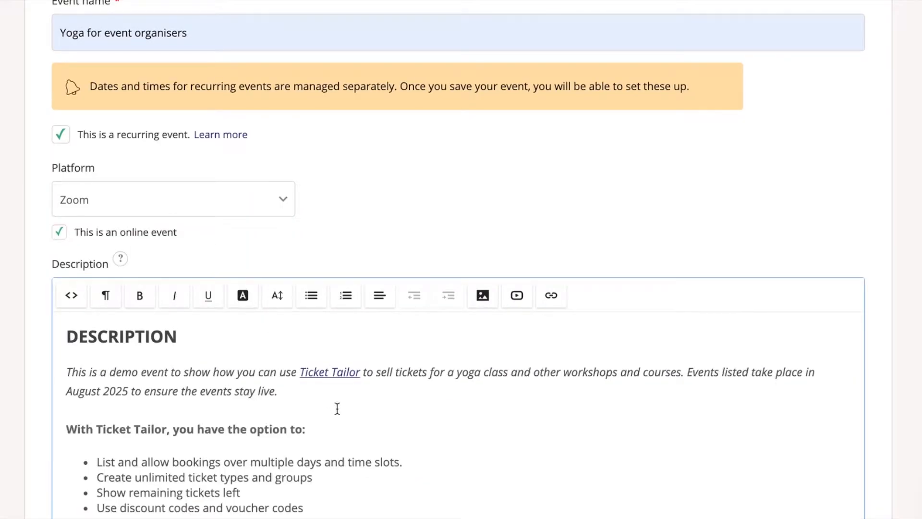
- Upload the Unsplash JPG photo from the Downloads folder as the event's image
scroll(338, 408, down, 3)
scroll(338, 408, down, 5)
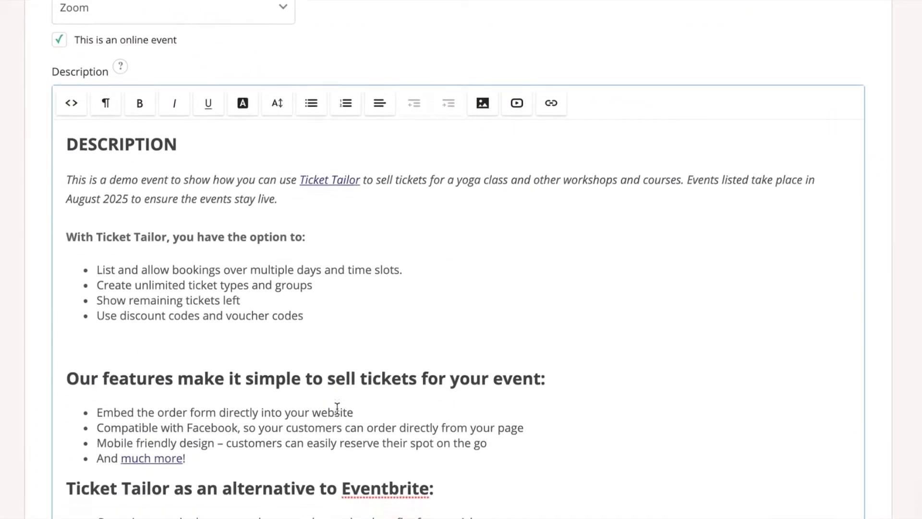
scroll(338, 408, down, 8)
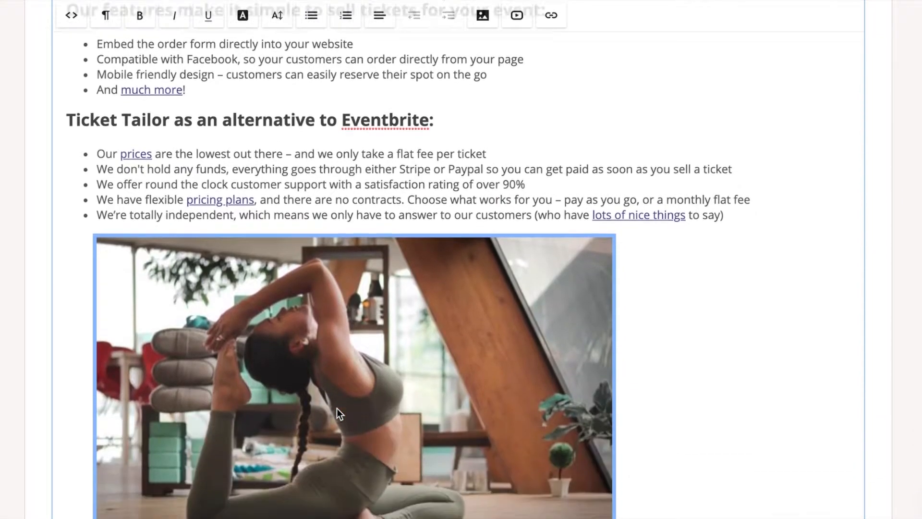
scroll(338, 414, down, 1)
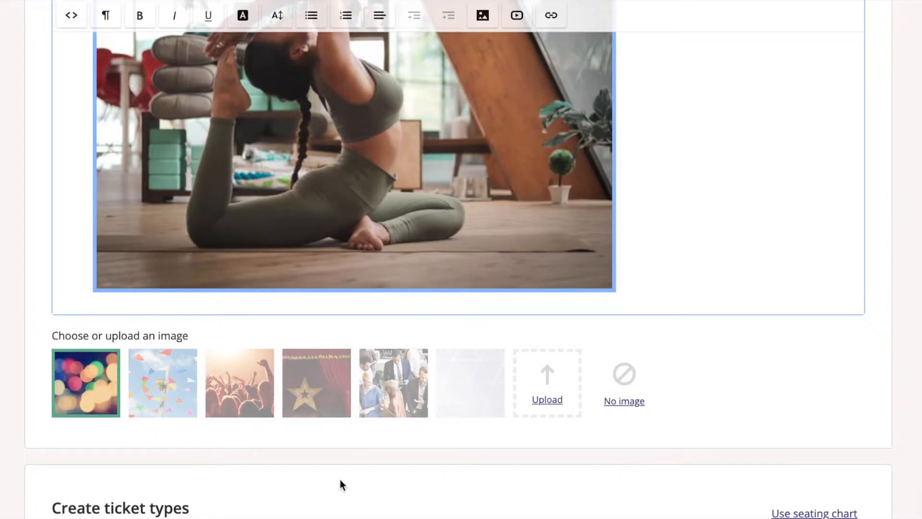
click(541, 395)
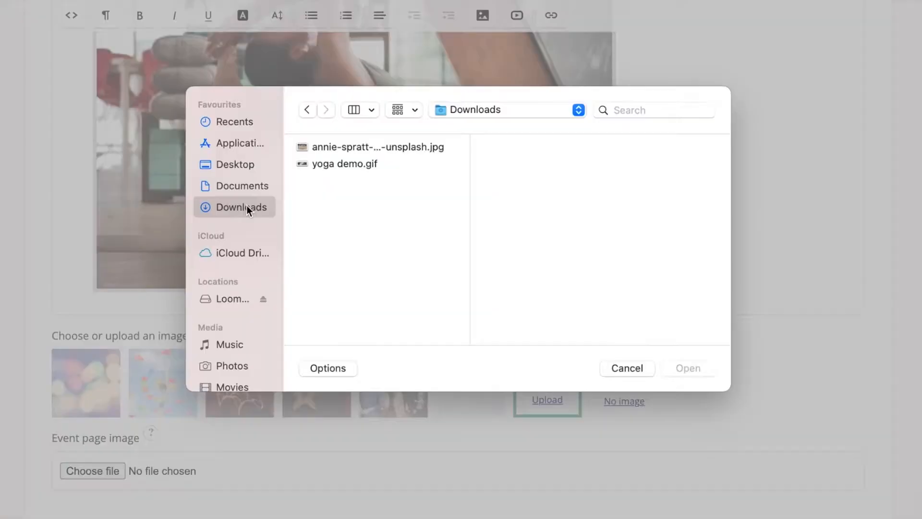
double_click(377, 147)
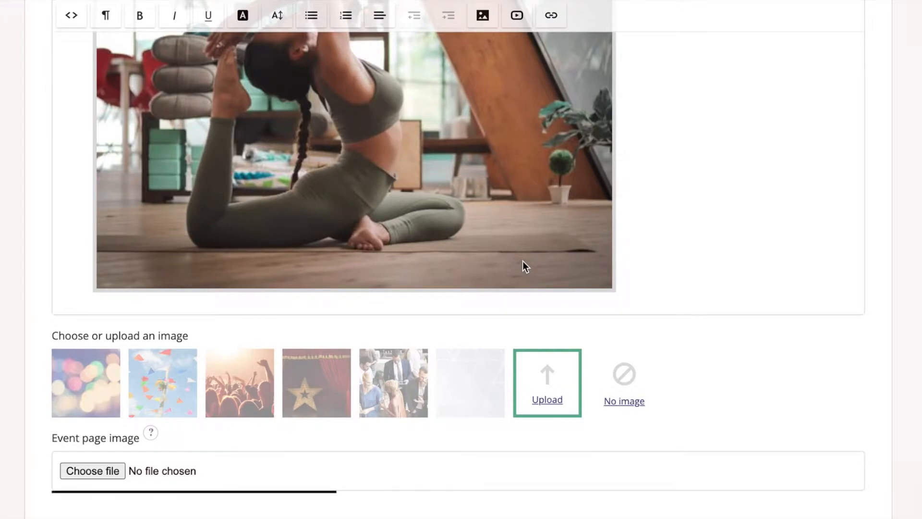
- Replace the event page image with yoga demo.gif from the Downloads folder, keeping the header image
scroll(522, 261, down, 4)
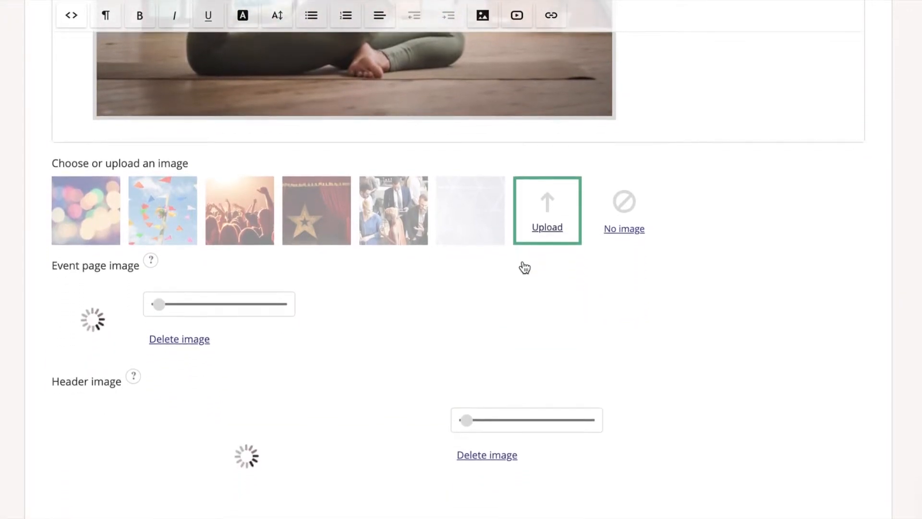
scroll(525, 268, down, 2)
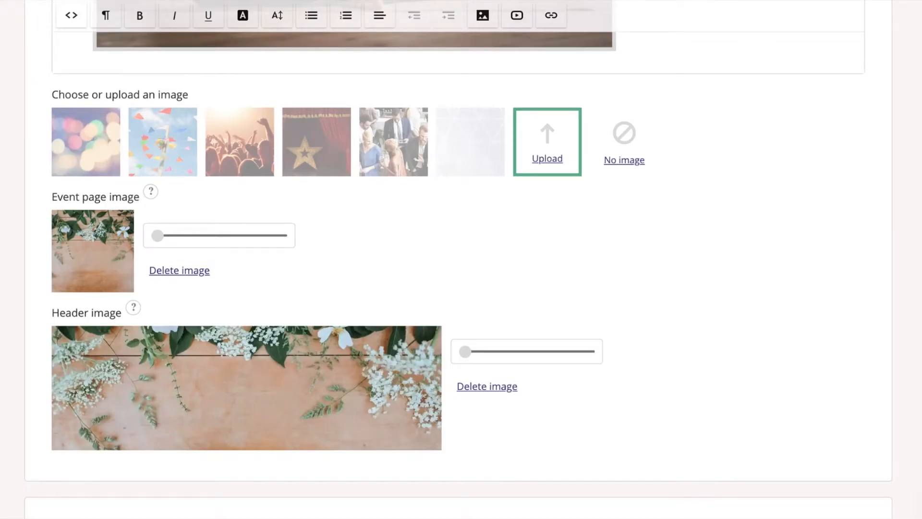
click(171, 272)
click(105, 228)
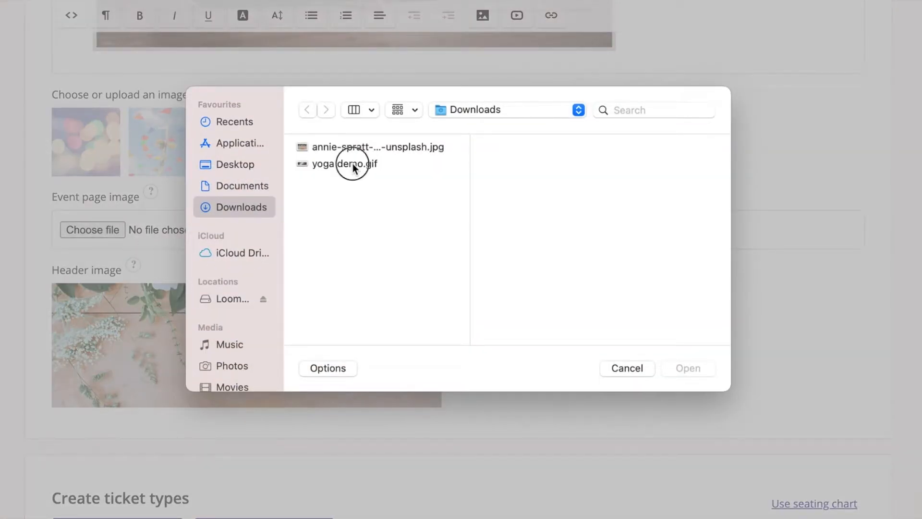
click(353, 163)
click(683, 367)
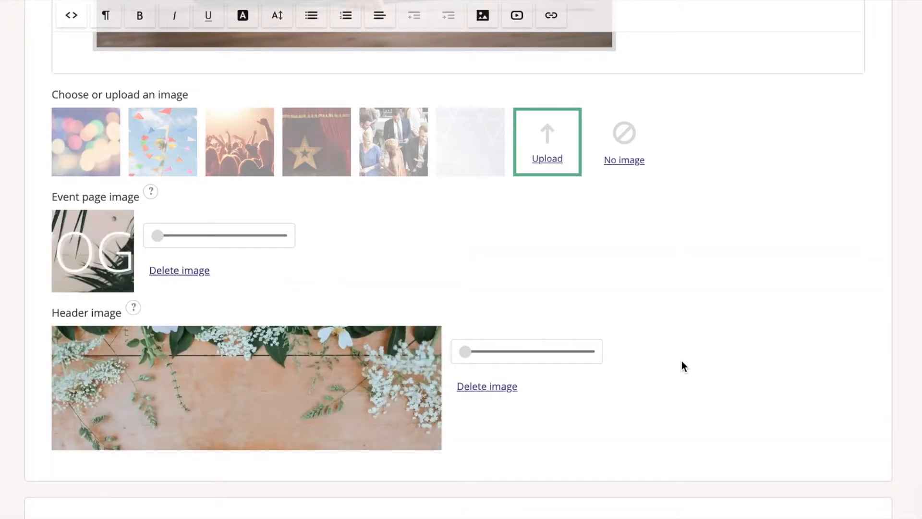
- Start a new ticket type with advanced settings shown and name it "Class only"
scroll(682, 362, down, 2)
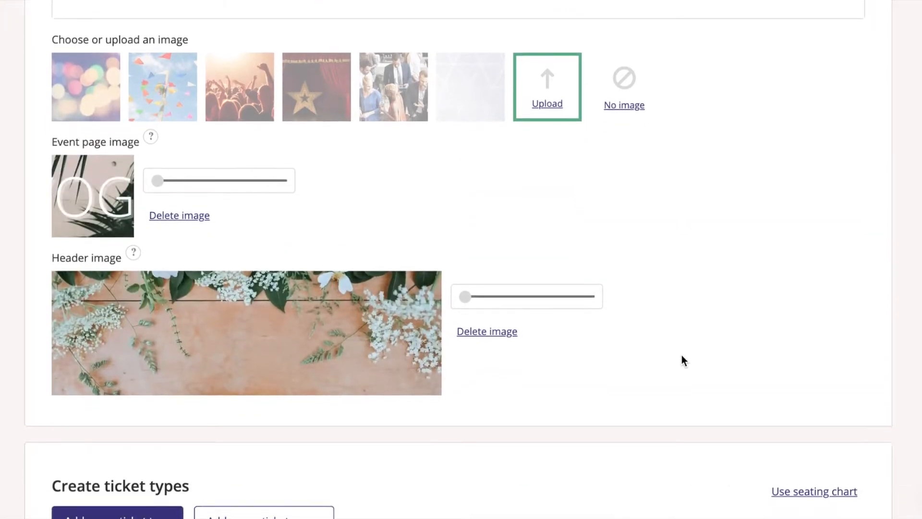
scroll(682, 358, down, 3)
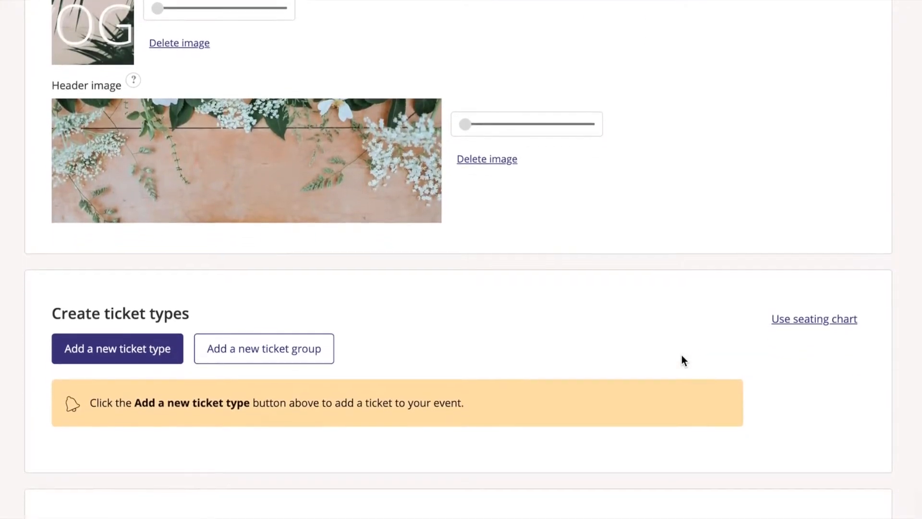
scroll(682, 357, down, 1)
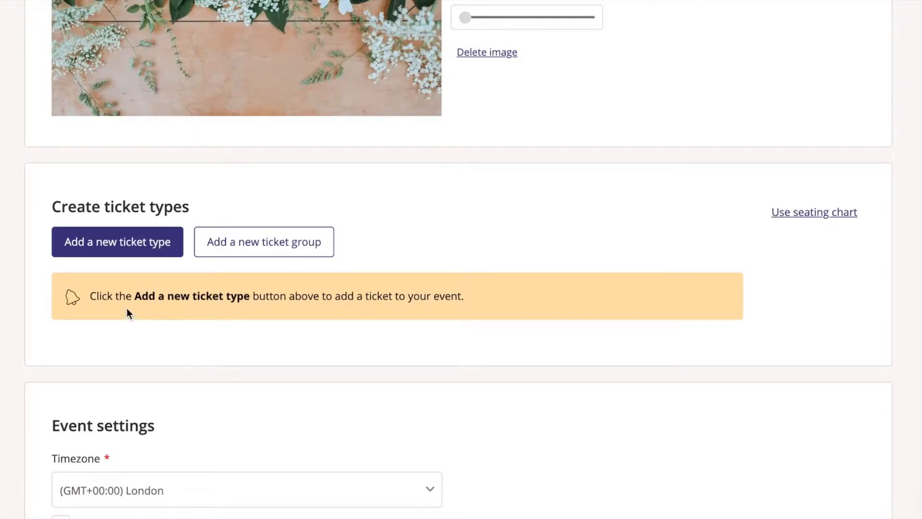
click(84, 255)
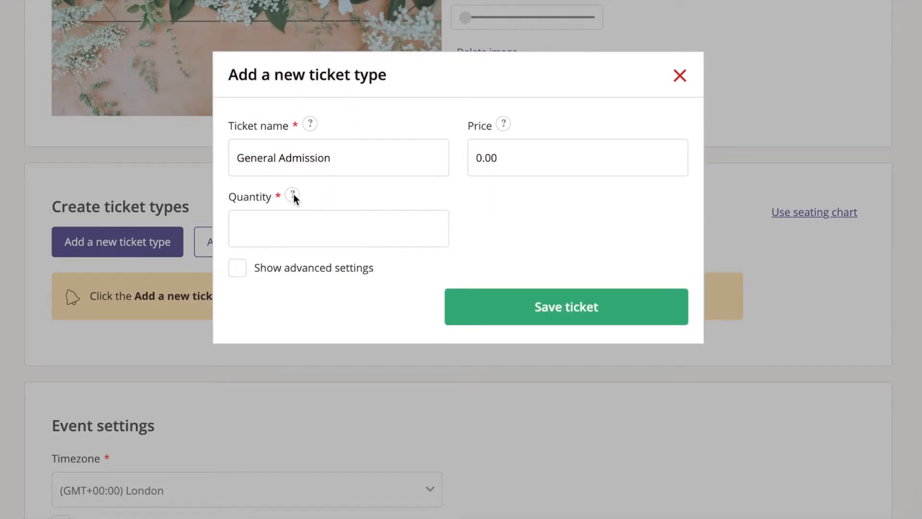
click(236, 272)
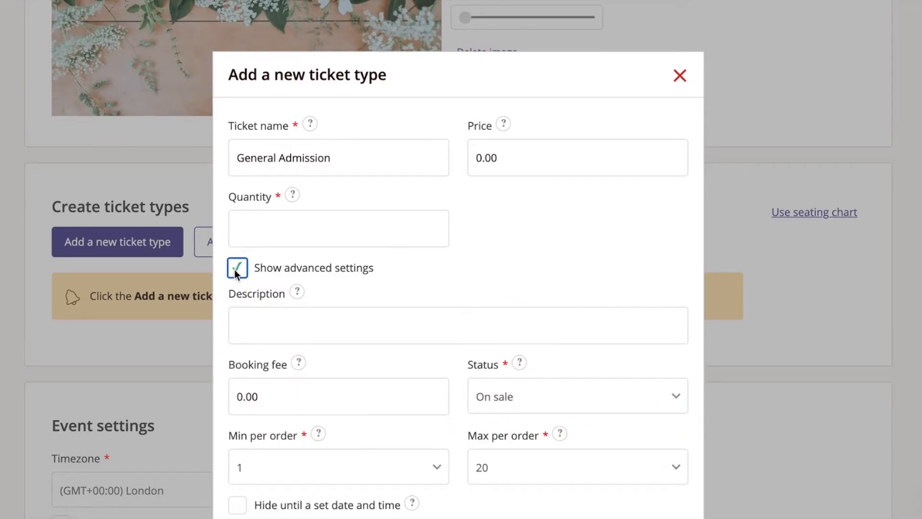
click(362, 166)
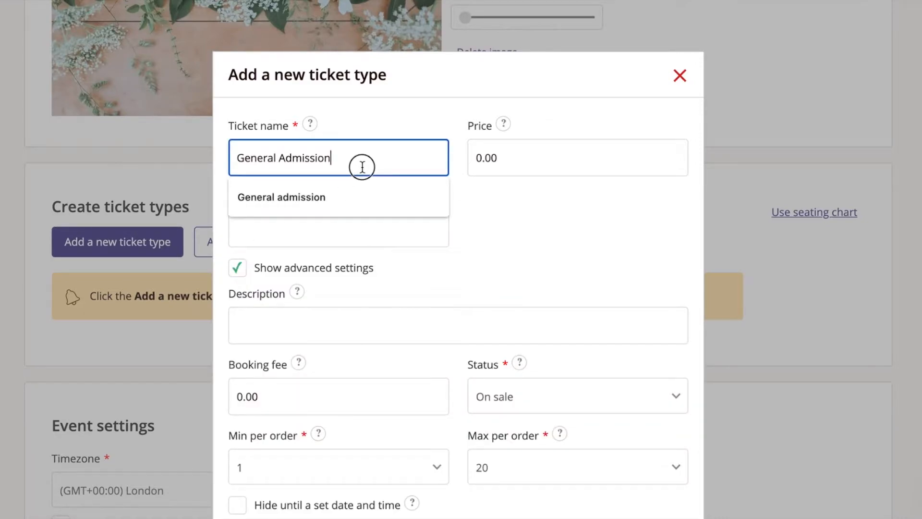
drag(362, 167, 229, 164)
key(BackSpace)
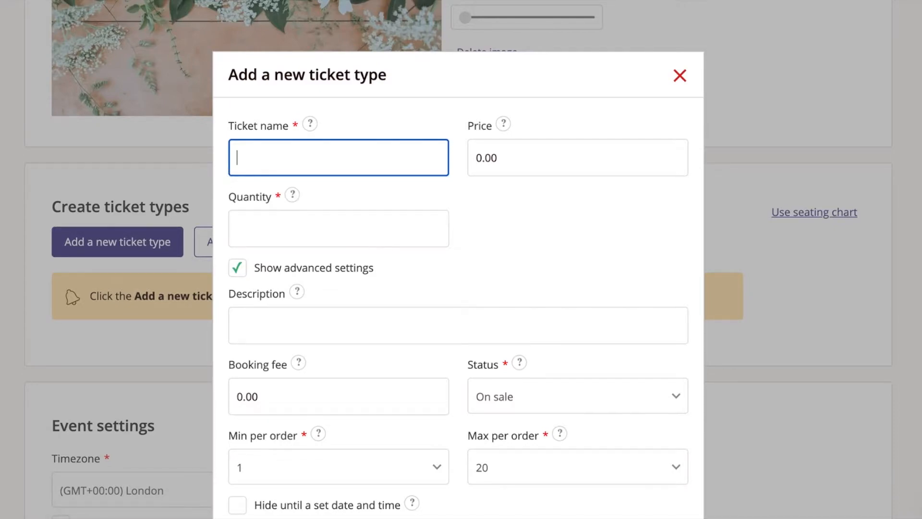
text(Class only)
- Set the Class only ticket's price to 5.00 and its quantity to 30
click(541, 162)
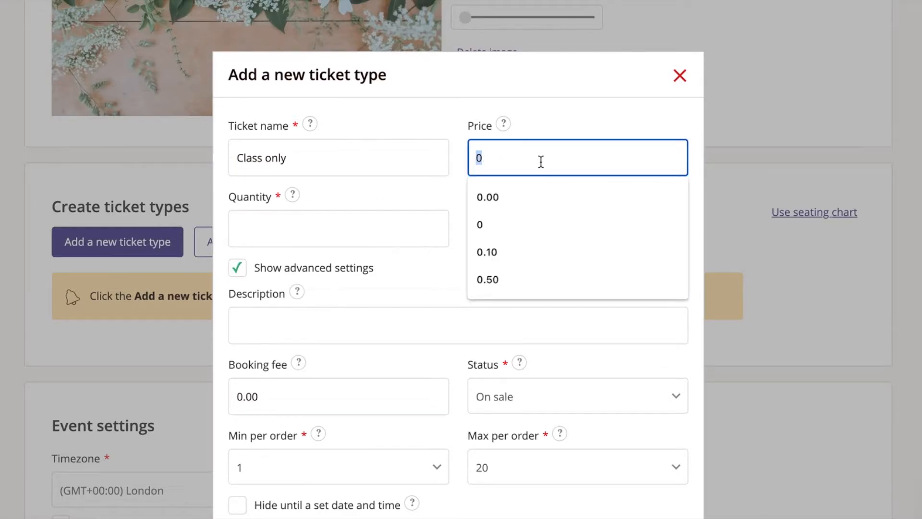
text(5)
key(Down)
key(Return)
click(392, 220)
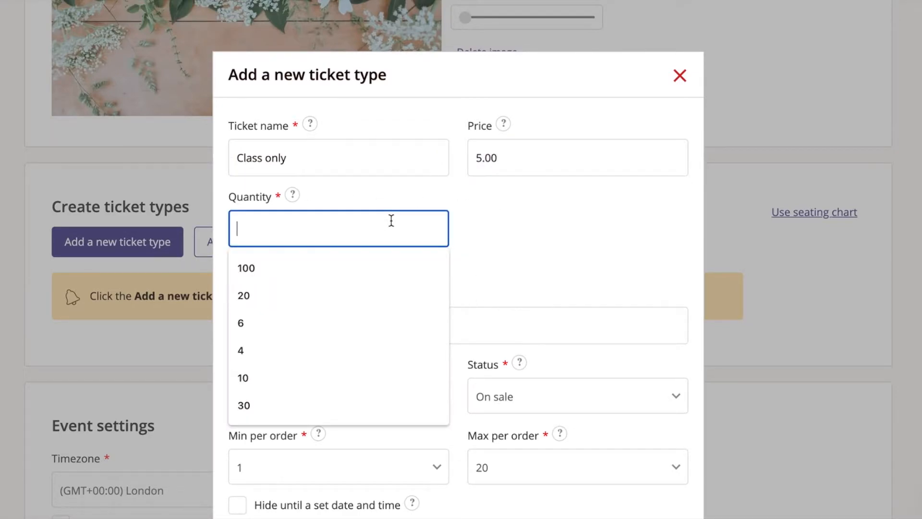
text(30)
click(510, 266)
- Describe the Class only ticket as "Admittance to the online class only.", set a 0.60 booking fee and save it
click(436, 312)
text(Admittance to the online class only.)
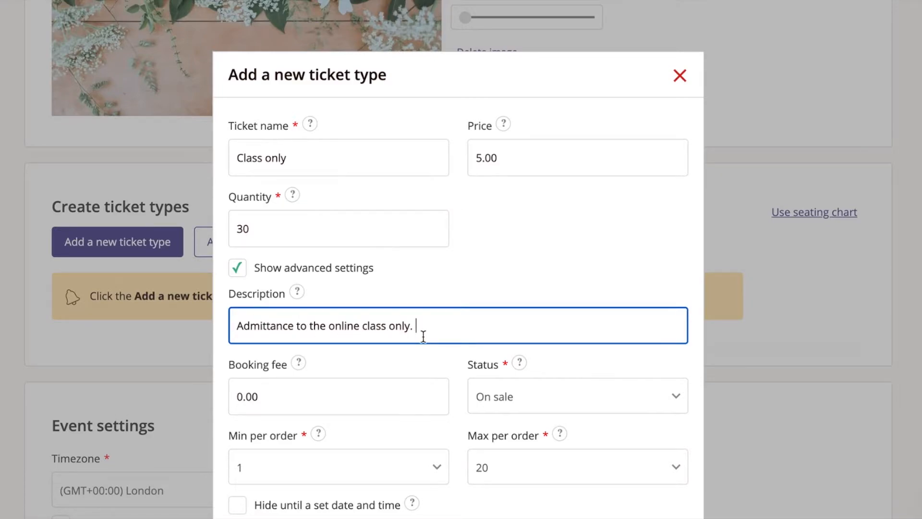
scroll(423, 336, down, 3)
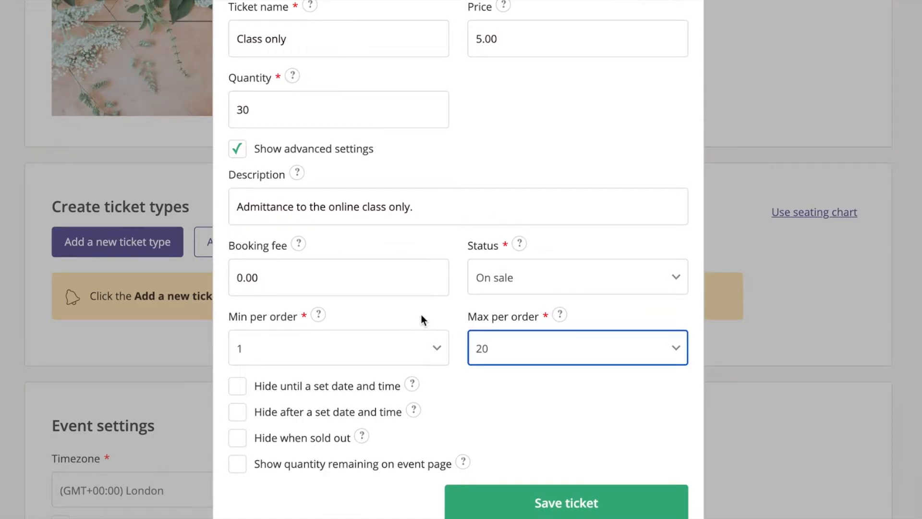
click(375, 280)
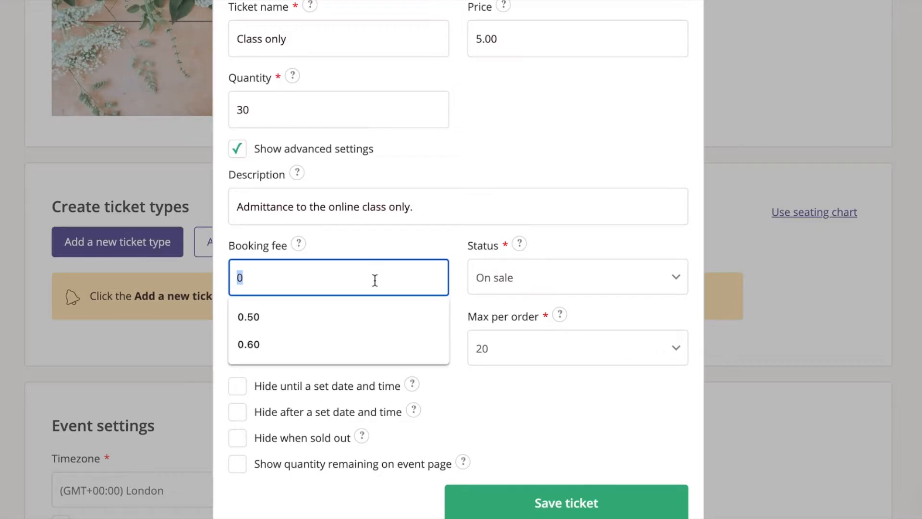
click(365, 345)
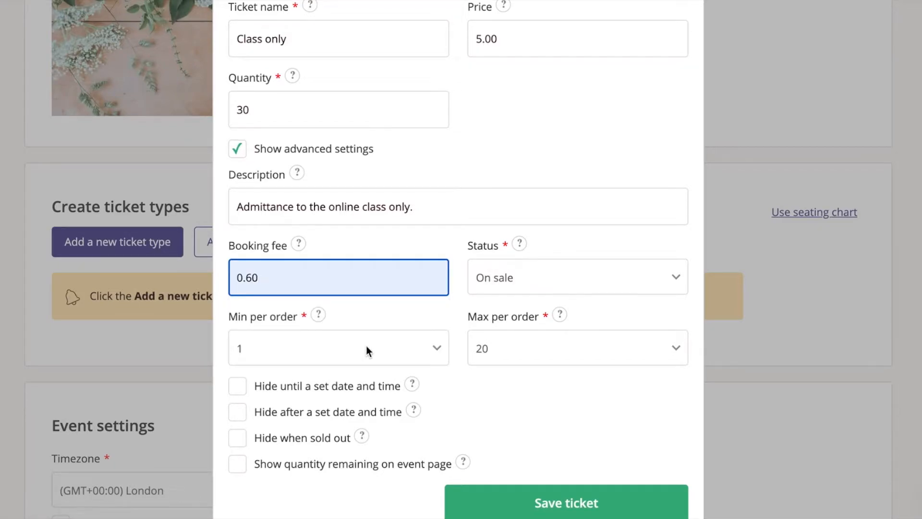
click(571, 501)
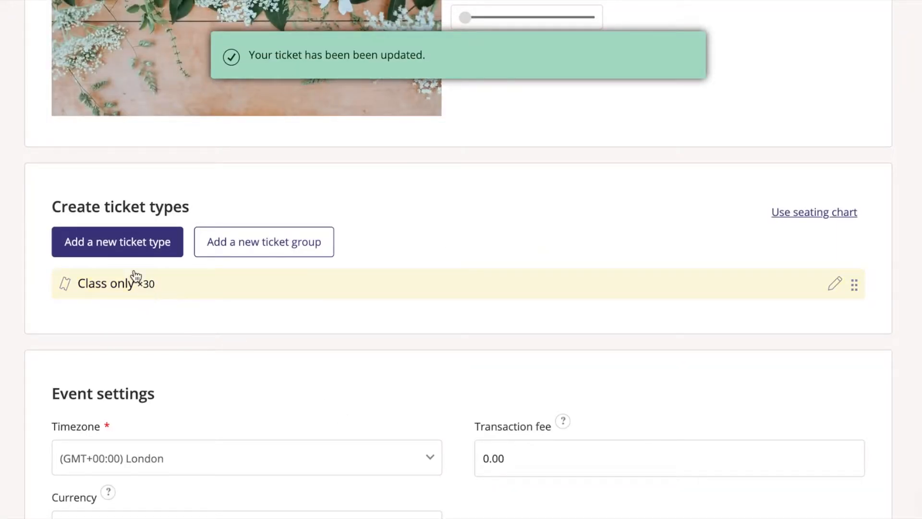
- Start another ticket type named "Class with yoga mat" with a price of 15.00 and a quantity of 10
click(125, 249)
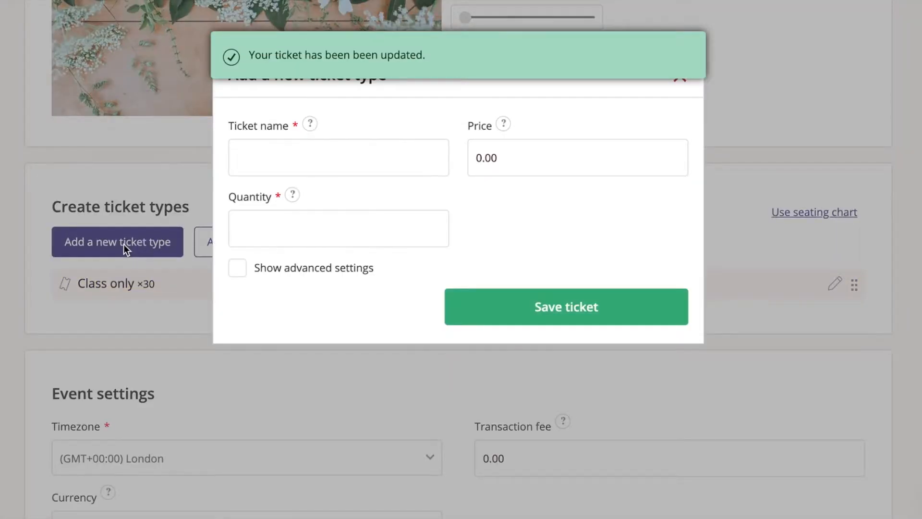
click(278, 169)
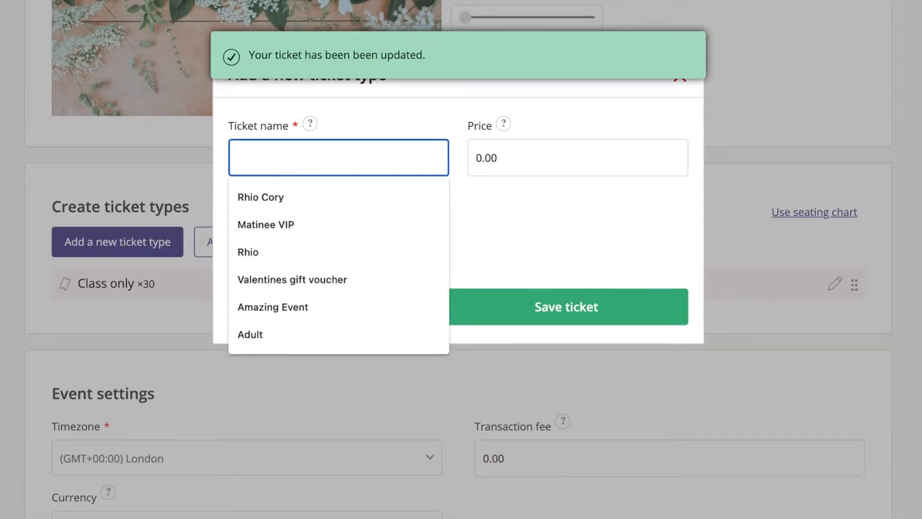
text(Class with yoga mat)
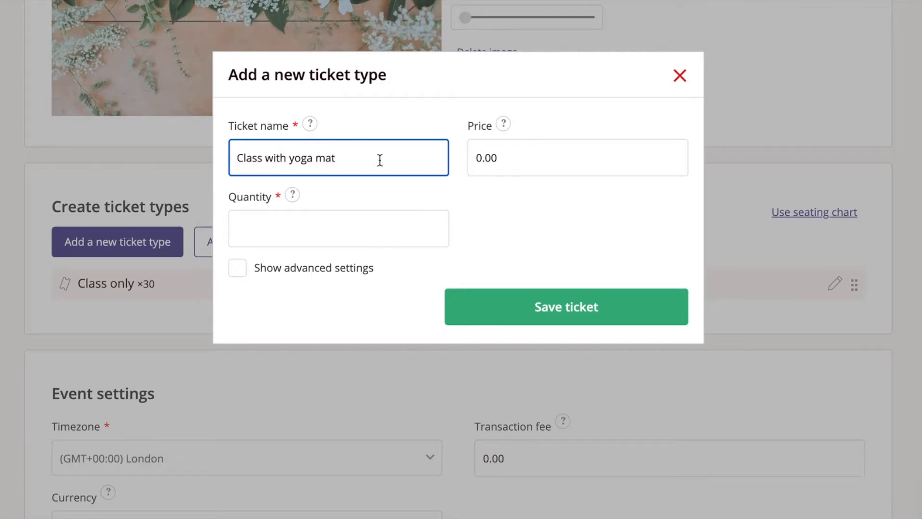
click(531, 163)
text(15)
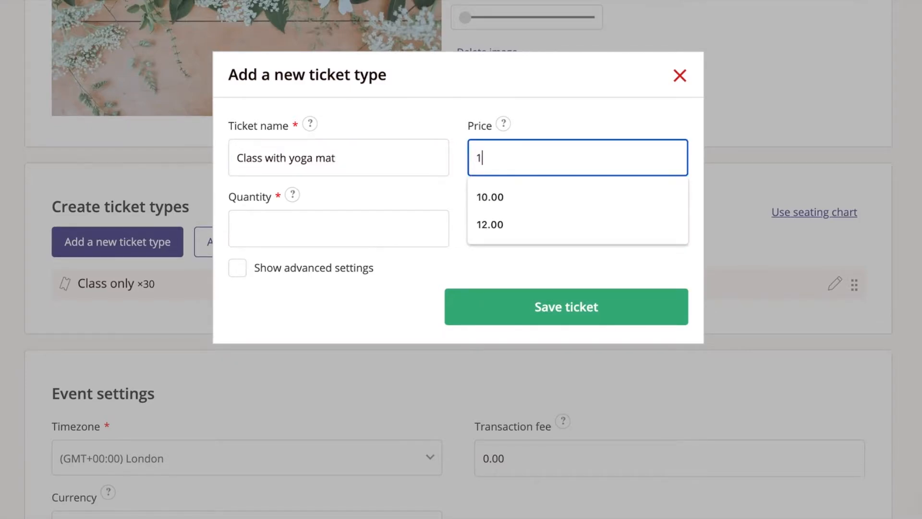
click(402, 222)
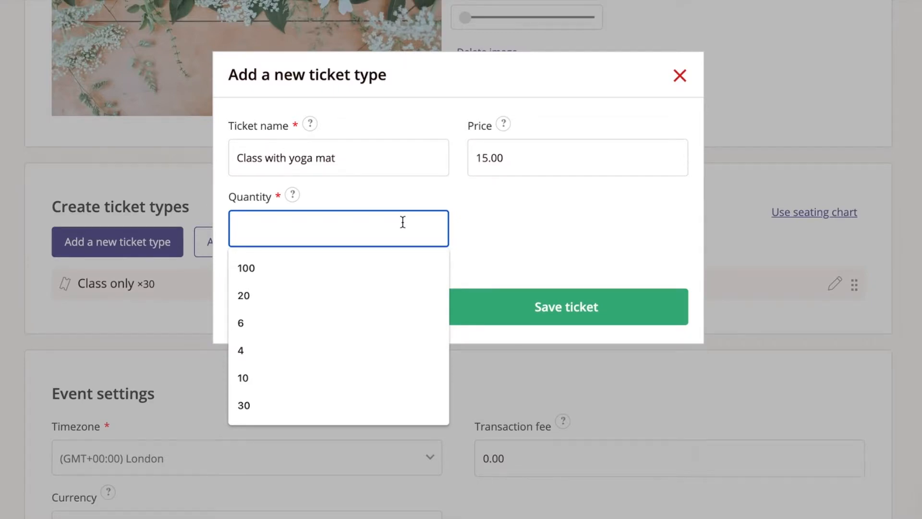
text(10)
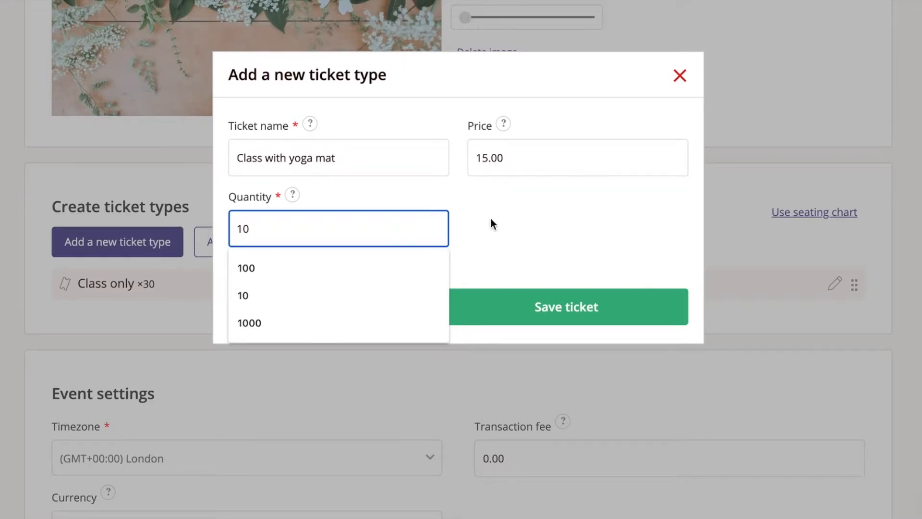
click(514, 224)
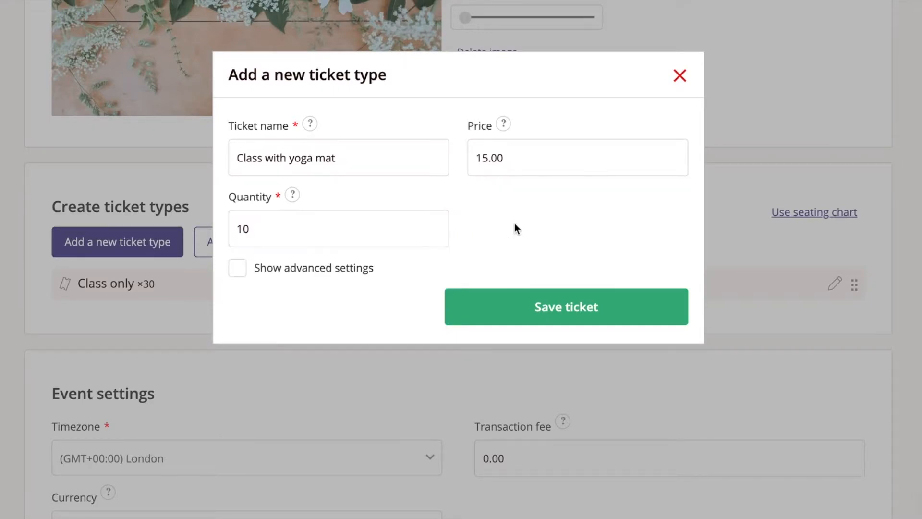
- In the advanced settings, enter the description "Admittance to the class with a mat sent beforehand." and a 0.60 booking fee
click(240, 269)
click(267, 312)
text(Admittance to the class with a mat sent before.)
key(BackSpace)
text(hand.)
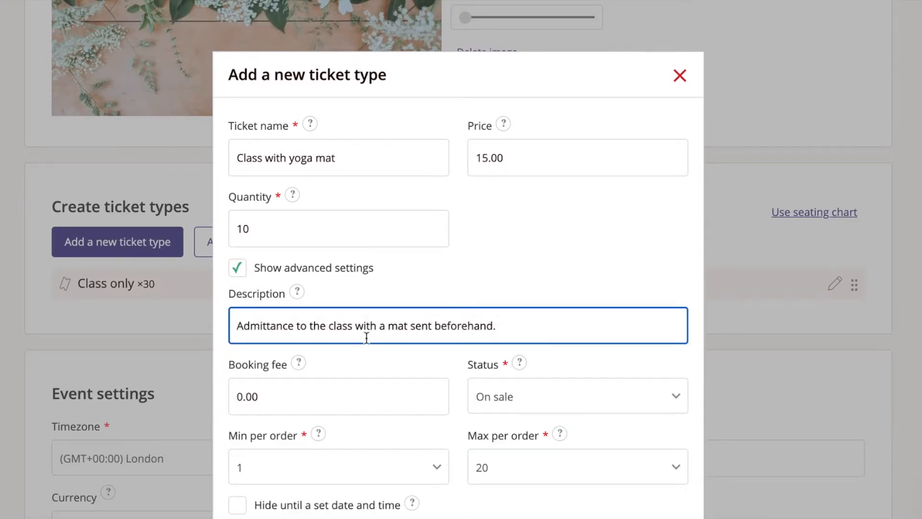
click(345, 385)
click(287, 473)
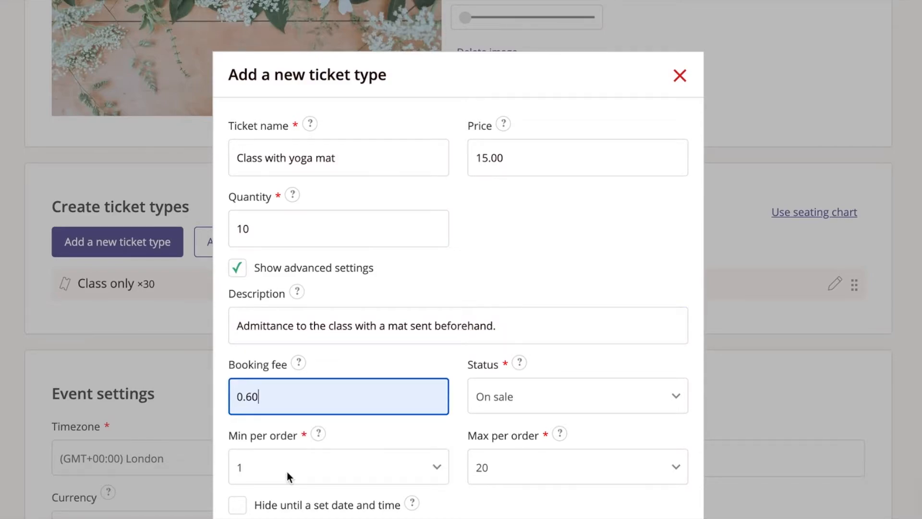
- Limit the Class with yoga mat ticket to a maximum of 1 per order and save it
scroll(546, 316, down, 3)
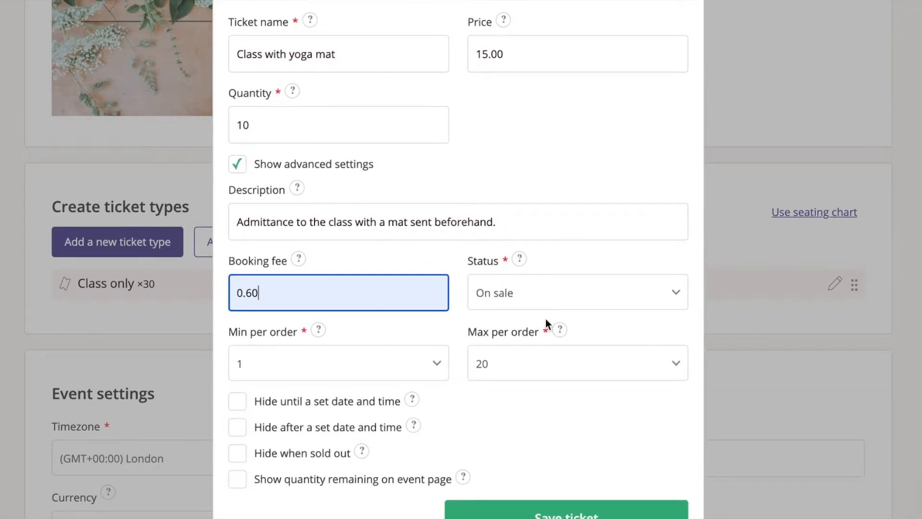
click(532, 348)
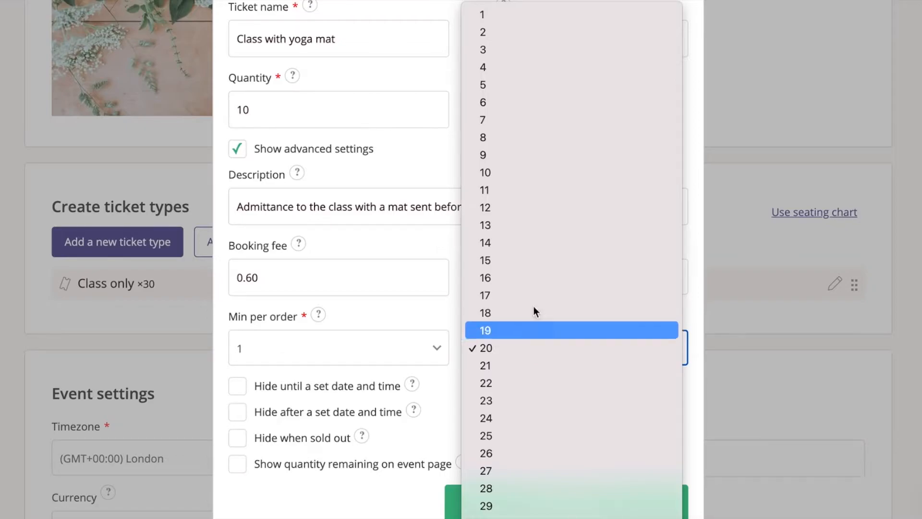
click(508, 21)
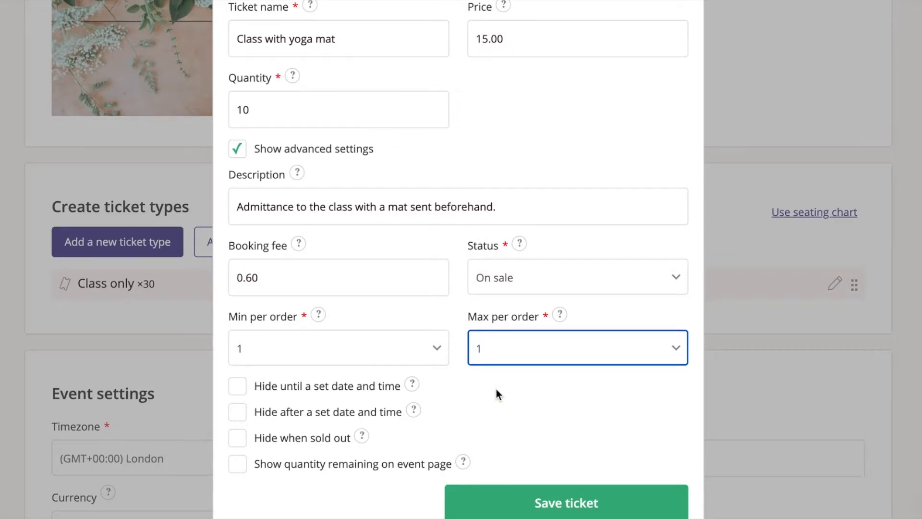
click(494, 502)
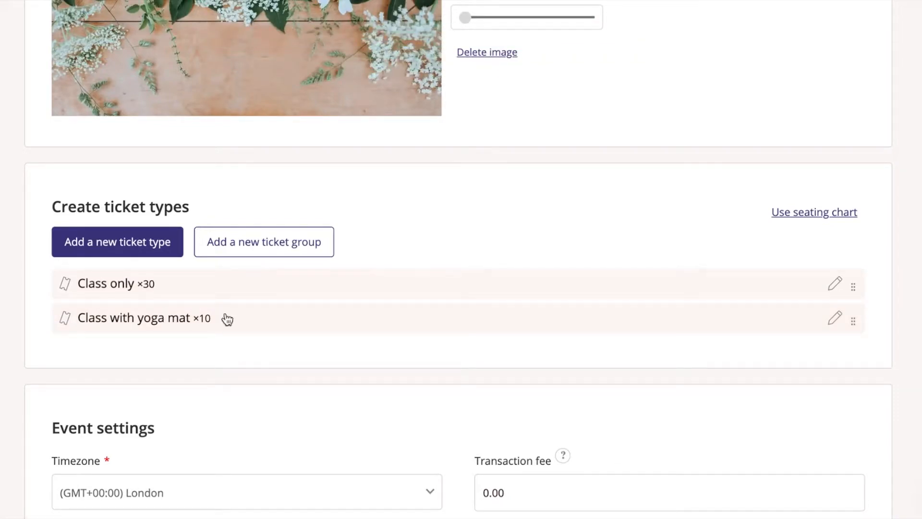
- Create a ticket group titled "Mat selection:" containing Class only and Class with yoga mat, with a maximum quantity of 30, and save it
click(249, 242)
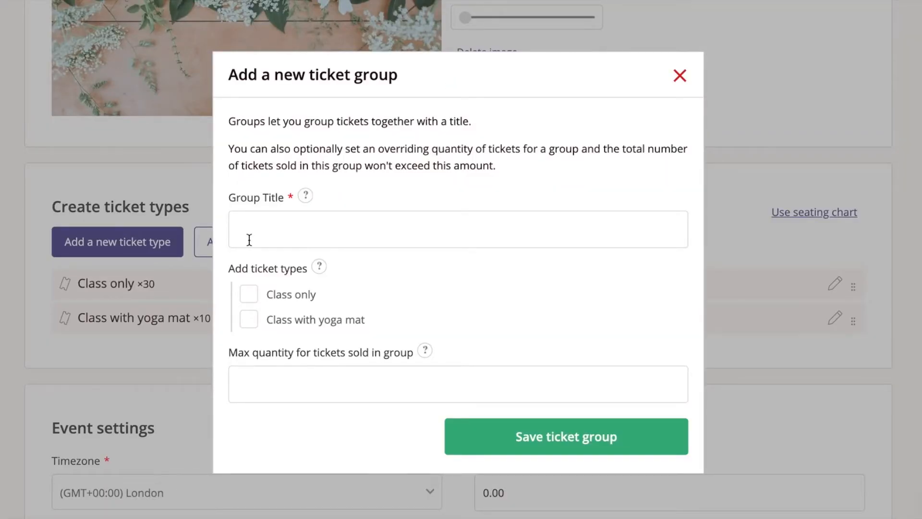
click(273, 239)
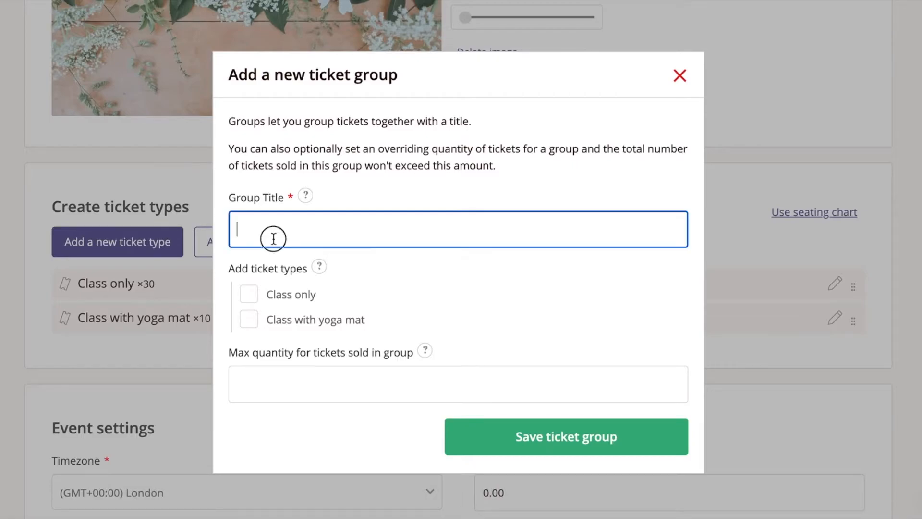
text(Mat s)
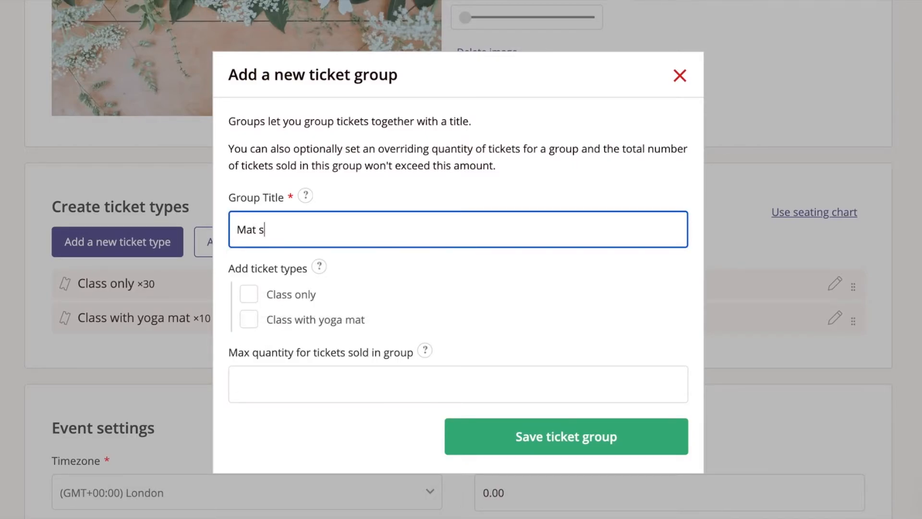
text(election:)
click(251, 294)
click(252, 317)
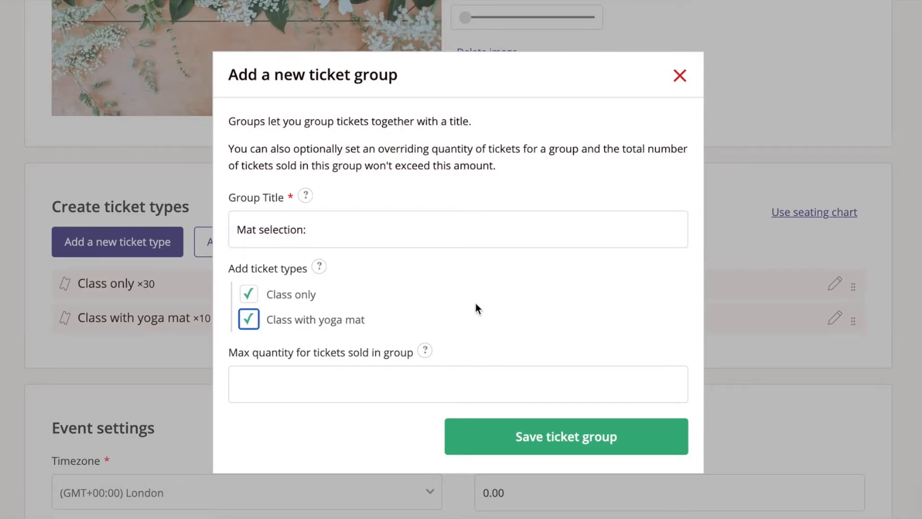
click(362, 388)
text(30)
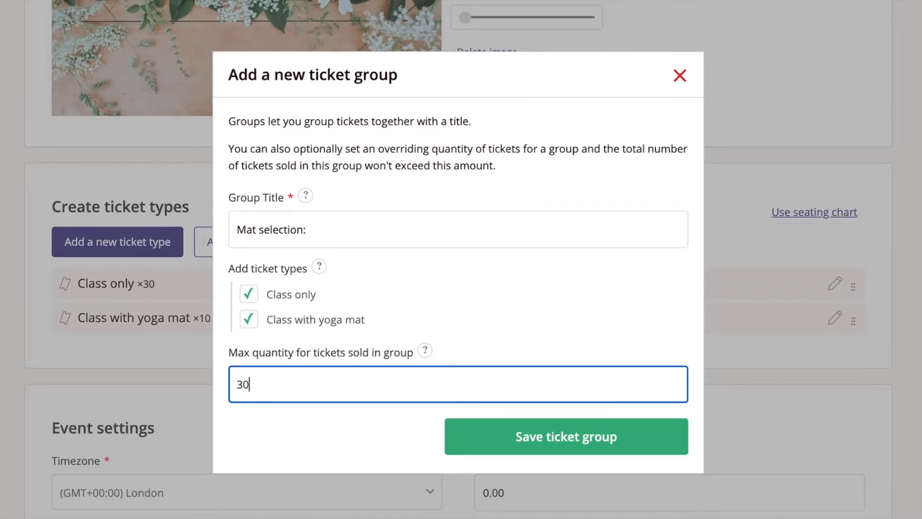
click(568, 440)
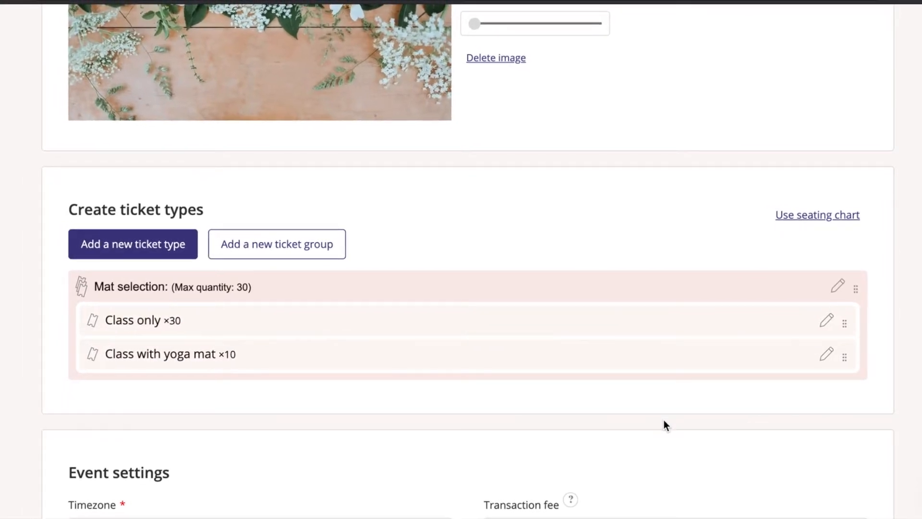
- Review the event settings, including the timezone choices and the fields offered by the customer donation option
scroll(664, 420, down, 1)
scroll(663, 420, down, 1)
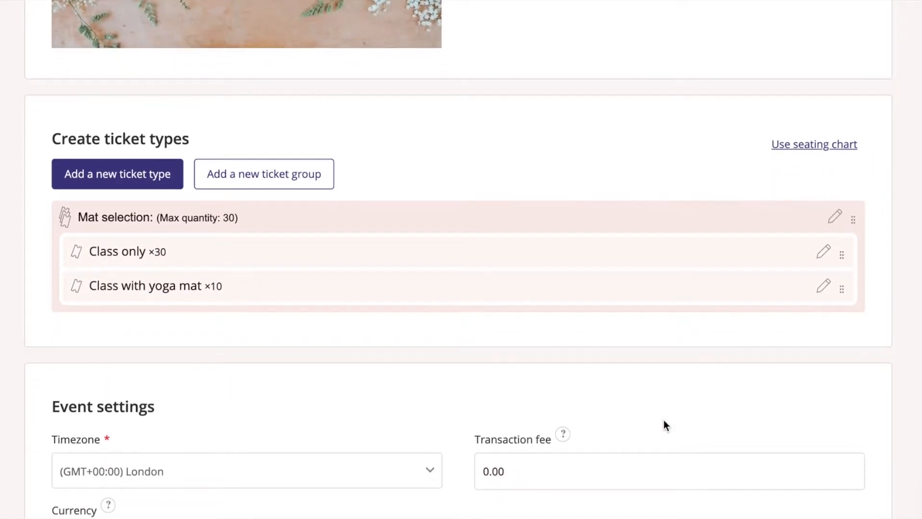
scroll(663, 425, down, 1)
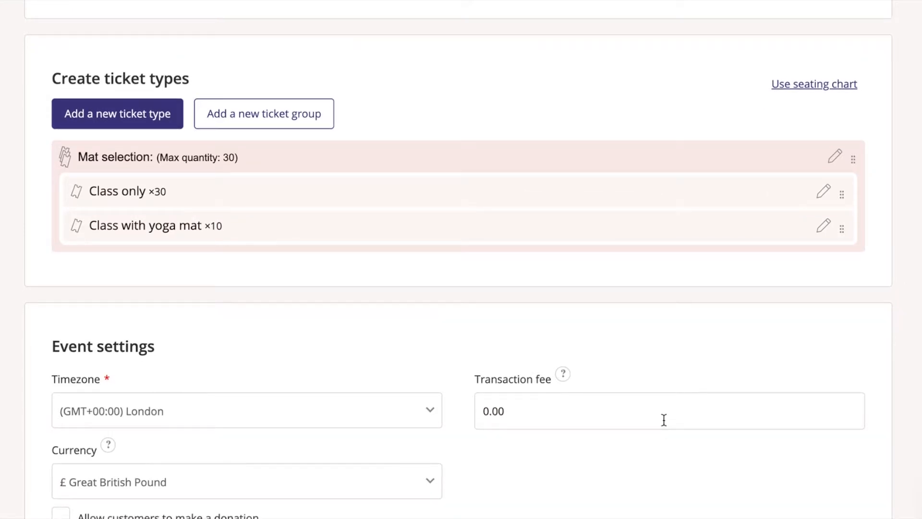
scroll(663, 420, down, 3)
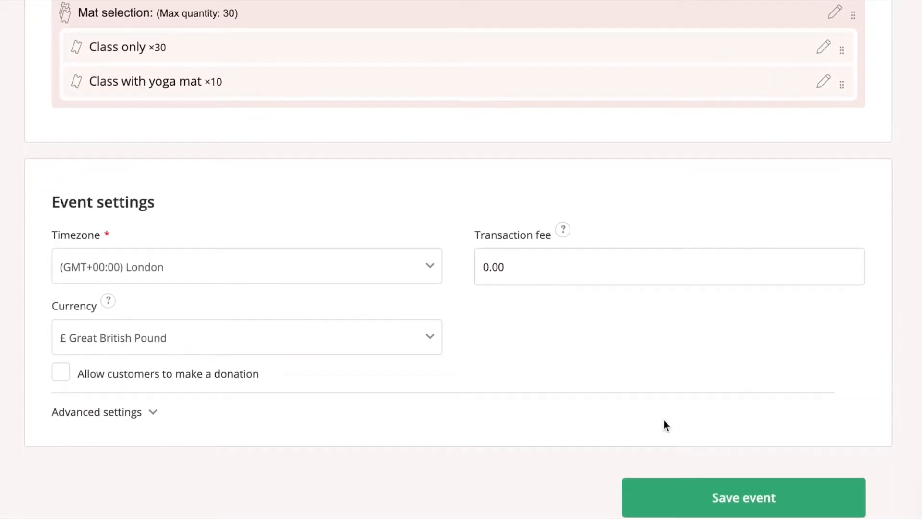
scroll(664, 420, down, 1)
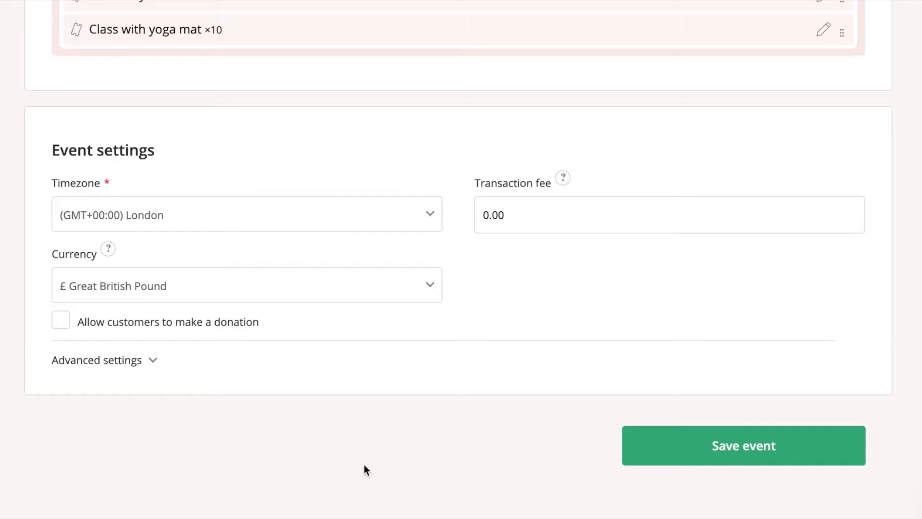
click(387, 217)
click(387, 215)
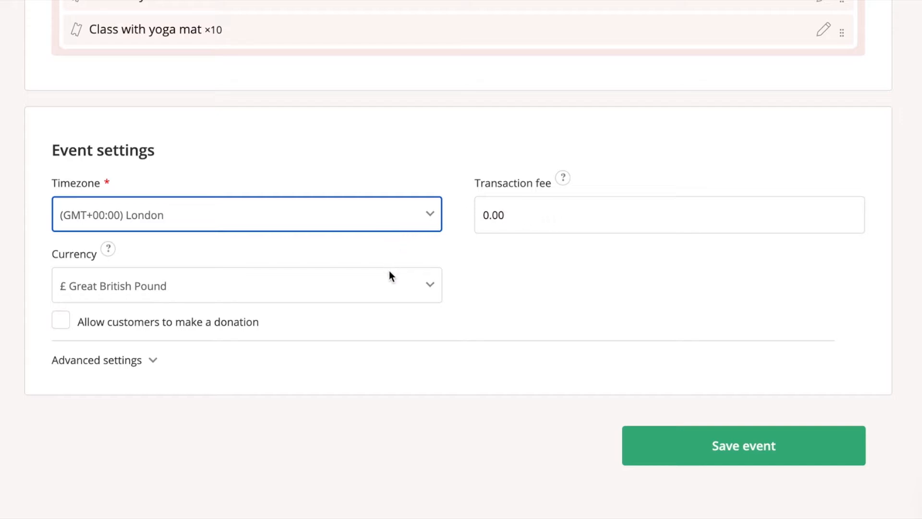
click(57, 322)
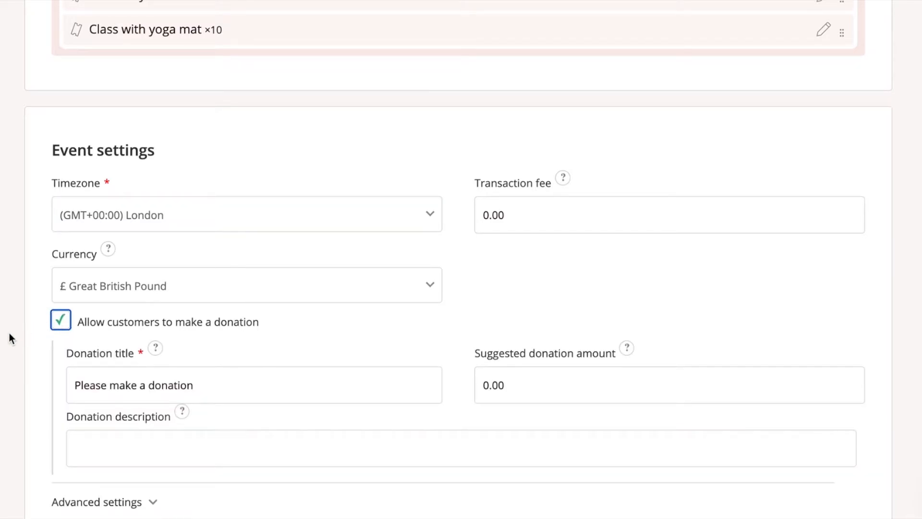
click(64, 327)
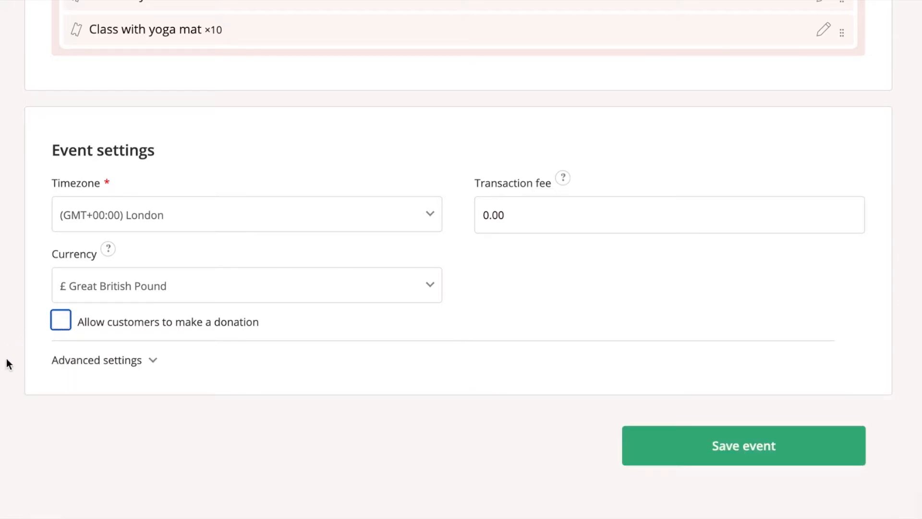
- In the event's advanced settings, customise the event button and page title text to "Book a session"
click(101, 360)
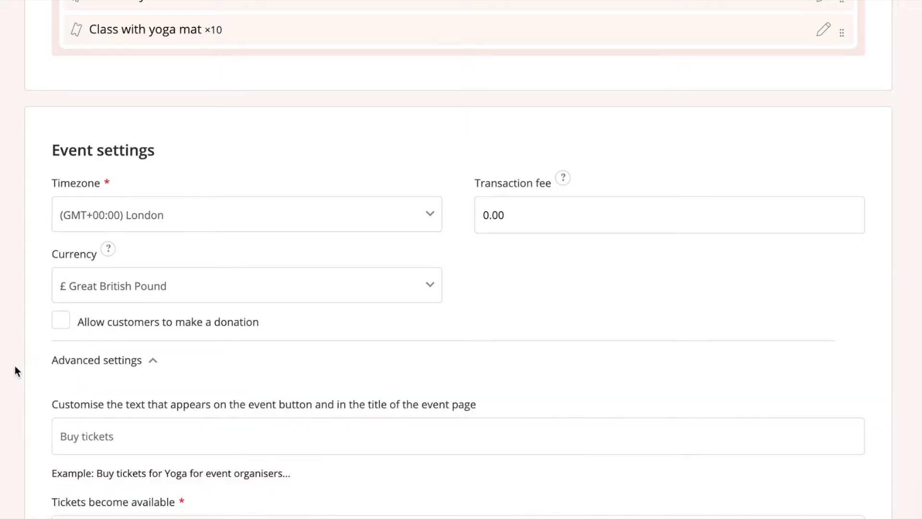
scroll(460, 259, down, 3)
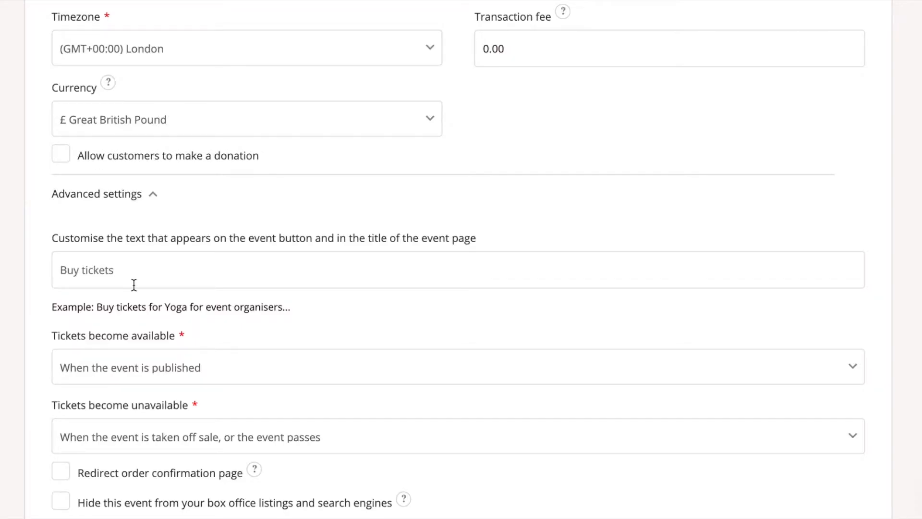
click(133, 283)
text(Book)
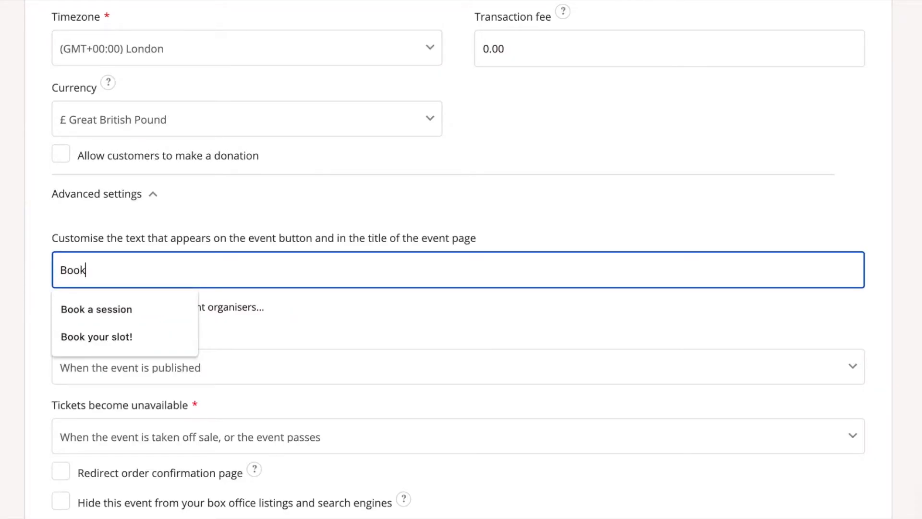
click(130, 310)
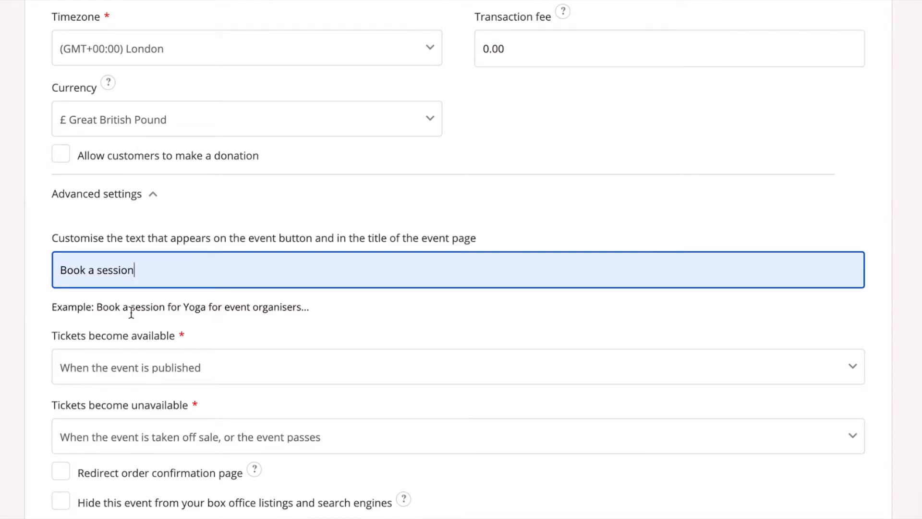
- Activate the waitlist for the event and show it only when no tickets are available
scroll(131, 312, down, 3)
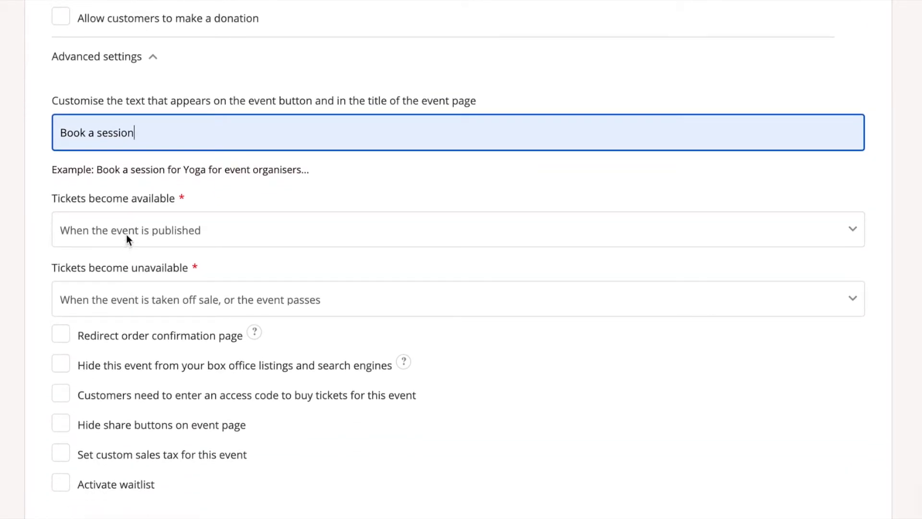
scroll(115, 292, down, 2)
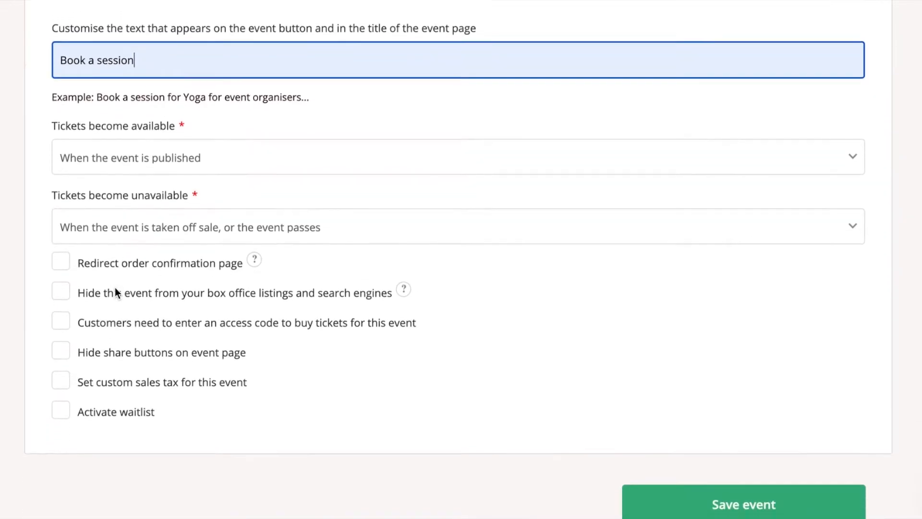
scroll(115, 287, down, 1)
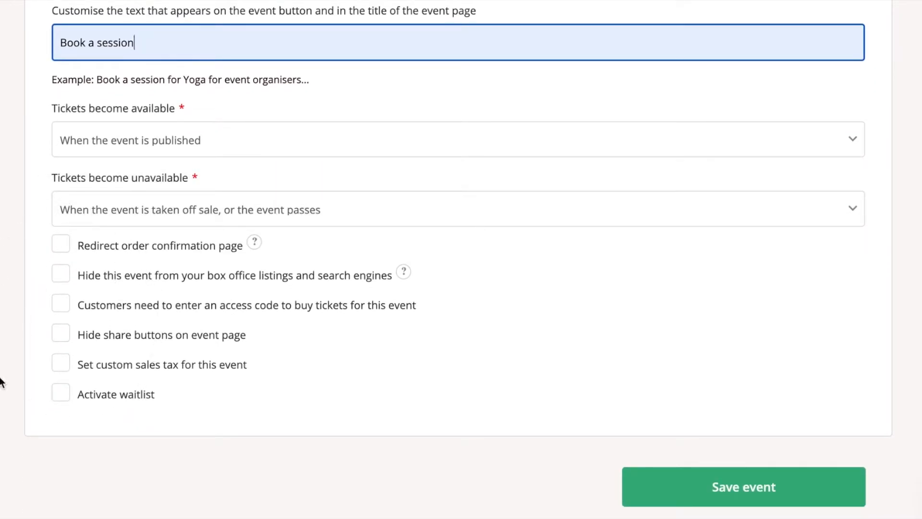
click(64, 400)
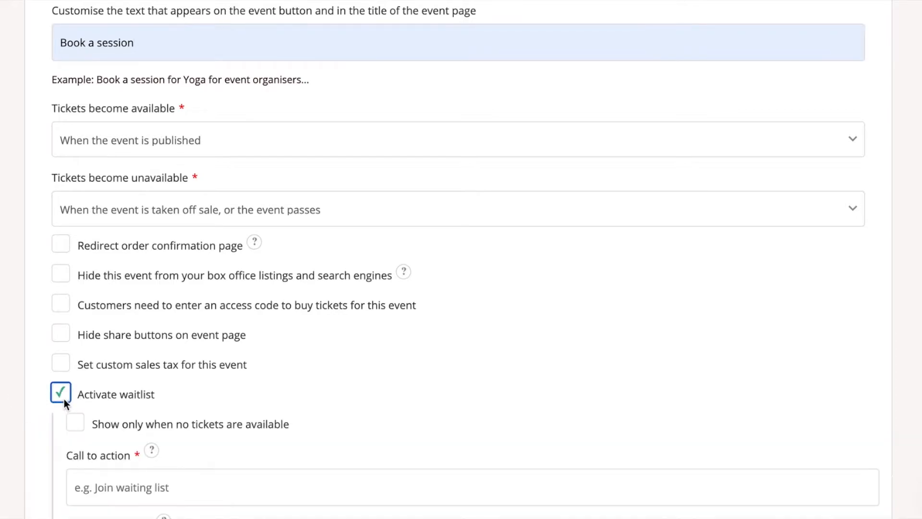
scroll(24, 422, down, 3)
scroll(24, 422, down, 2)
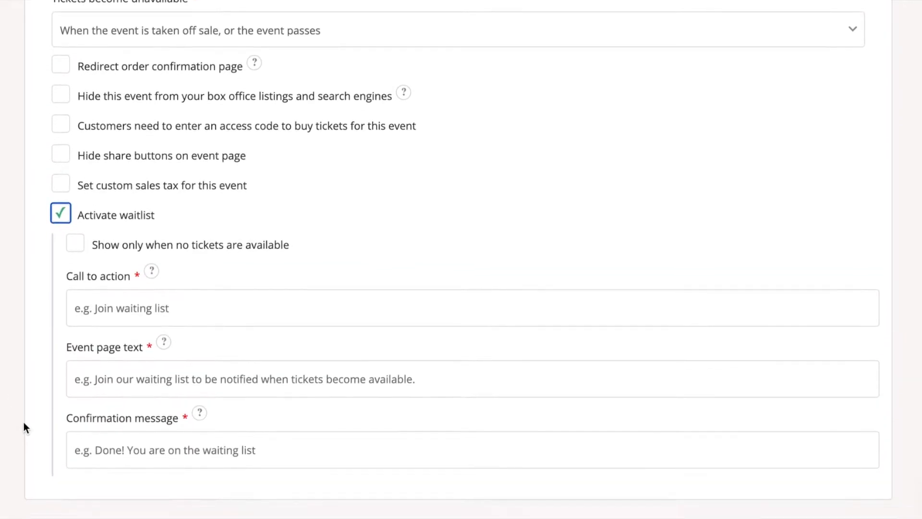
click(74, 216)
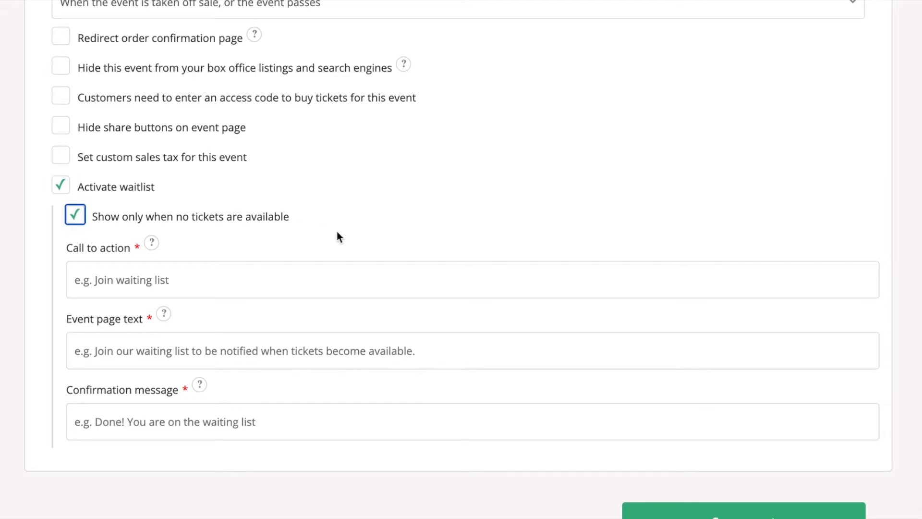
- Set the waitlist call to action to "Add to waiting list" and the event page text to "Join the list to be notified about our next similar event!"
click(322, 279)
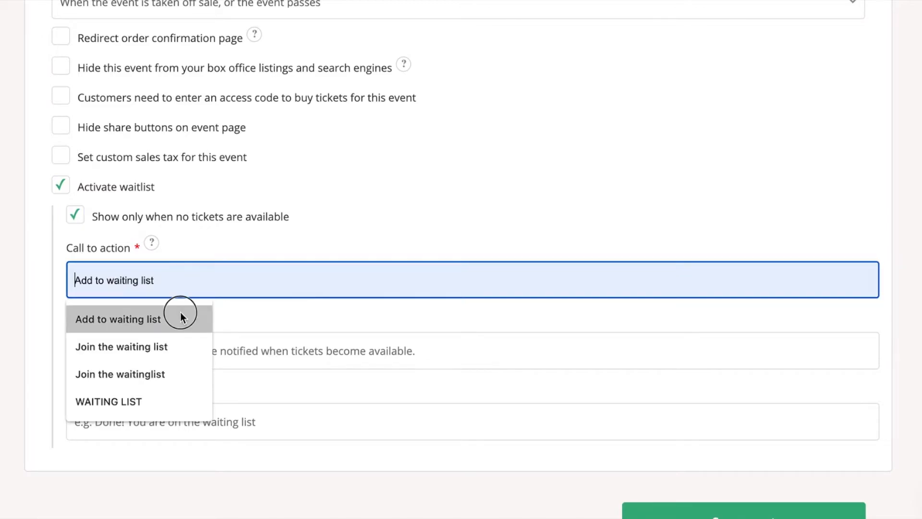
click(181, 317)
click(233, 348)
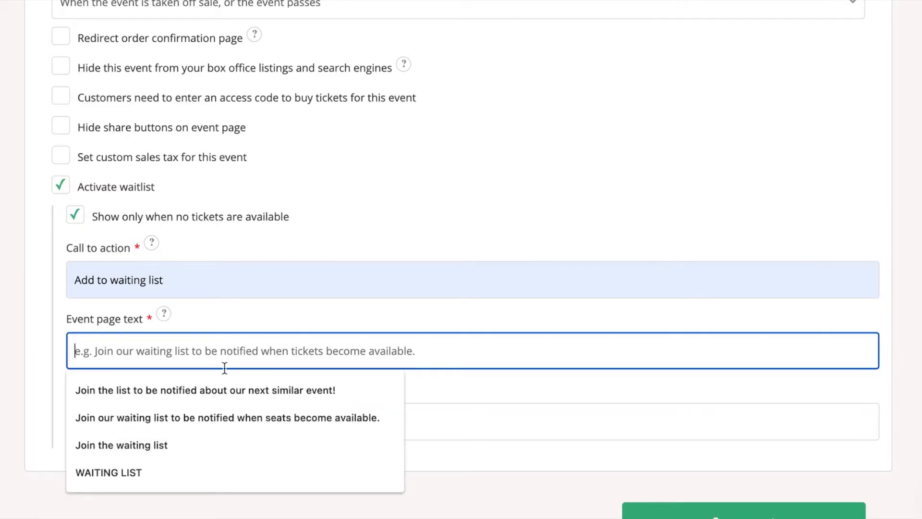
click(223, 386)
- Set the waitlist confirmation message to "Congrats :) Subscribed!" and save the event
click(230, 423)
click(178, 457)
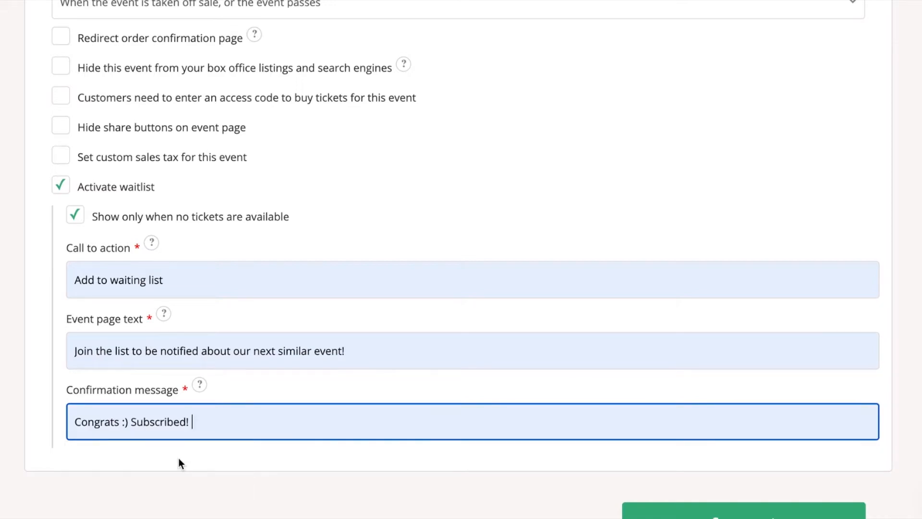
scroll(262, 461, down, 1)
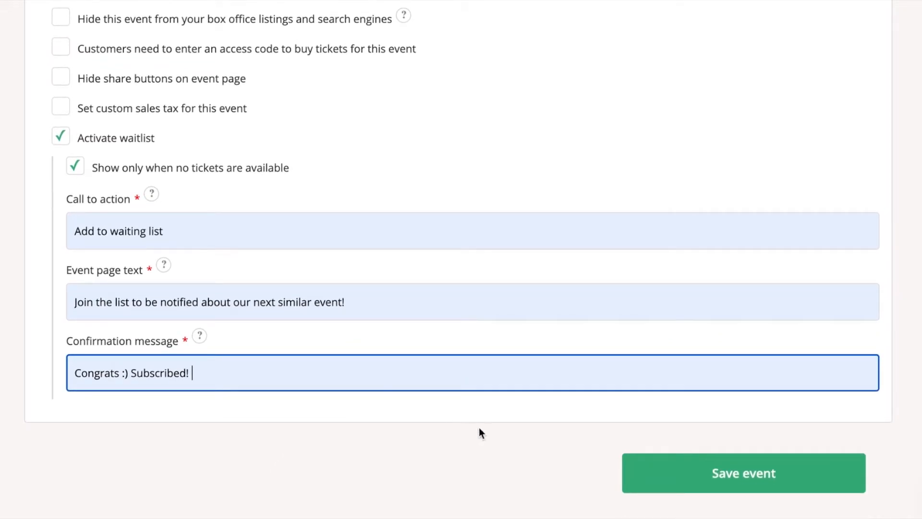
click(702, 466)
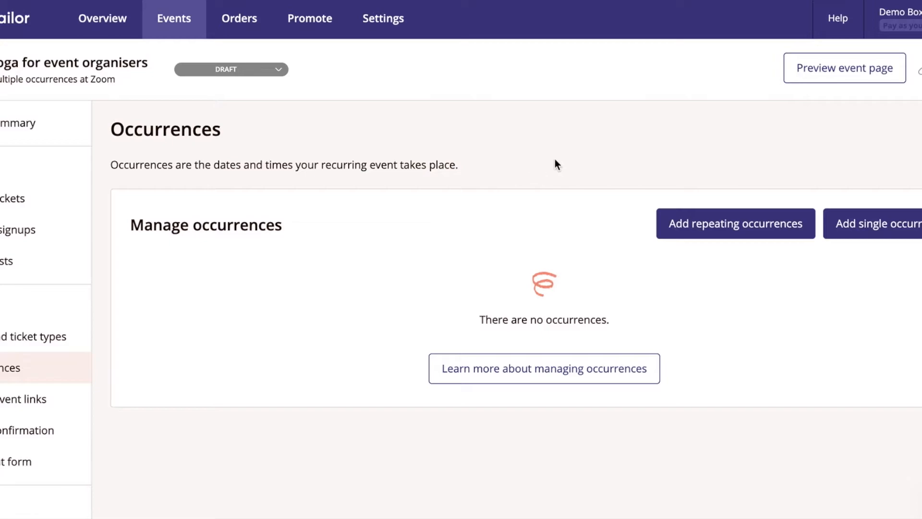
- Start adding repeating occurrences with a daily time slot from 06:00 PM to 07:30 PM
click(779, 226)
click(354, 175)
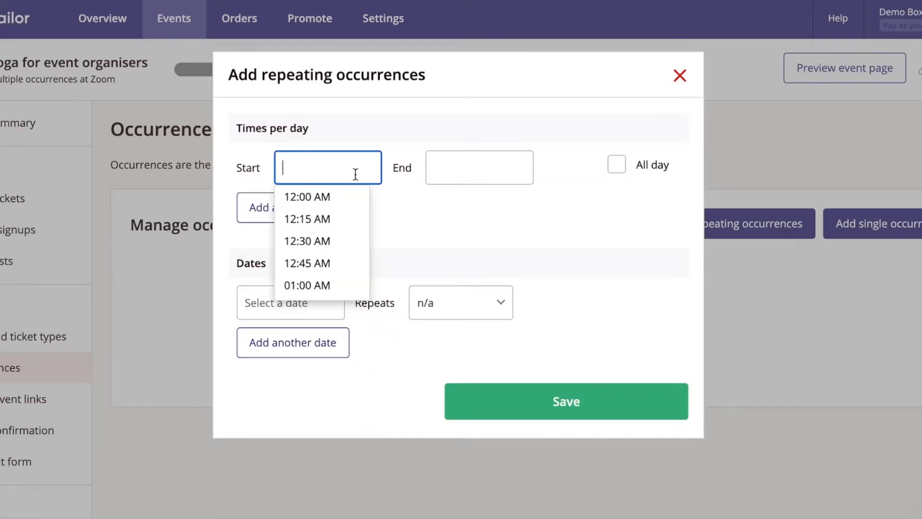
text(6:00 pm)
key(Tab)
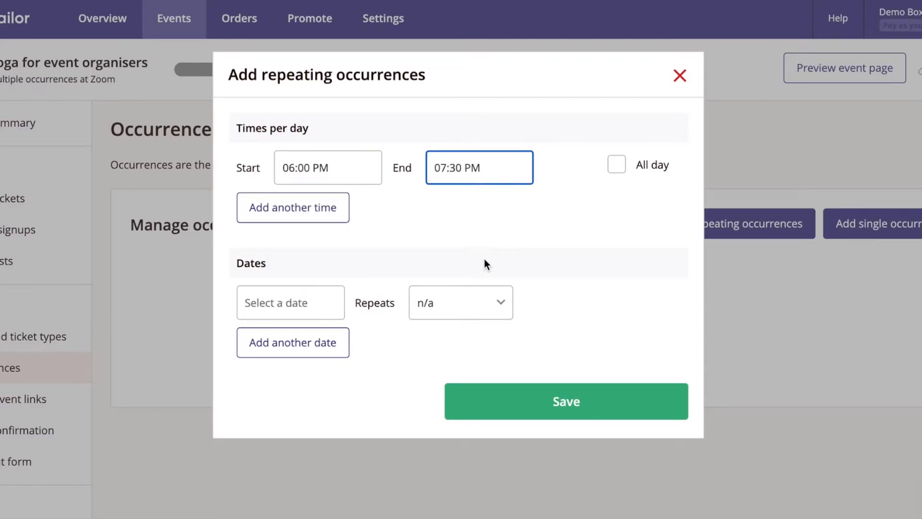
- Add a second daily time slot from 12:00 PM to 01:00 PM to the repeating occurrences
click(331, 216)
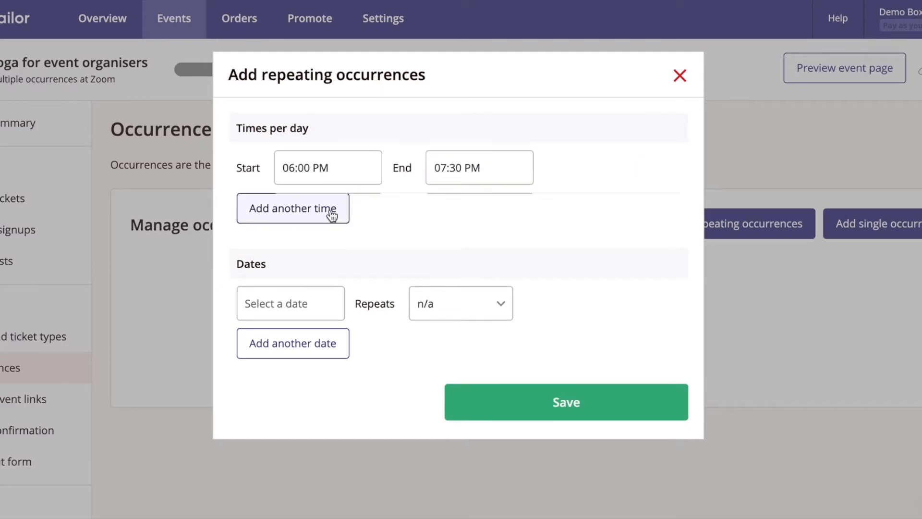
click(331, 211)
text(12:00 pm)
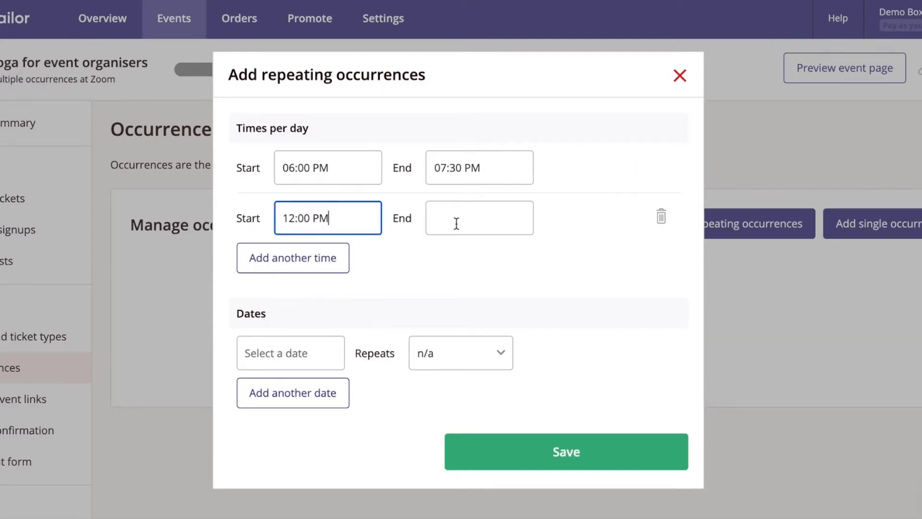
click(456, 223)
text(1)
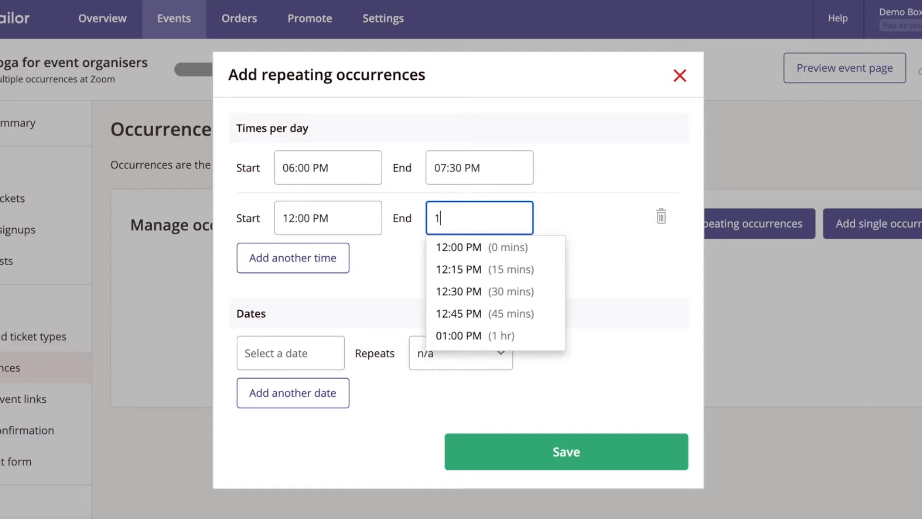
text(3:00)
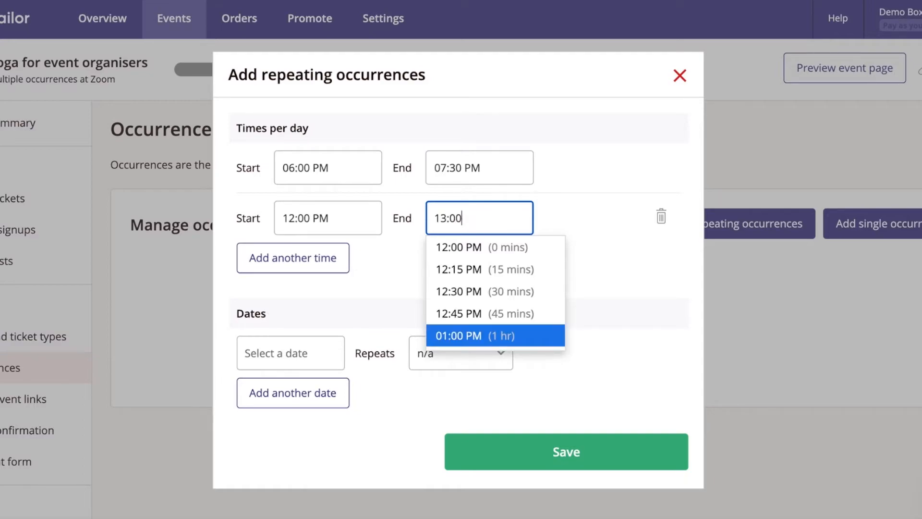
key(Return)
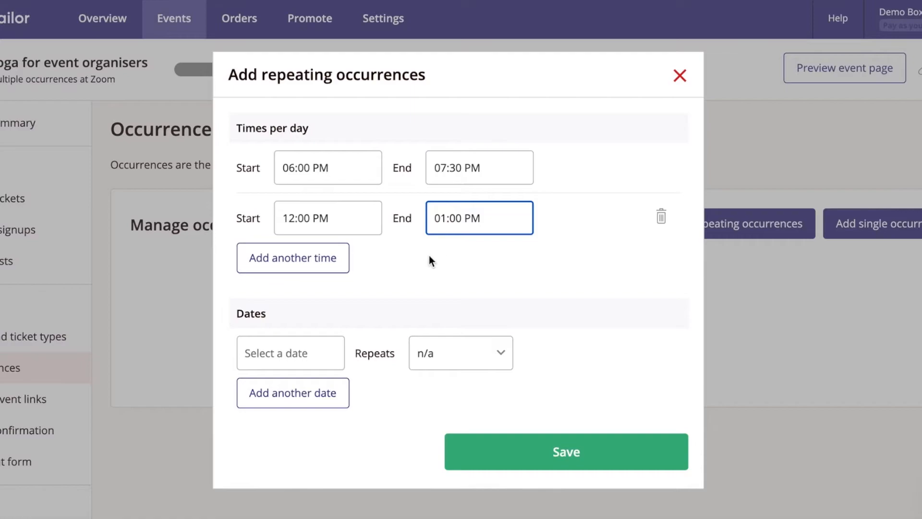
- Schedule the occurrences from Mon 1 Mar 2021, repeating daily until Wed 31 Mar 2021
click(283, 351)
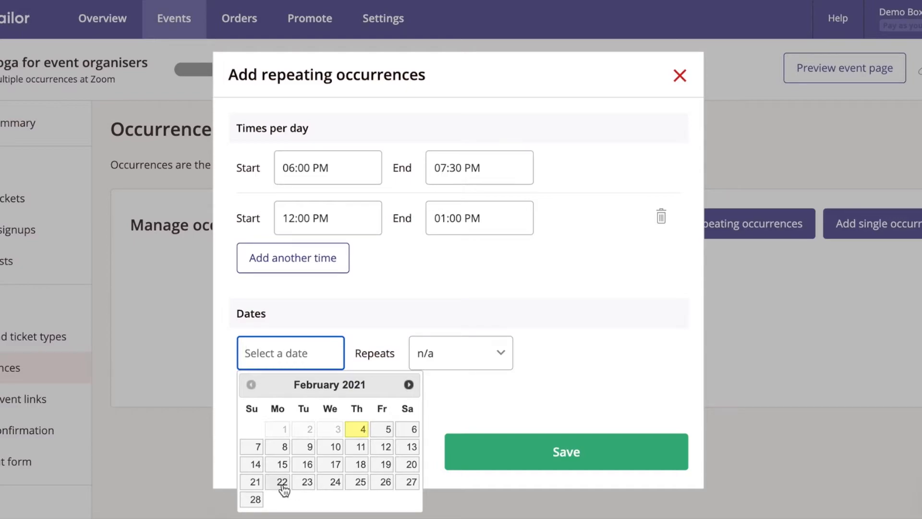
click(409, 385)
click(285, 428)
click(445, 359)
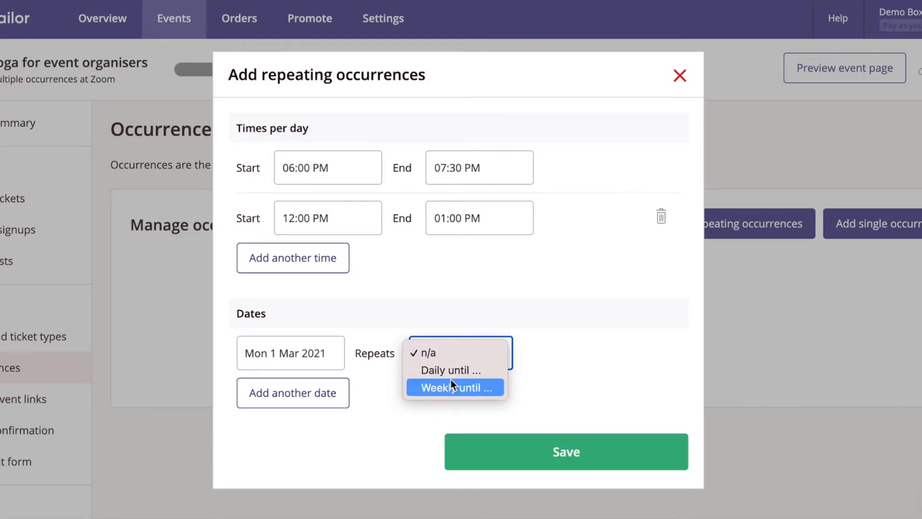
click(451, 373)
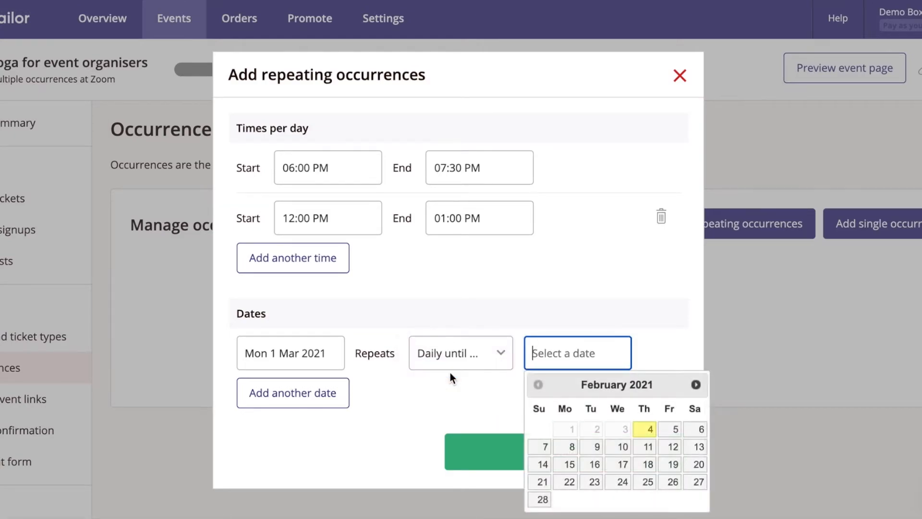
click(696, 384)
click(622, 499)
- Add Thu 1 Apr 2021 as another non-repeating date and save the repeating occurrences
click(345, 402)
click(332, 398)
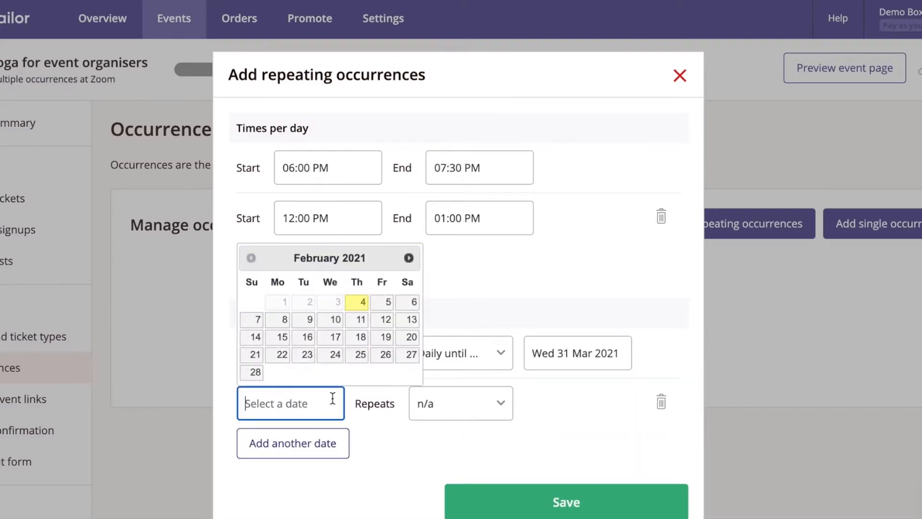
click(409, 258)
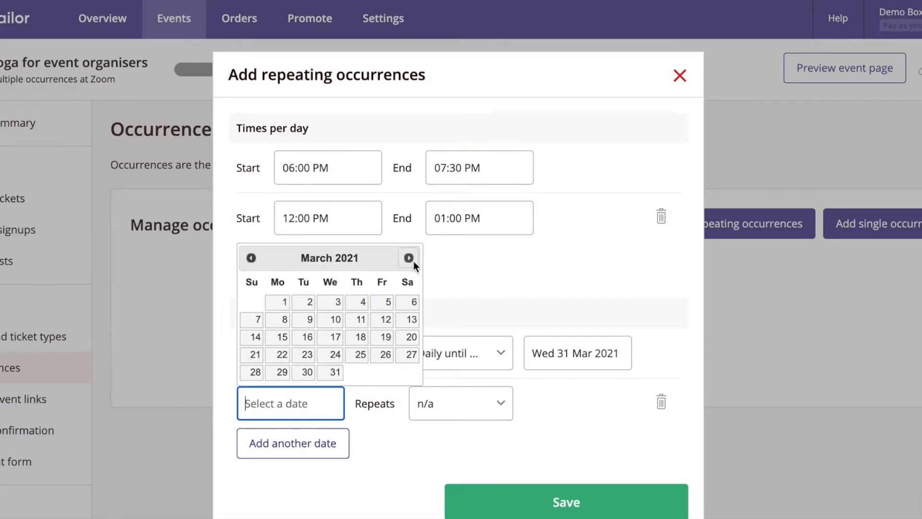
click(408, 258)
click(358, 306)
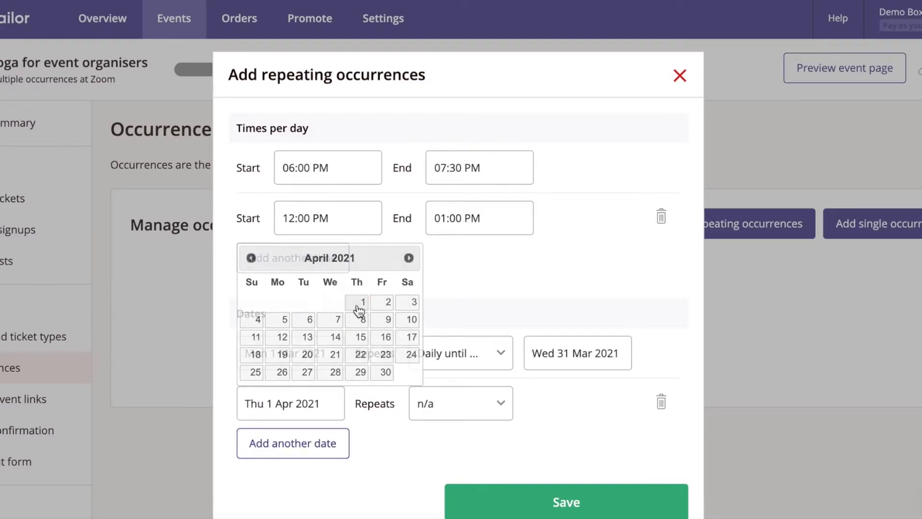
click(510, 492)
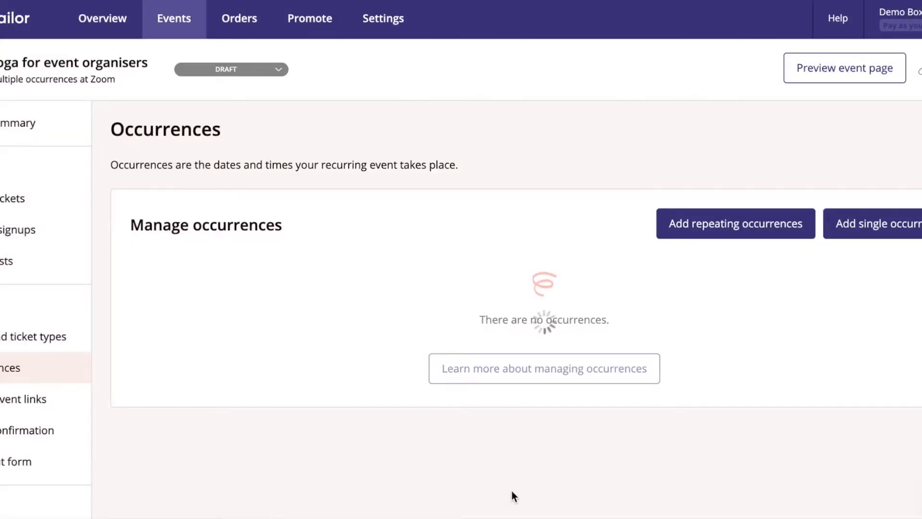
- Review the dates, times and remaining tickets in the list of created occurrences
scroll(511, 491, down, 3)
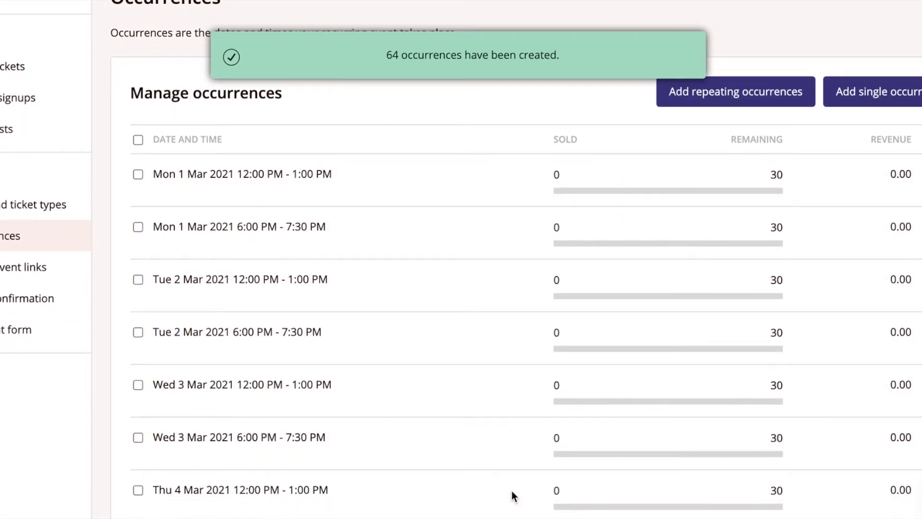
scroll(511, 490, down, 6)
scroll(511, 491, down, 1)
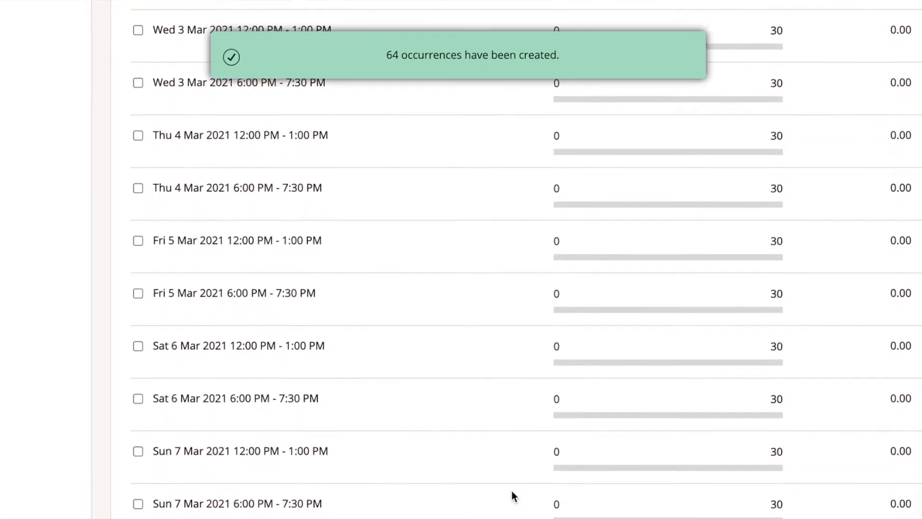
scroll(511, 490, up, 5)
scroll(511, 491, up, 5)
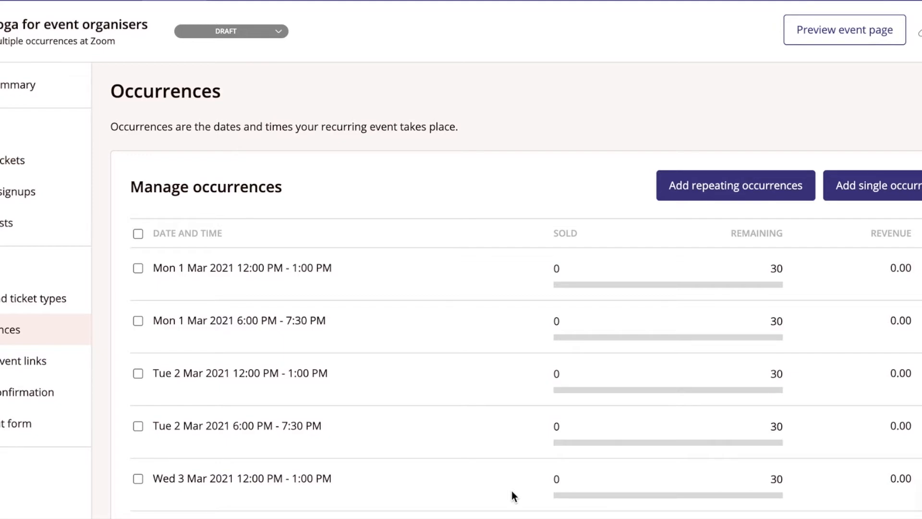
- Paste the Zoom meeting link as the online event link for both daily occurrences on 1 Mar and 2 Mar 2021
click(33, 366)
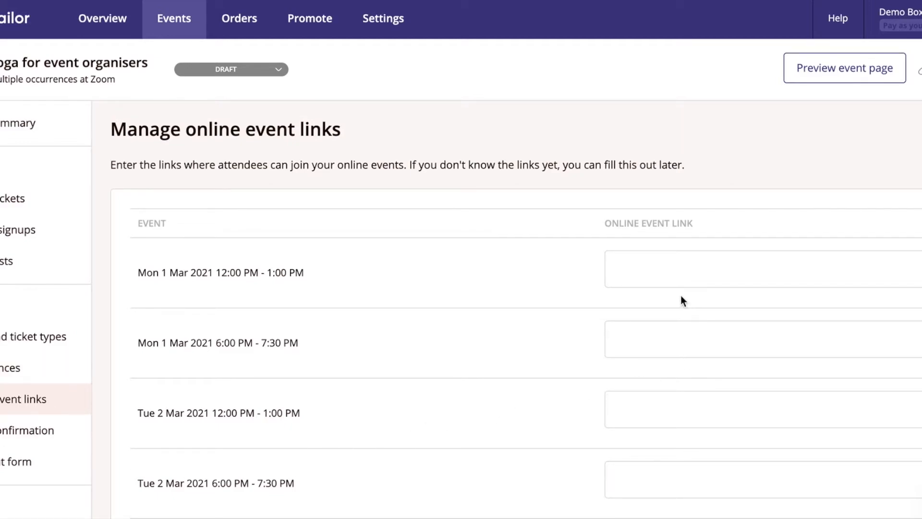
click(672, 279)
key(ctrl+v)
click(659, 344)
key(ctrl+v)
click(663, 397)
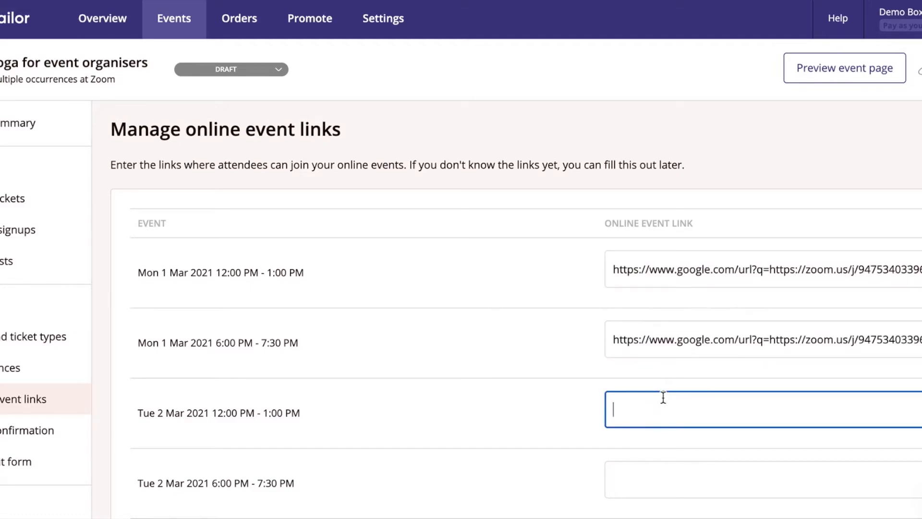
key(ctrl+v)
click(667, 470)
key(ctrl+v)
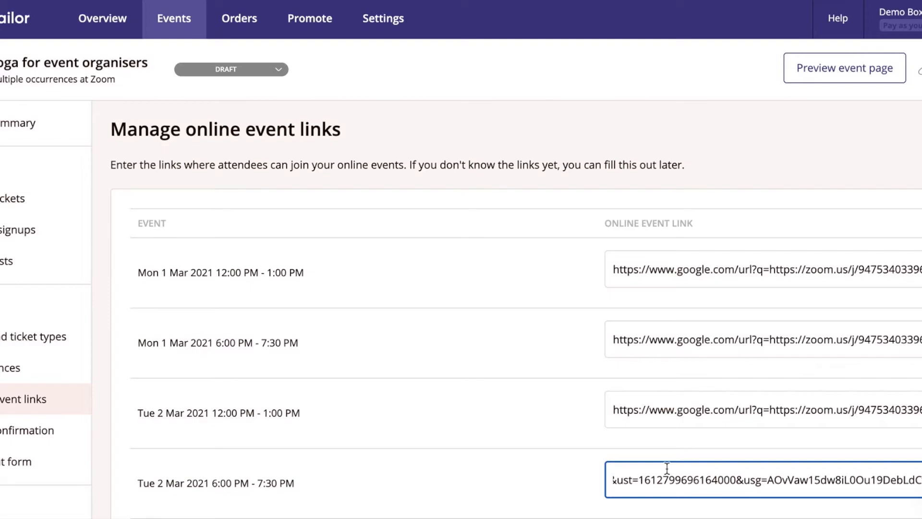
- Paste the same Zoom link for the remaining occurrences through Thu 1 Apr 2021 and save the online event links
scroll(667, 468, down, 2)
click(654, 434)
key(ctrl+v)
scroll(656, 434, down, 1)
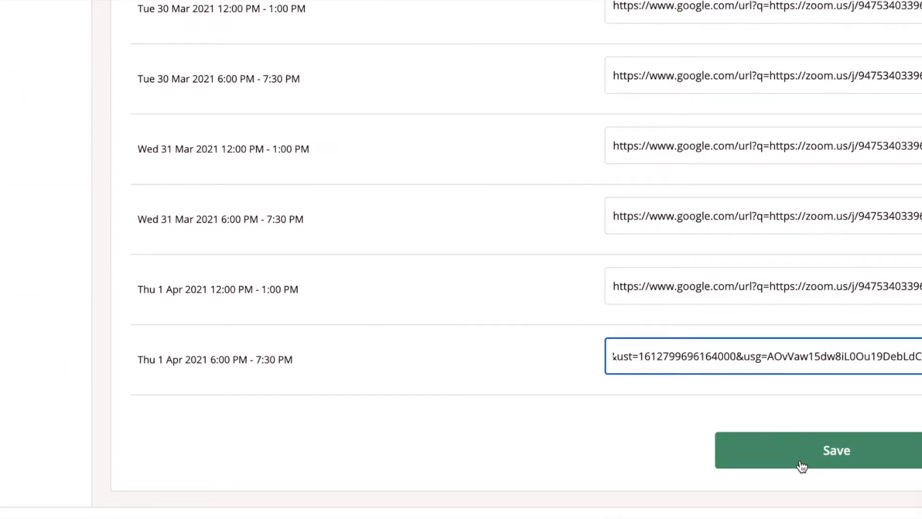
click(801, 466)
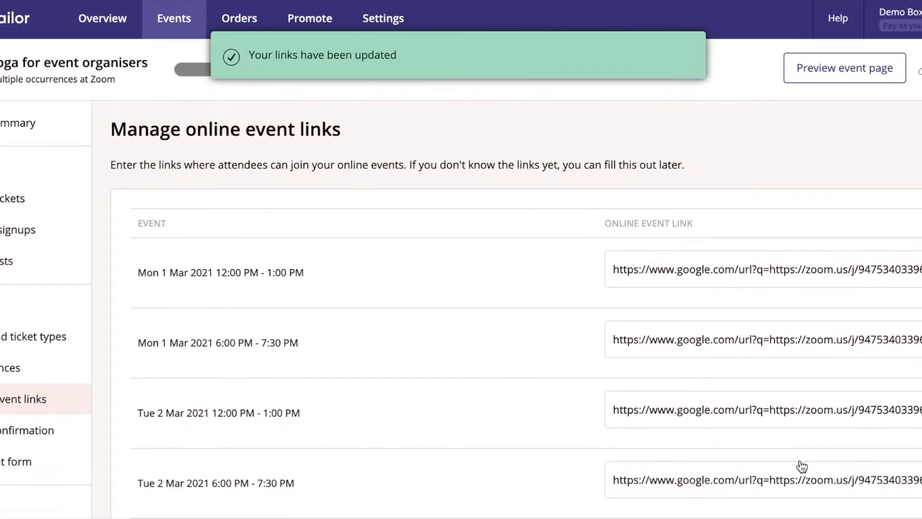
- Switch this event's order confirmation from the global version to an event specific order confirmation
click(69, 434)
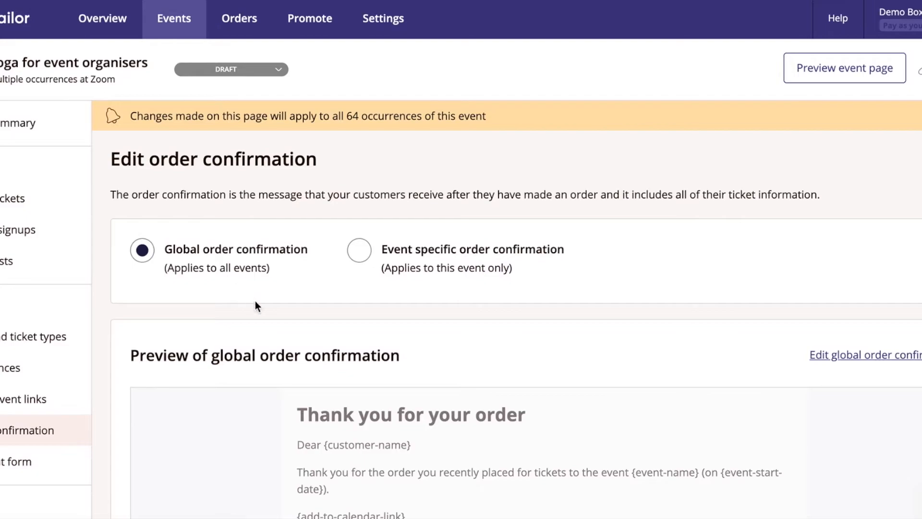
click(366, 261)
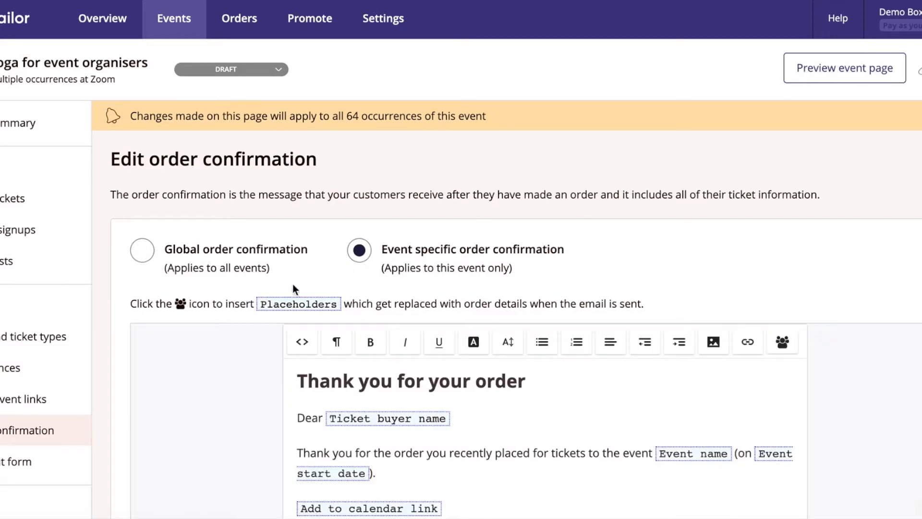
scroll(275, 251, down, 1)
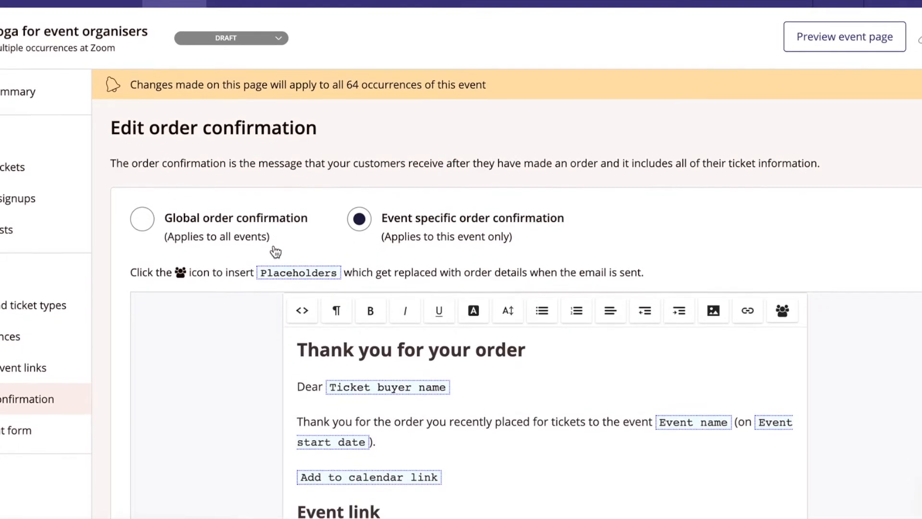
scroll(275, 251, down, 4)
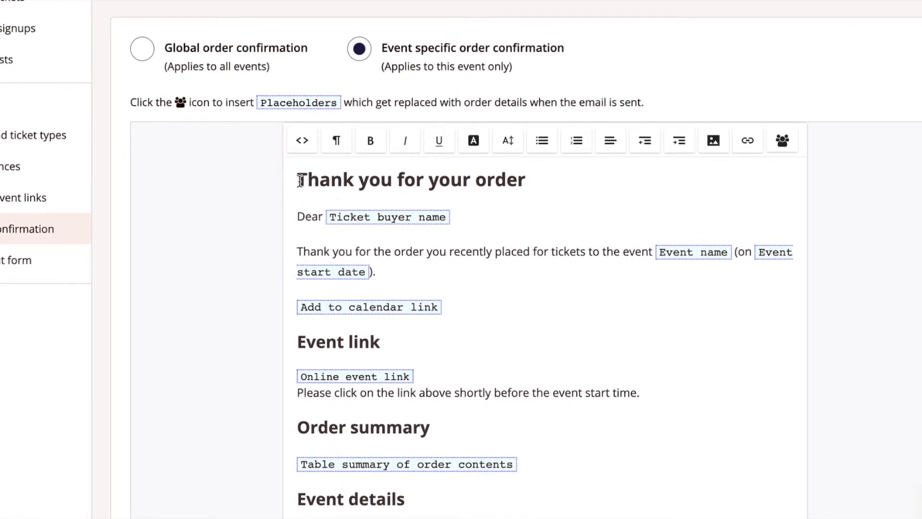
- Insert the Unsplash flower JPG from the Downloads folder above the "Thank you for your order" heading
click(299, 180)
key(Return)
key(Up)
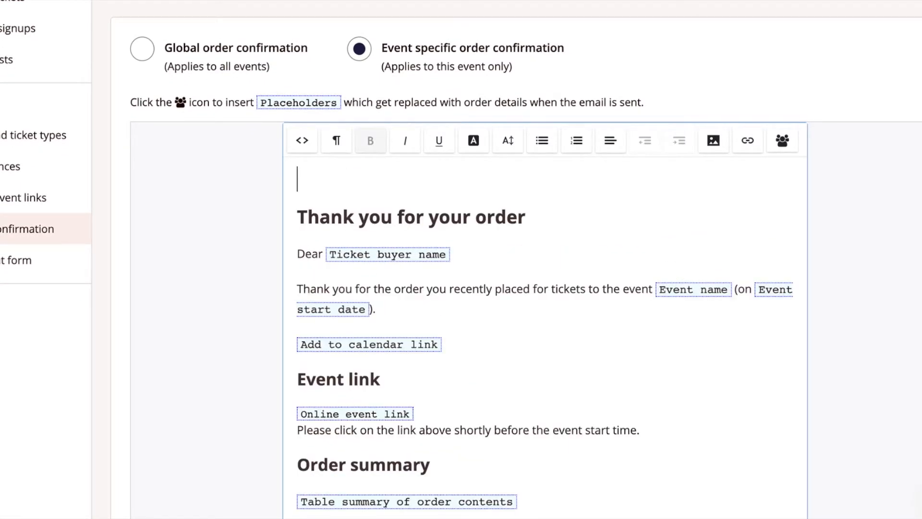
click(713, 153)
click(523, 292)
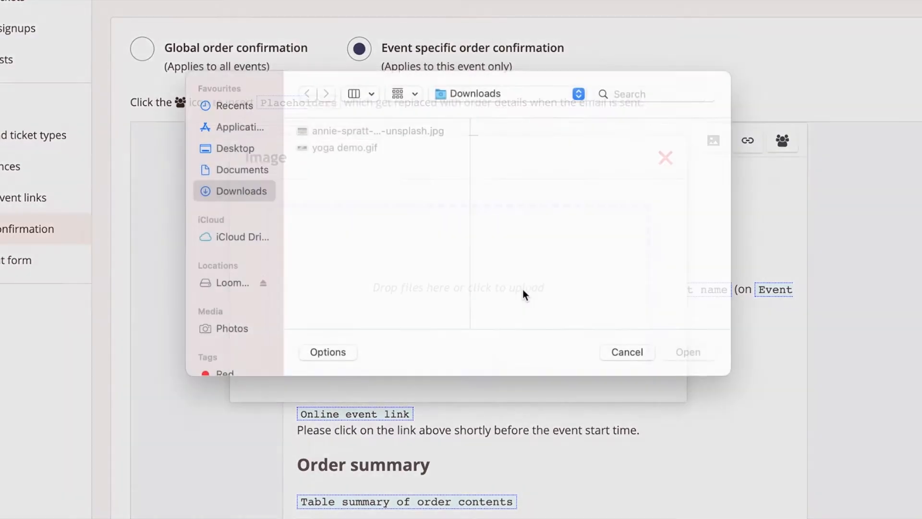
click(368, 146)
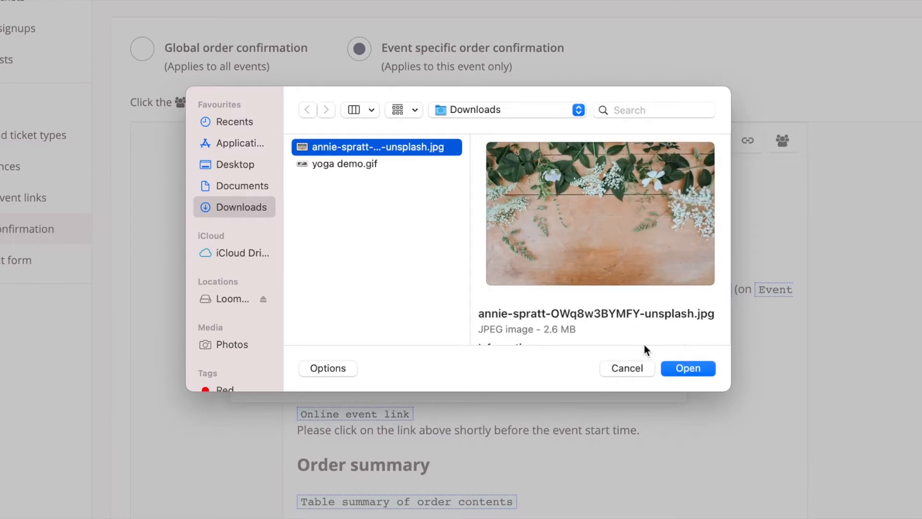
click(686, 368)
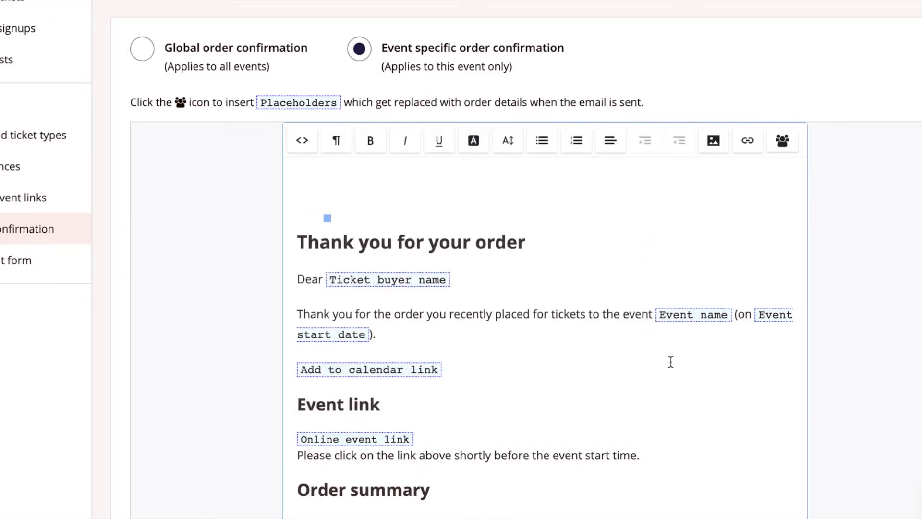
- Add "If you bought a yoga mat" below the Add to calendar link placeholder and format it as bold 24px text
scroll(670, 361, down, 5)
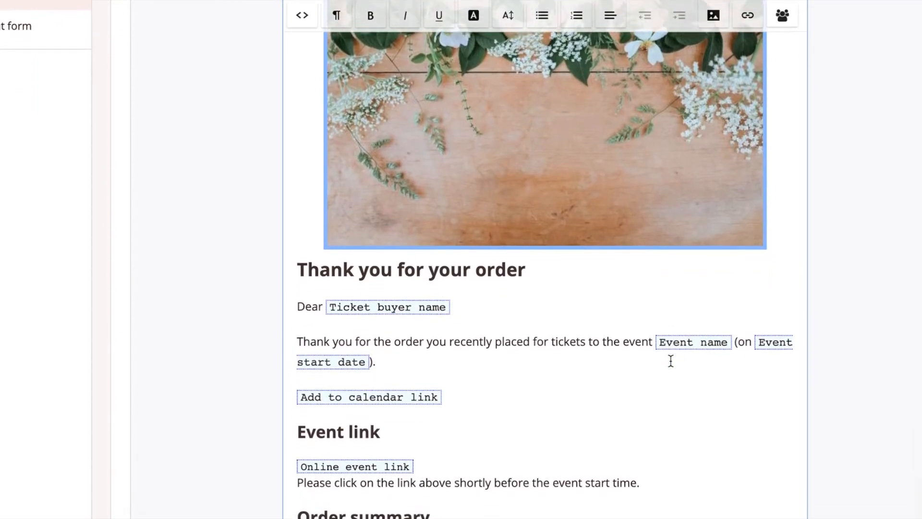
scroll(671, 361, down, 1)
click(482, 330)
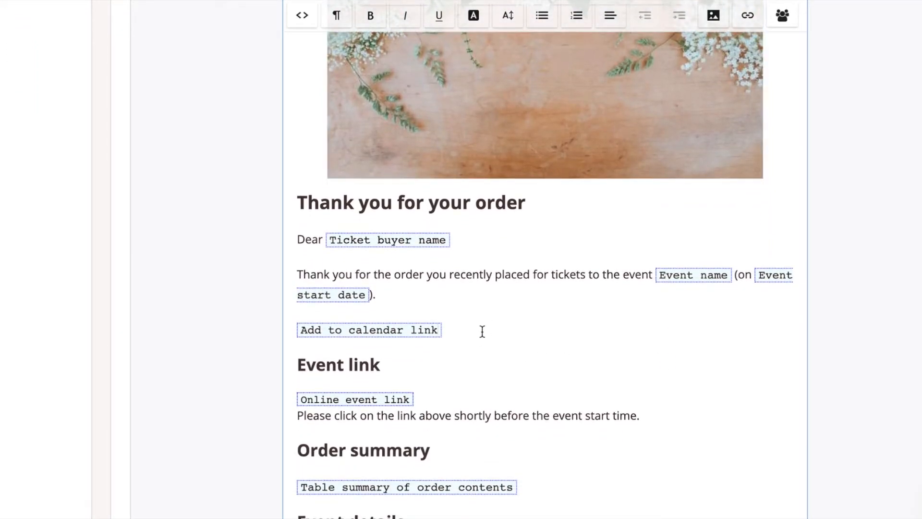
key(Return)
key(Return)
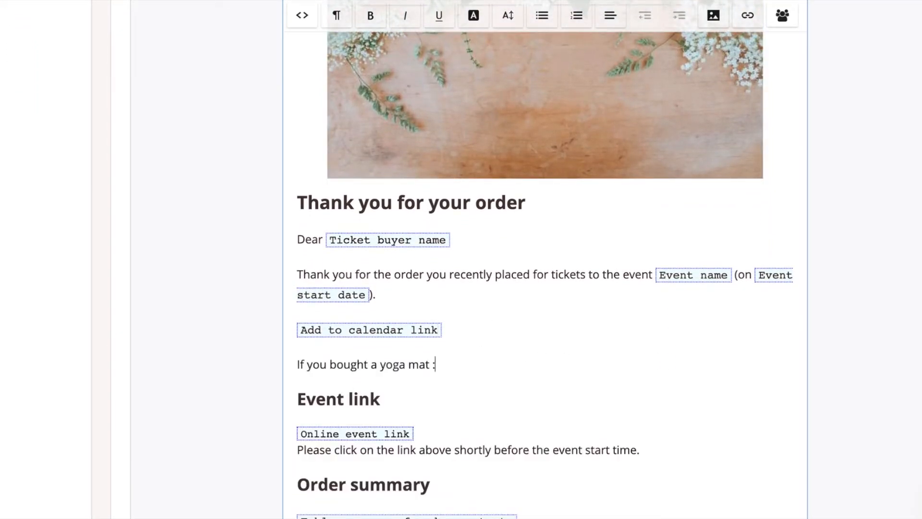
key(BackSpace)
drag(431, 363, 296, 367)
click(554, 254)
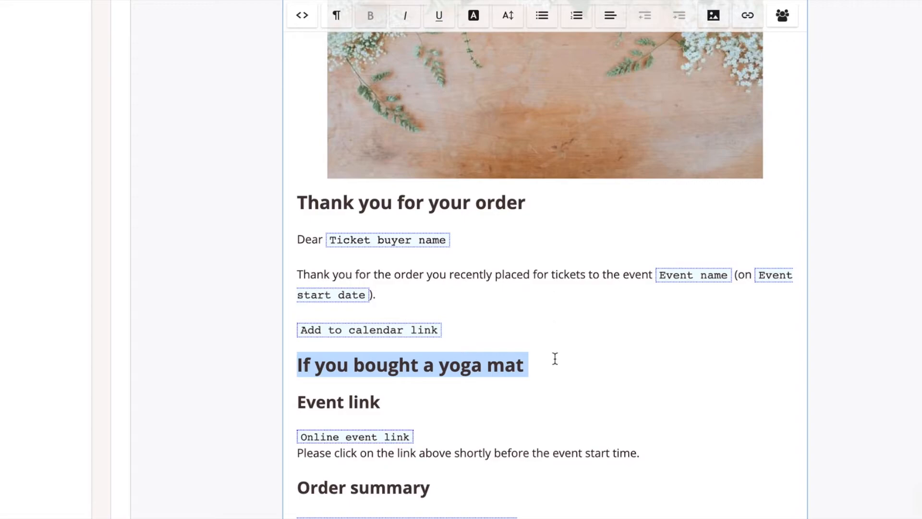
- Start a line in a smaller font size under the yoga mat heading and insert the Ticket buyer name placeholder
click(555, 359)
key(Return)
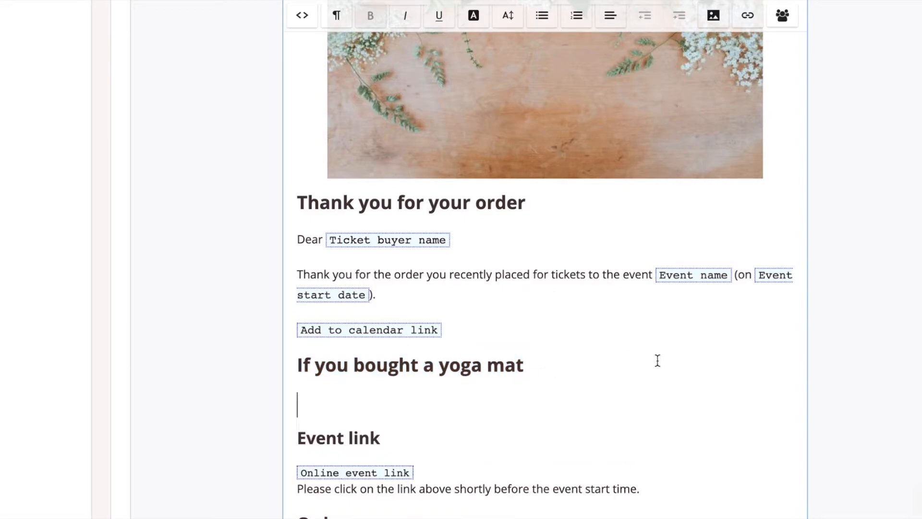
click(508, 15)
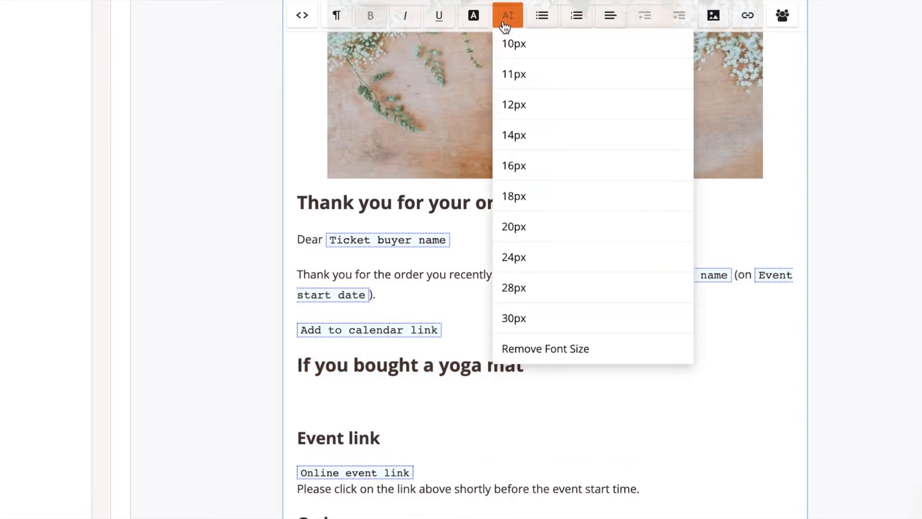
click(532, 120)
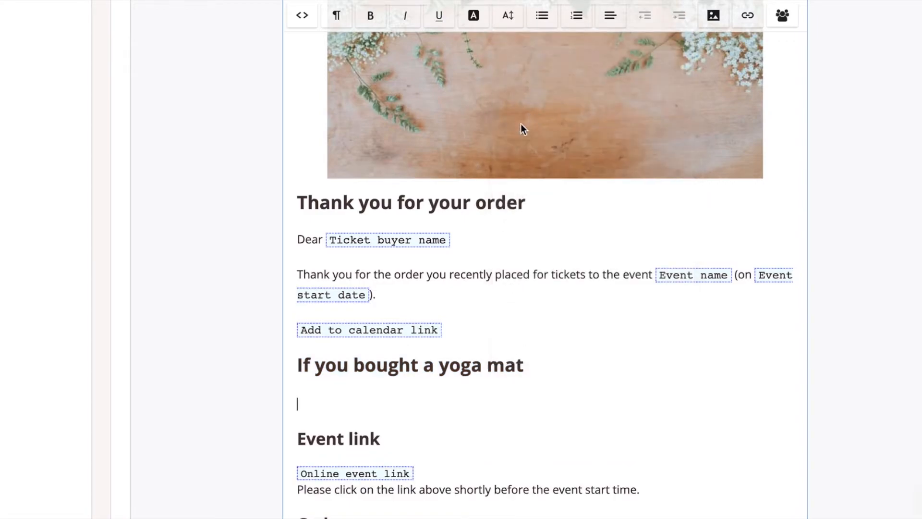
click(782, 24)
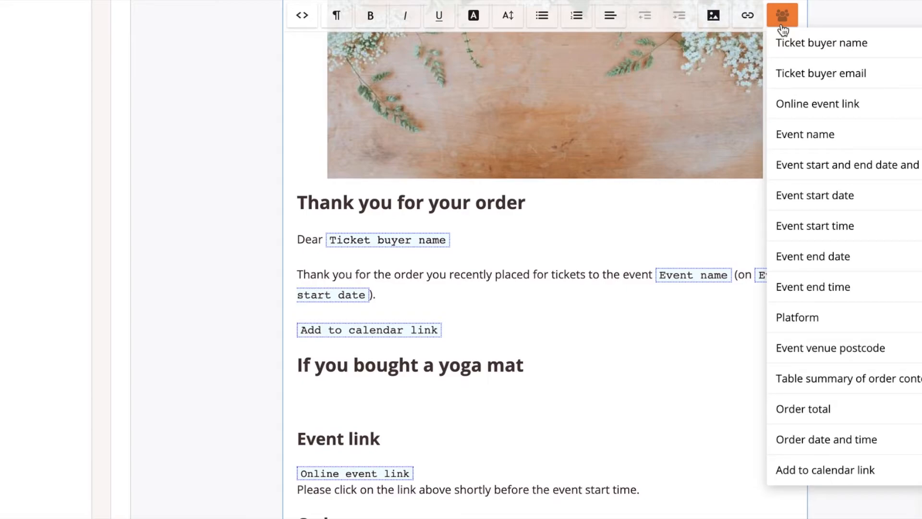
click(796, 42)
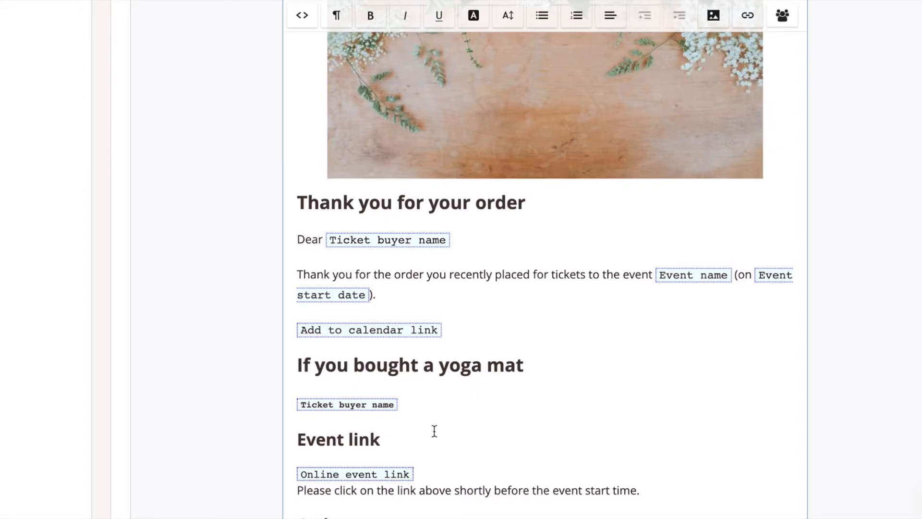
- Complete the line as "Hi [Ticket buyer name] if you bought a mat it will be delivered 3 days before the event by local courier."
text(UPS)
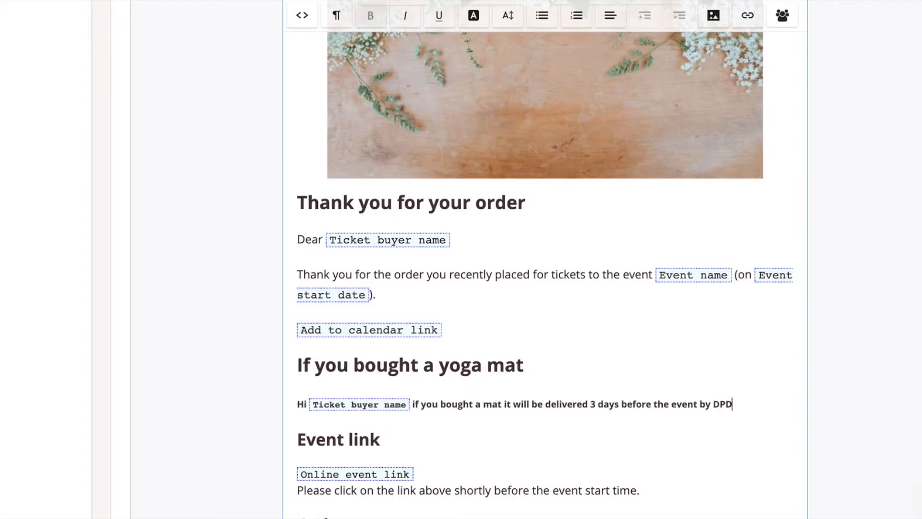
key(BackSpace)
key(BackSpace)
key(BackSpace)
text(local courier.)
- Remove the bold formatting from the mat delivery line under the yoga mat heading and set its font size to 14px
click(295, 404)
drag(296, 405, 778, 402)
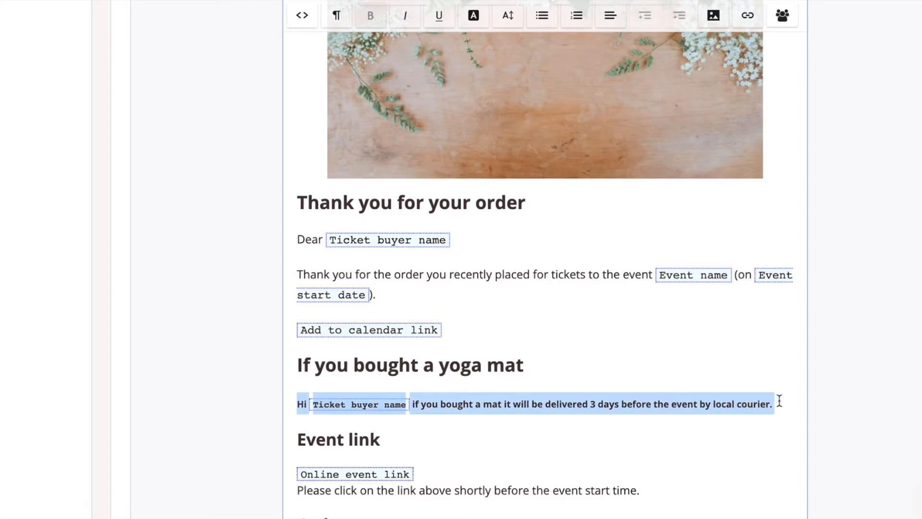
click(366, 18)
click(508, 15)
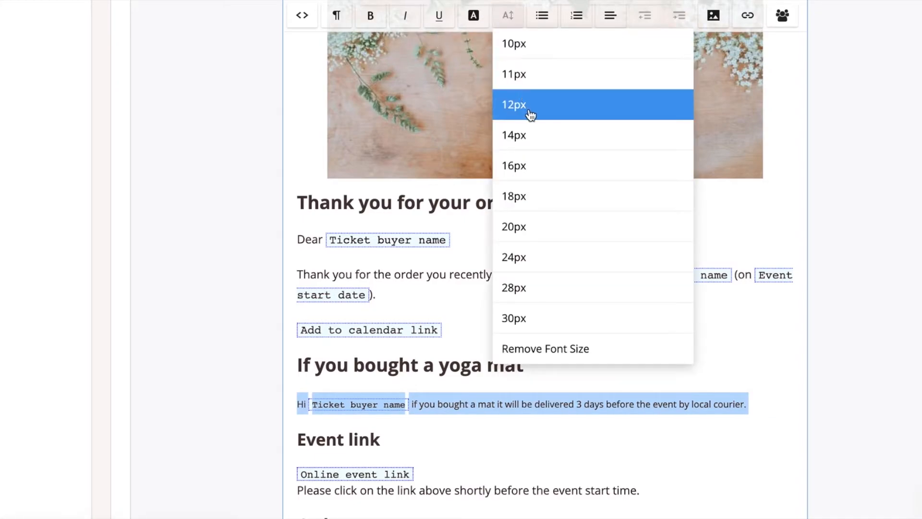
click(536, 174)
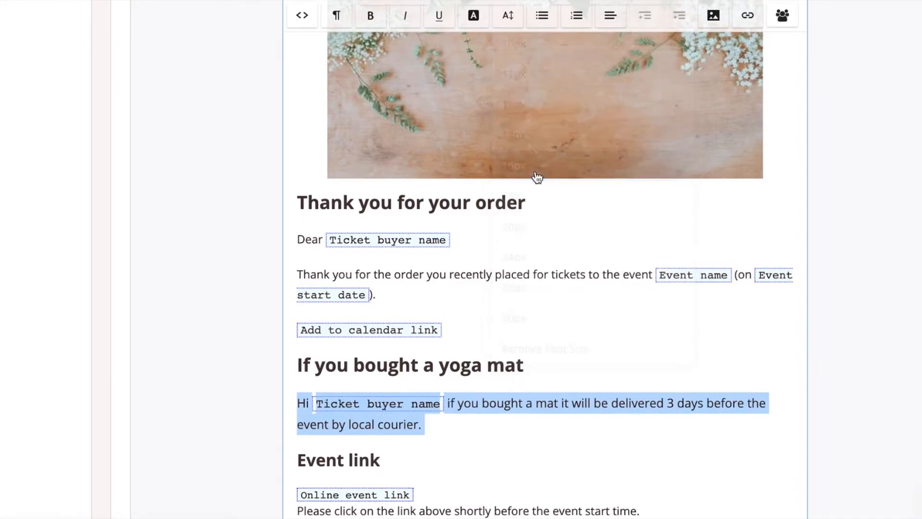
click(507, 16)
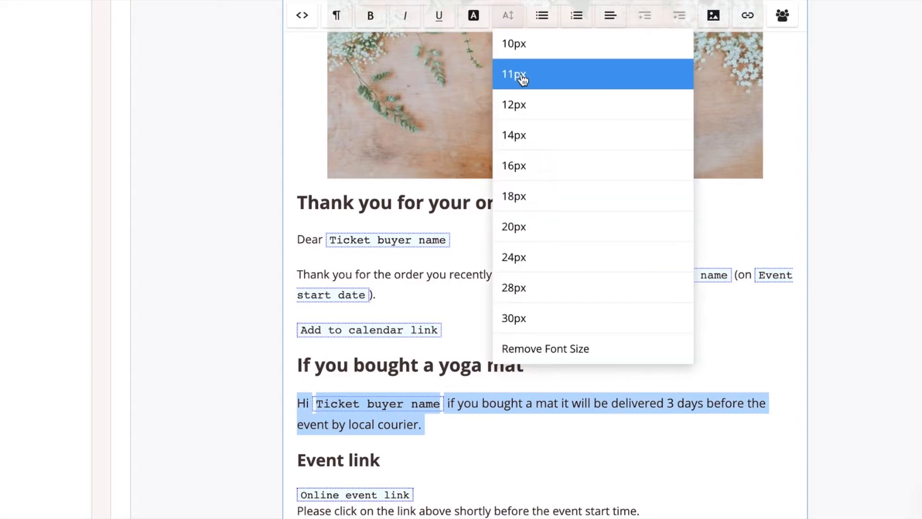
click(522, 141)
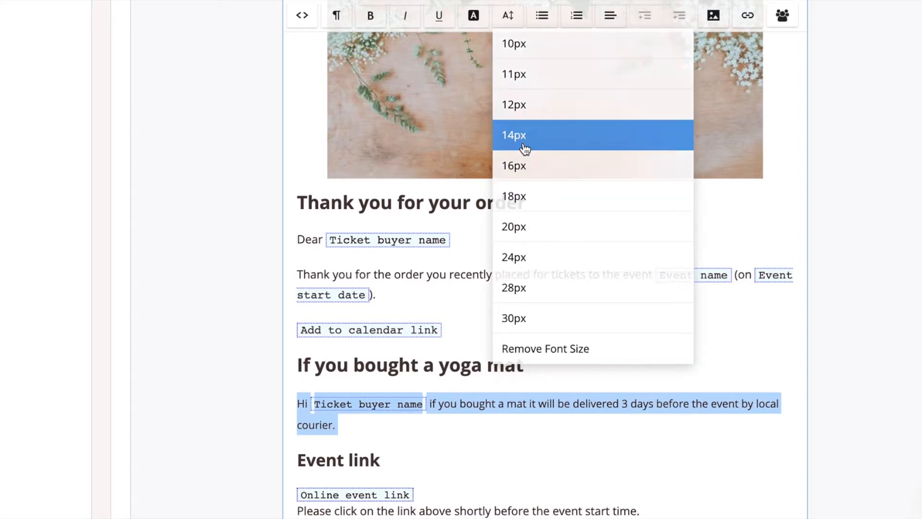
click(381, 417)
key(BackSpace)
text(.)
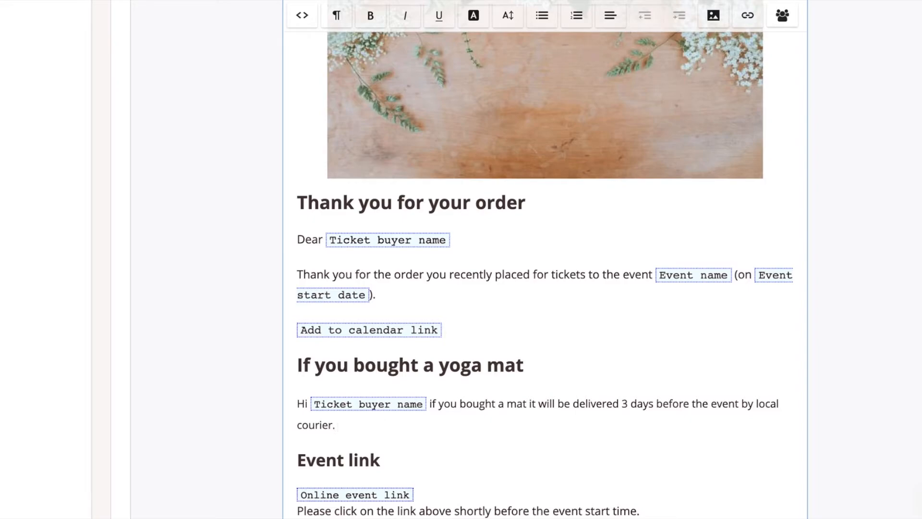
- Save the event specific order confirmation
scroll(373, 286, down, 3)
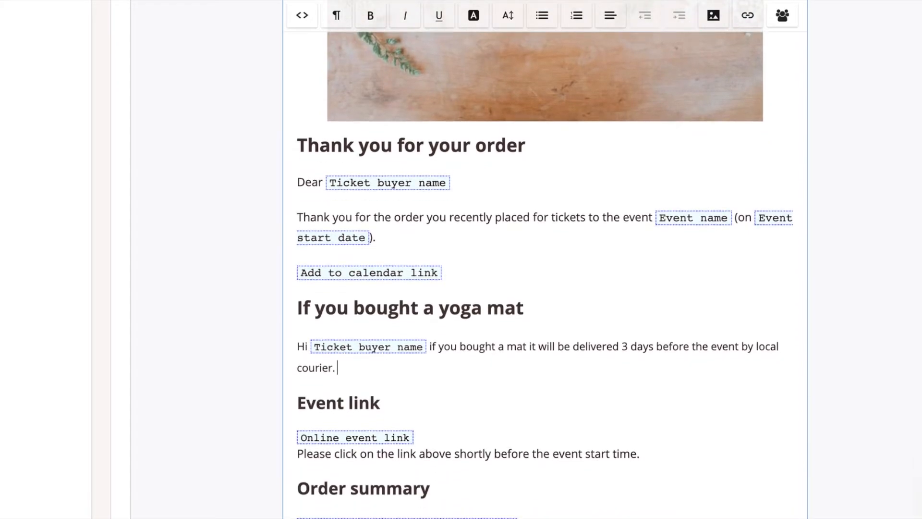
scroll(545, 259, down, 5)
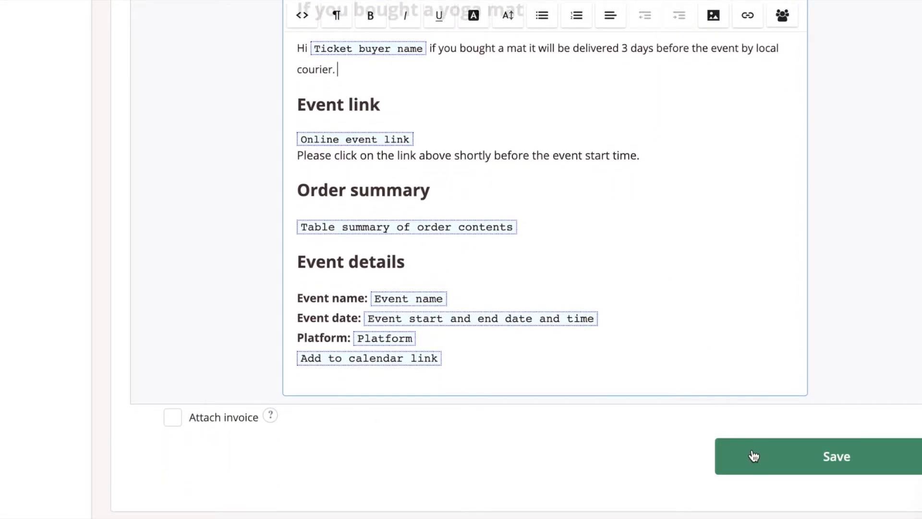
click(754, 456)
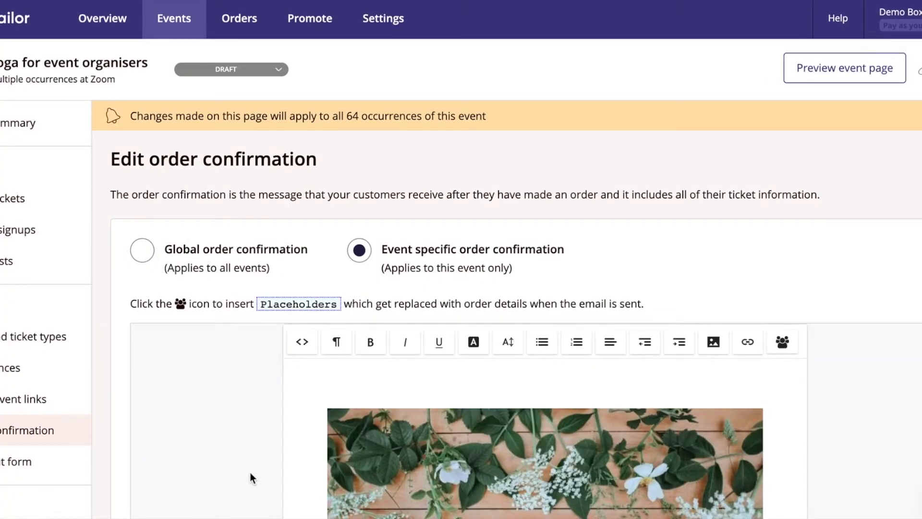
- Open the event's checkout form settings and switch to the event specific checkout form
click(39, 466)
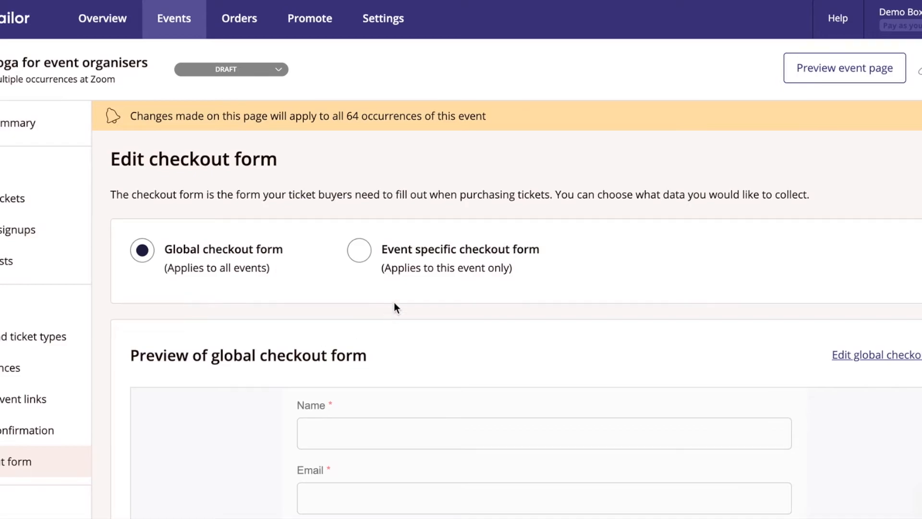
click(359, 250)
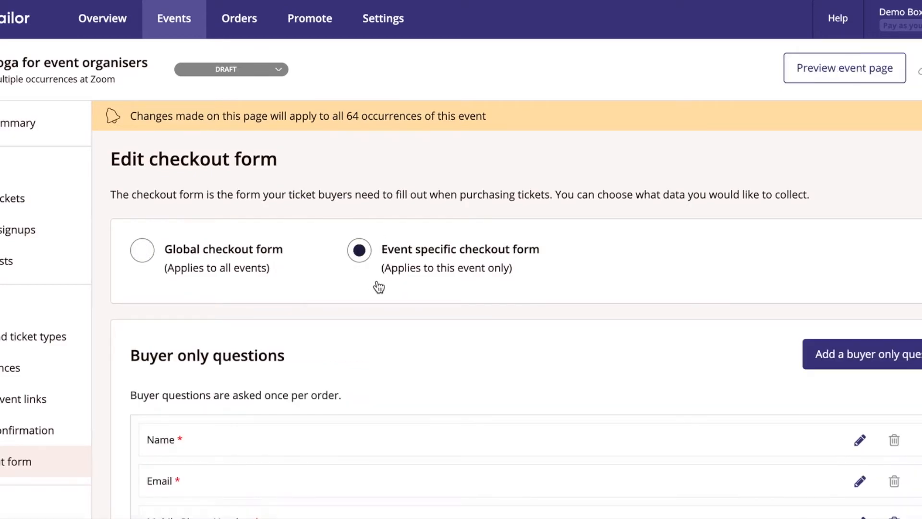
scroll(379, 287, down, 3)
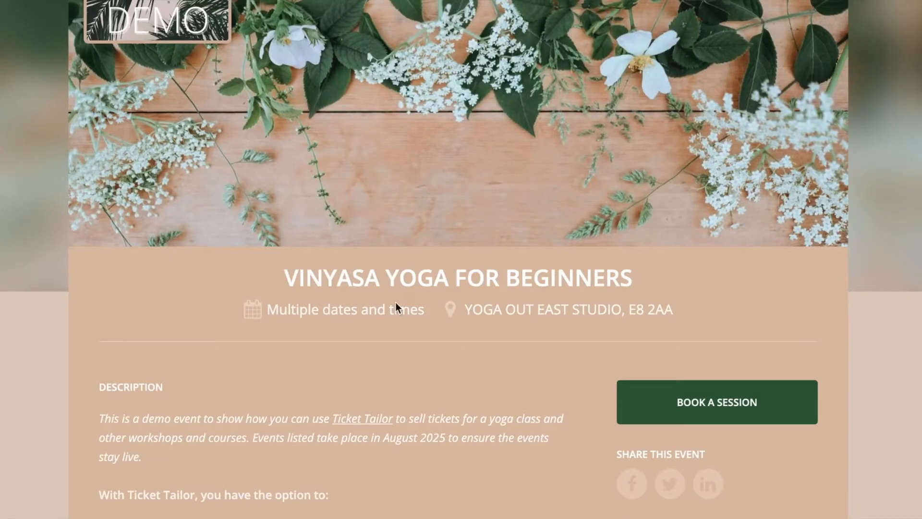
- On the Vinyasa Yoga for Beginners demo page, start booking one Single Class ticket for Mon 4 Aug 2025 and proceed to checkout
click(765, 417)
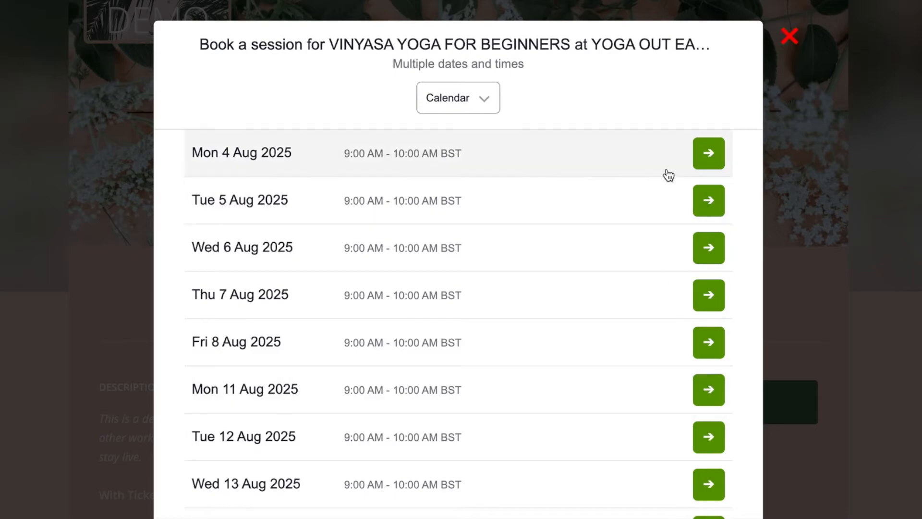
click(707, 153)
click(704, 125)
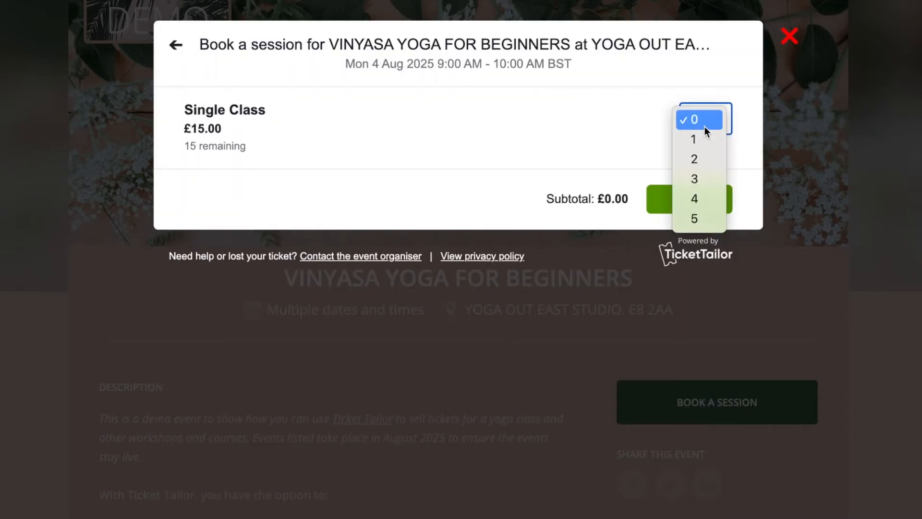
click(700, 138)
click(698, 199)
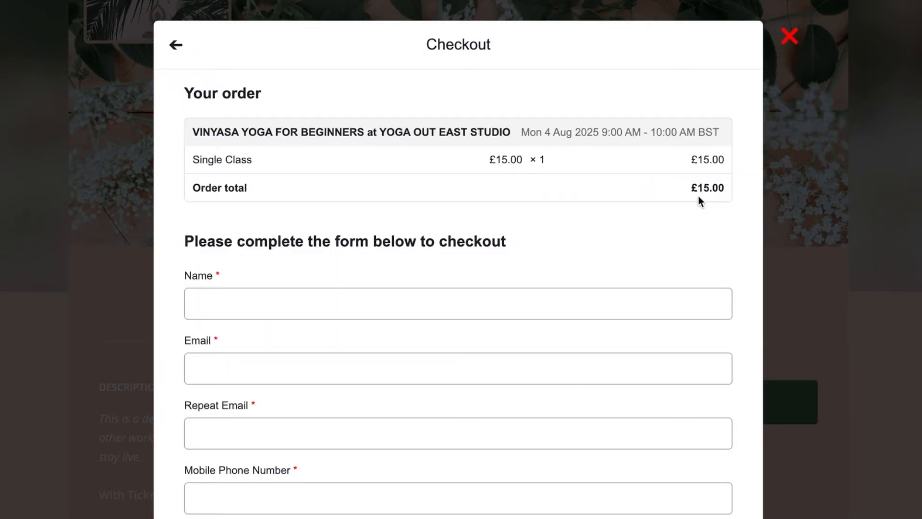
- Examine which buyer details the demo checkout form asks for, and close the booking window
scroll(615, 244, down, 2)
scroll(615, 247, down, 1)
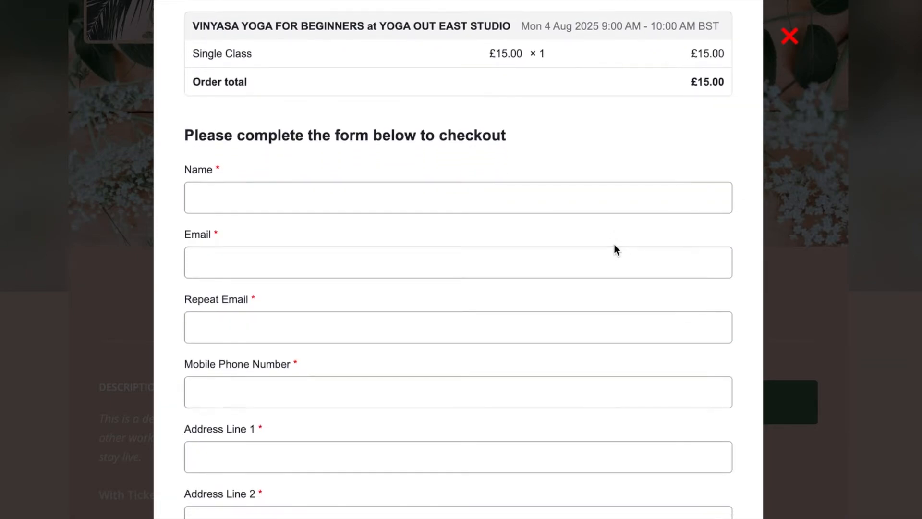
scroll(388, 378, down, 3)
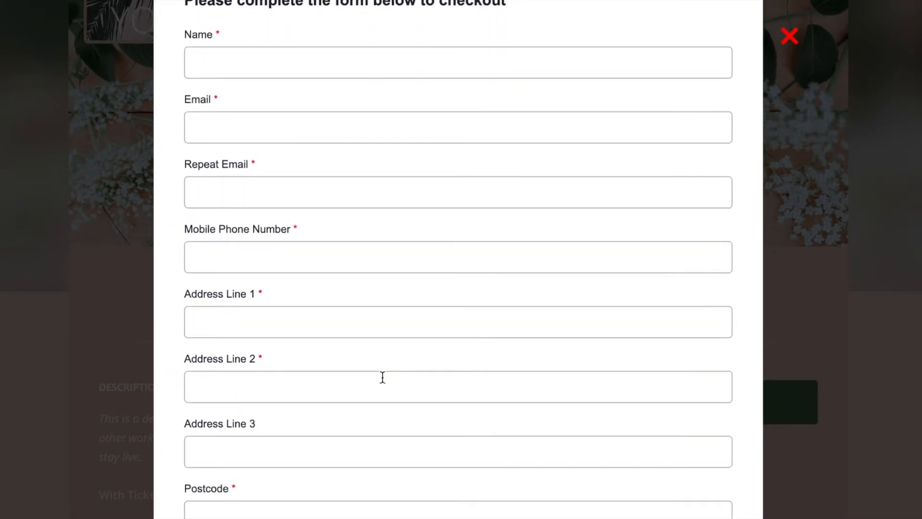
scroll(462, 338, down, 1)
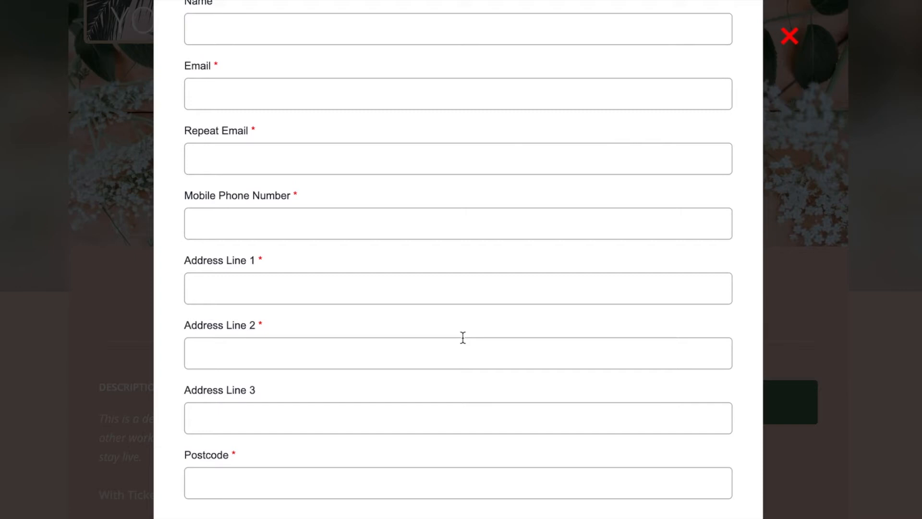
click(789, 46)
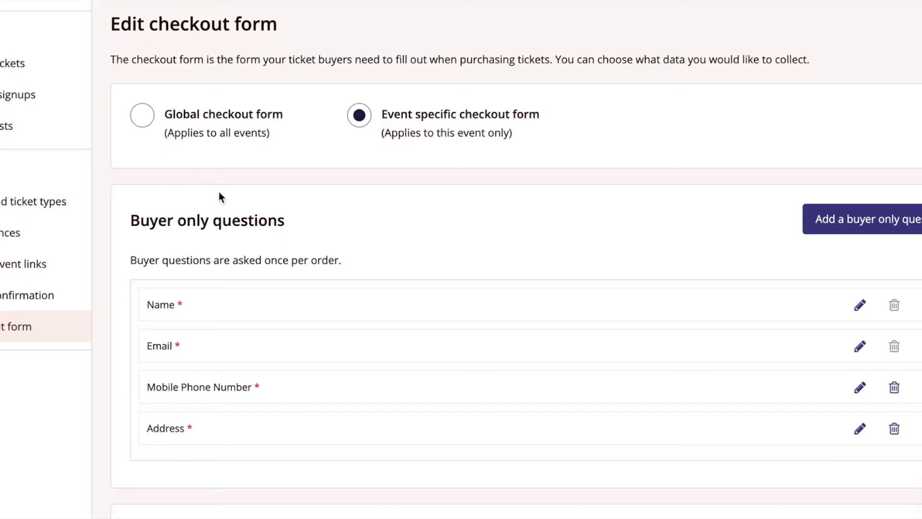
- Remove the Mobile Phone Number question from the buyer only questions
scroll(476, 215, down, 2)
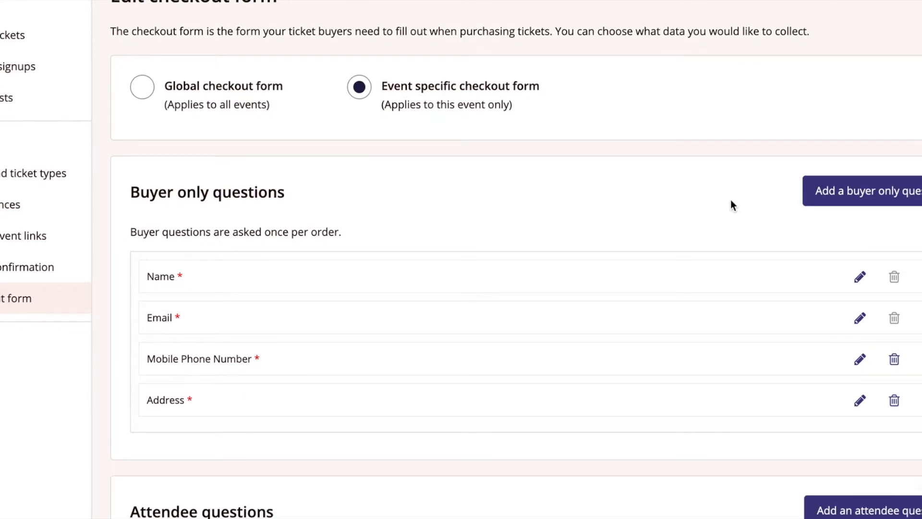
scroll(733, 205, down, 3)
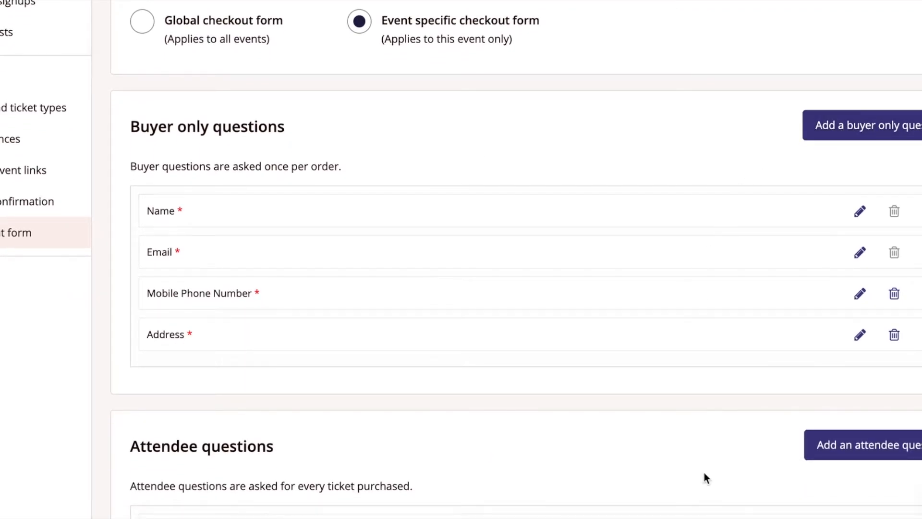
scroll(694, 455, down, 2)
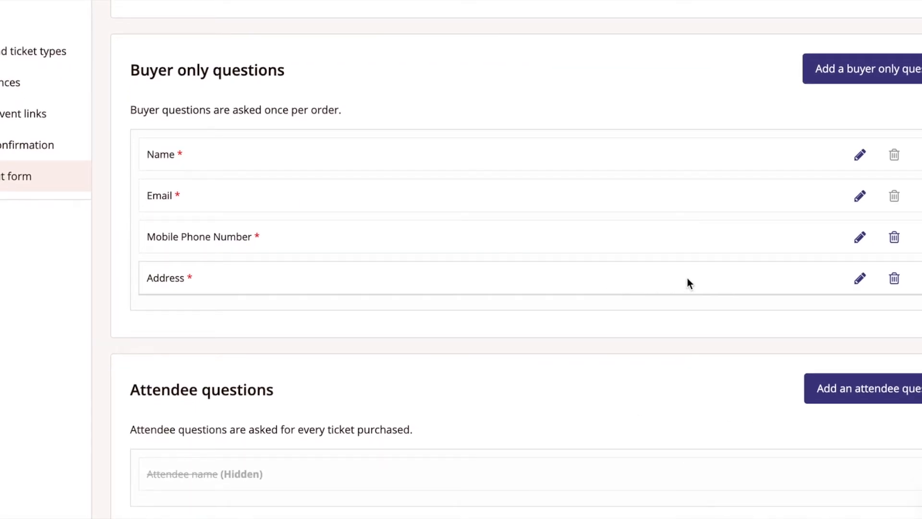
click(893, 242)
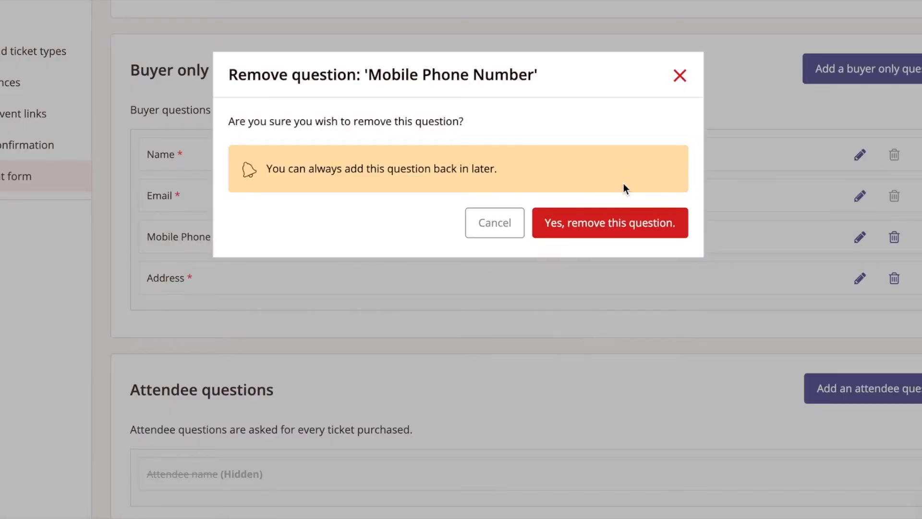
click(628, 222)
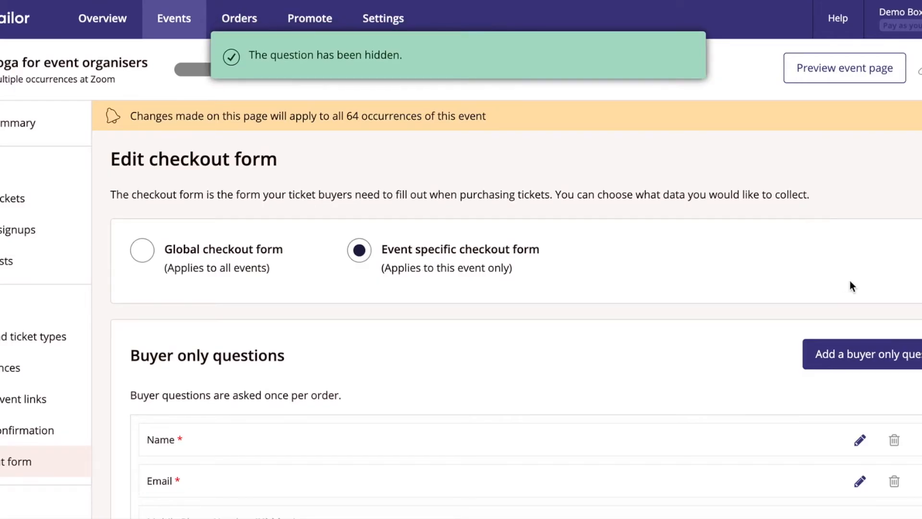
- Remove the Address question from the buyer only questions
scroll(837, 284, down, 5)
click(898, 346)
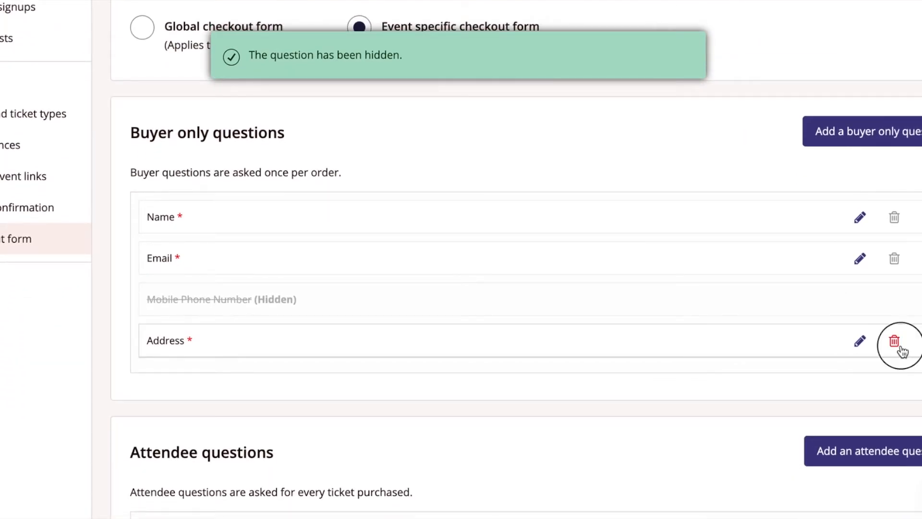
click(662, 228)
scroll(663, 238, down, 7)
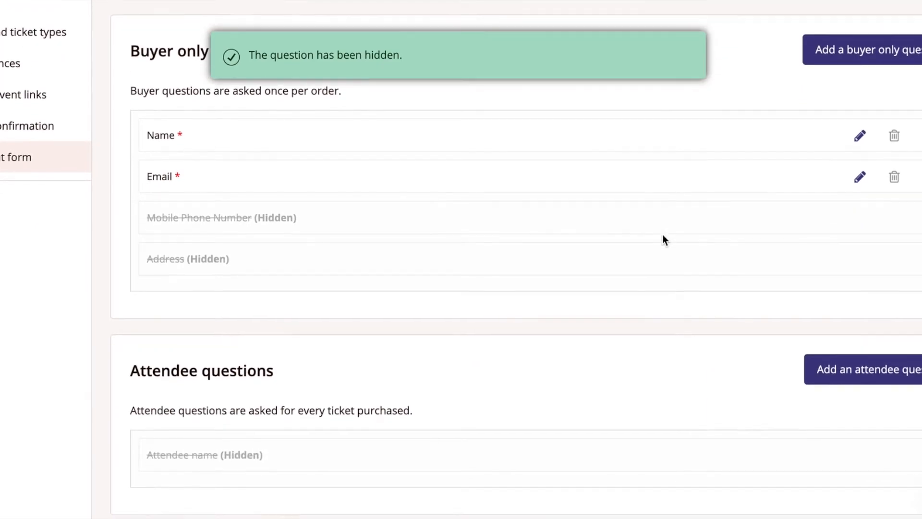
scroll(663, 238, down, 1)
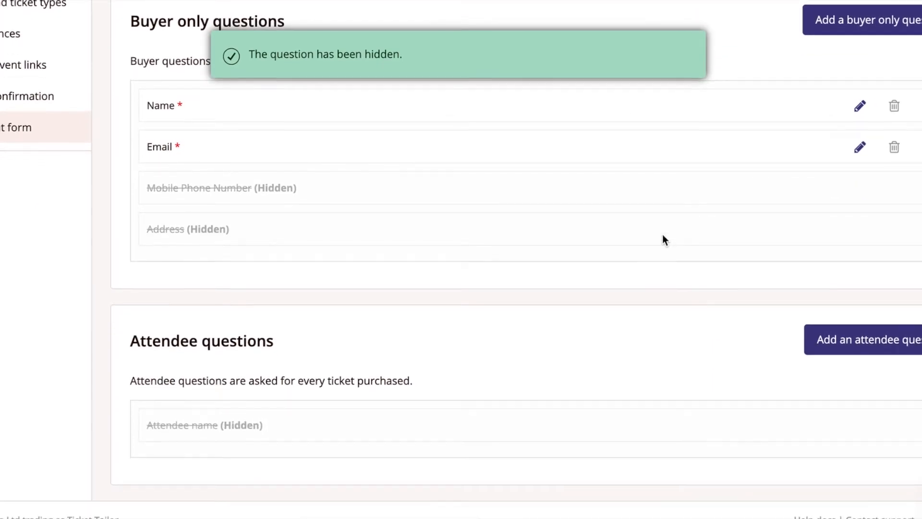
- Start a new attendee question with a single line text response asking "Where would you like us to send your mat?"
click(835, 356)
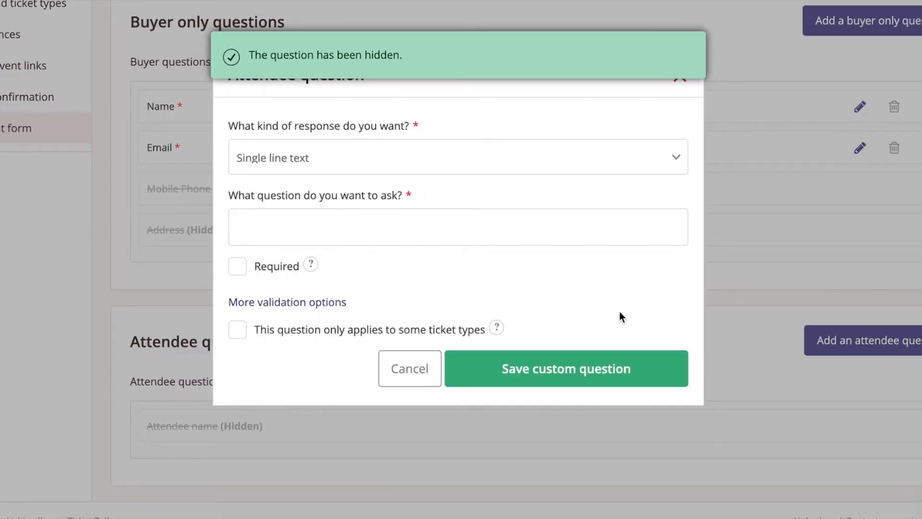
click(449, 165)
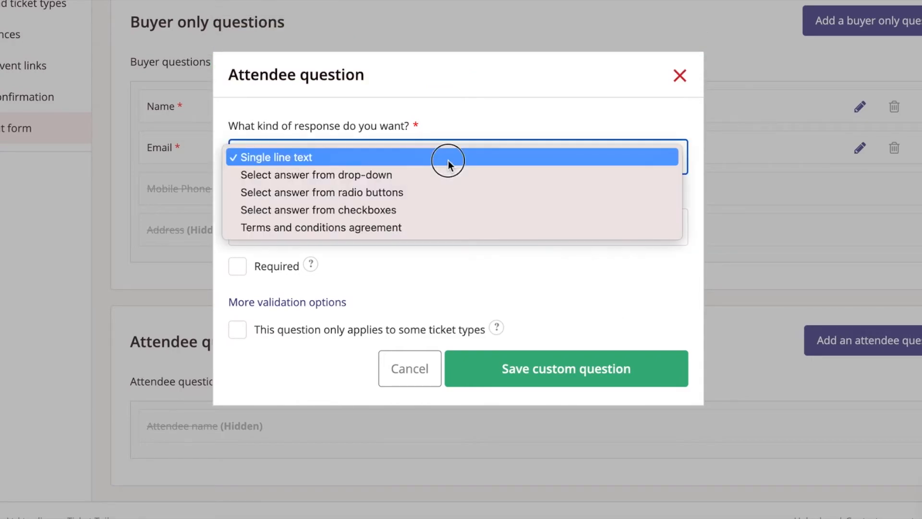
click(448, 160)
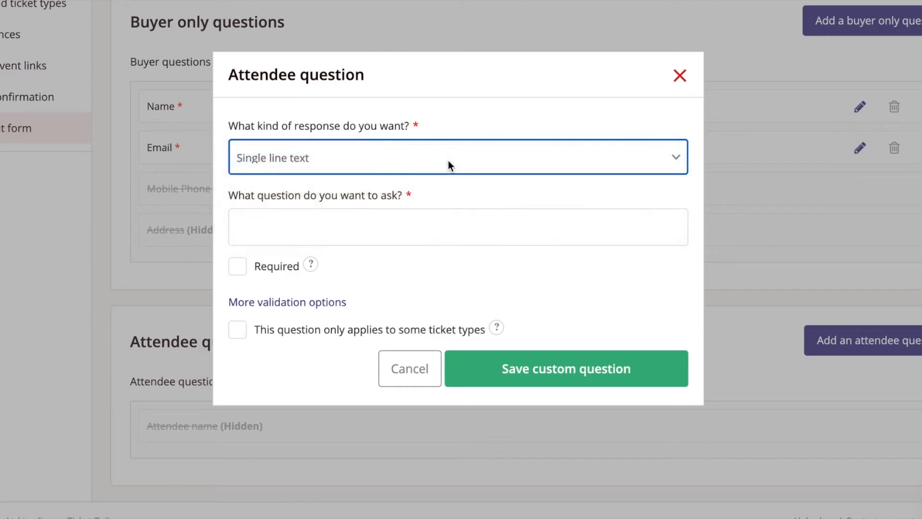
click(415, 225)
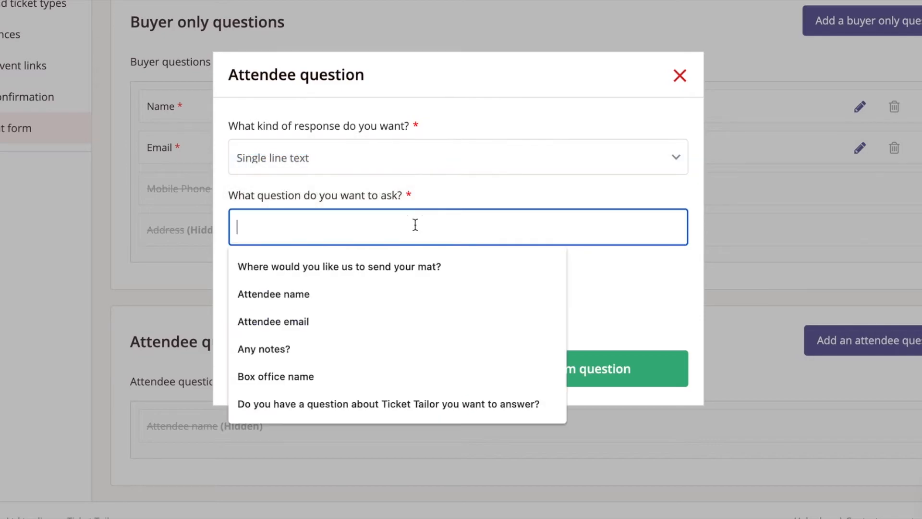
click(417, 264)
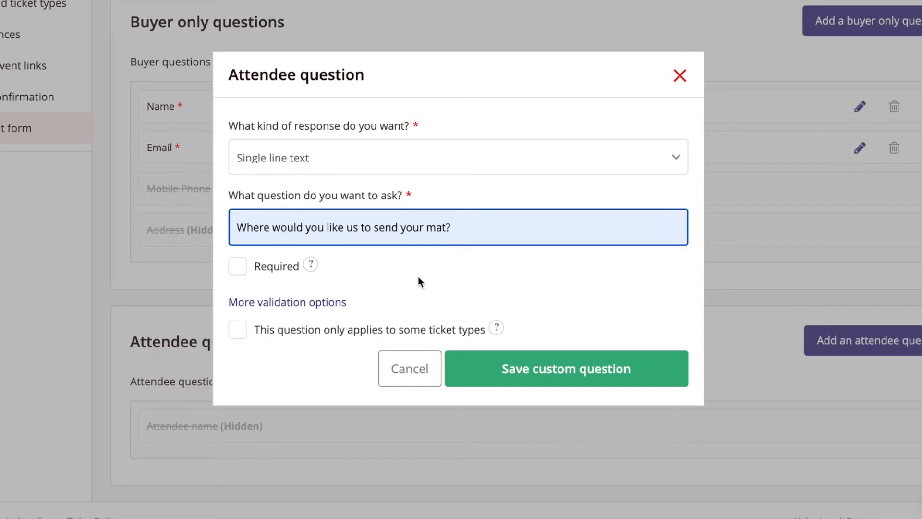
- Make the mat delivery question required, limit it to the Class with yoga mat ticket, and save it
click(241, 271)
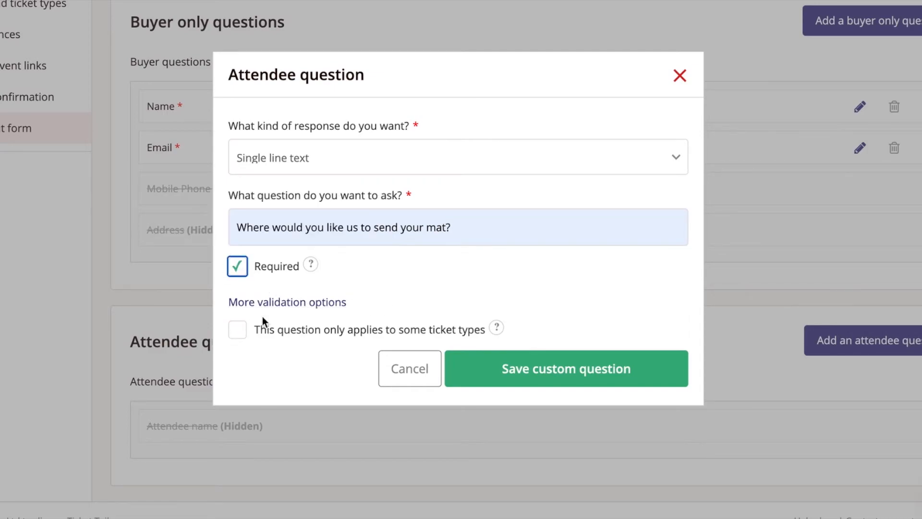
click(237, 330)
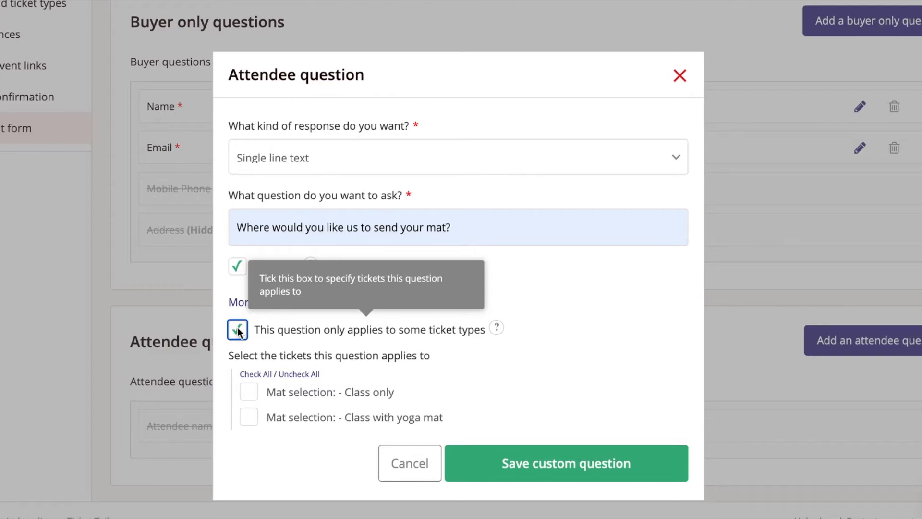
click(243, 421)
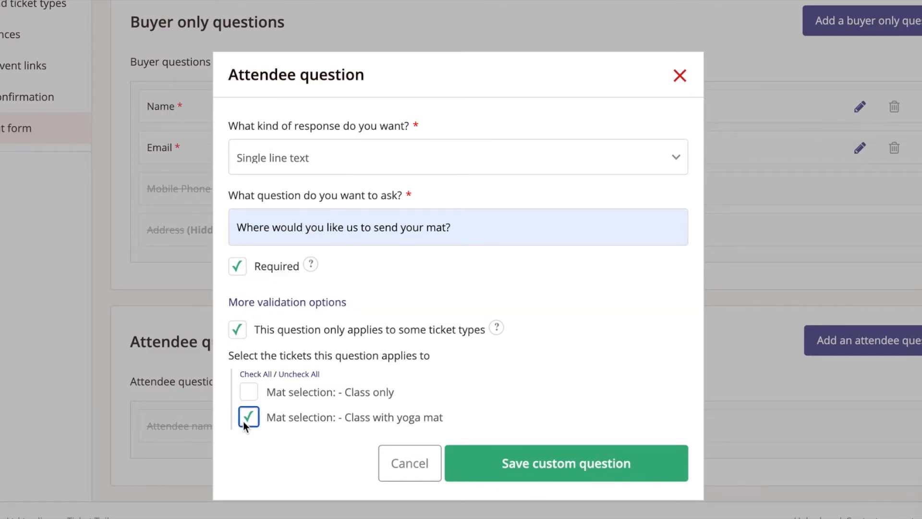
click(533, 465)
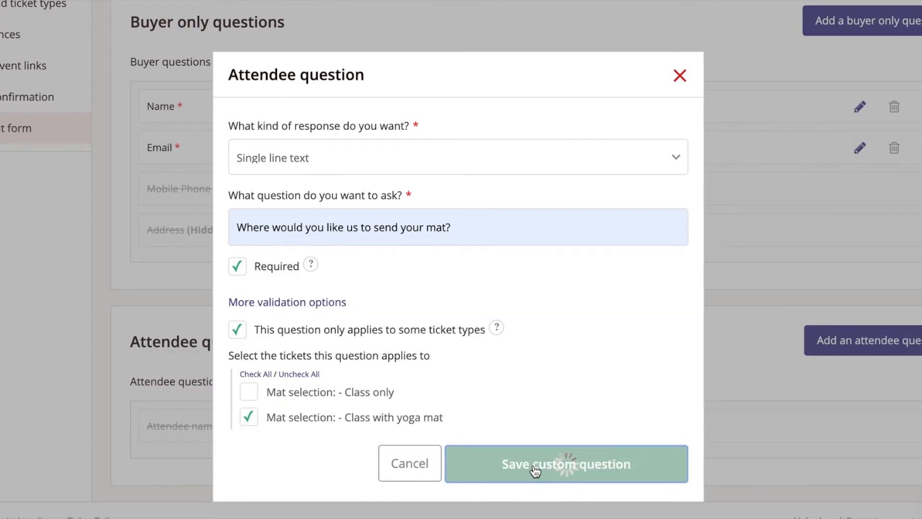
- Return to the event summary and review the available payment system options
scroll(533, 465, down, 4)
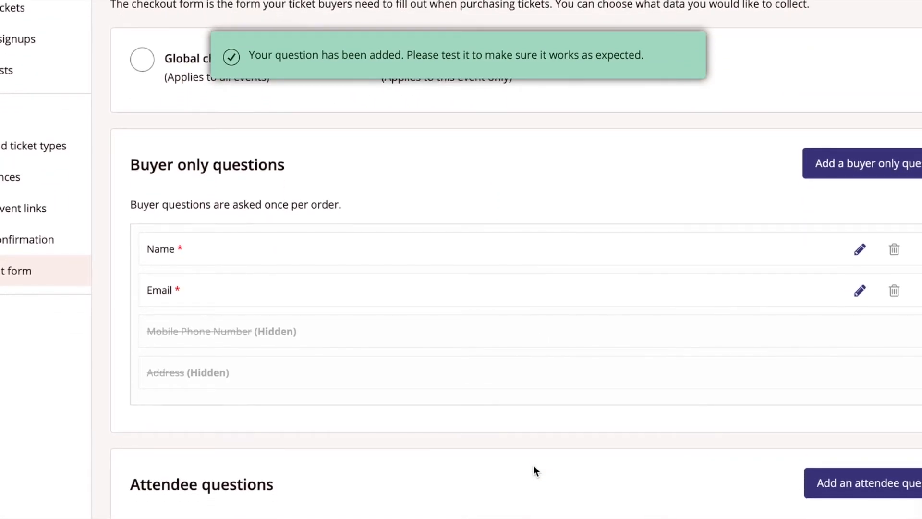
scroll(533, 465, down, 4)
scroll(533, 464, up, 3)
scroll(533, 464, up, 3)
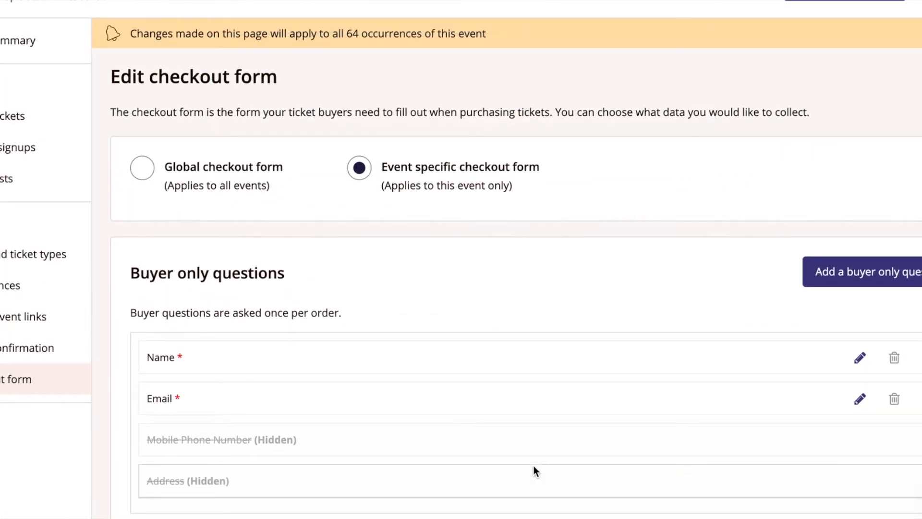
scroll(533, 465, up, 2)
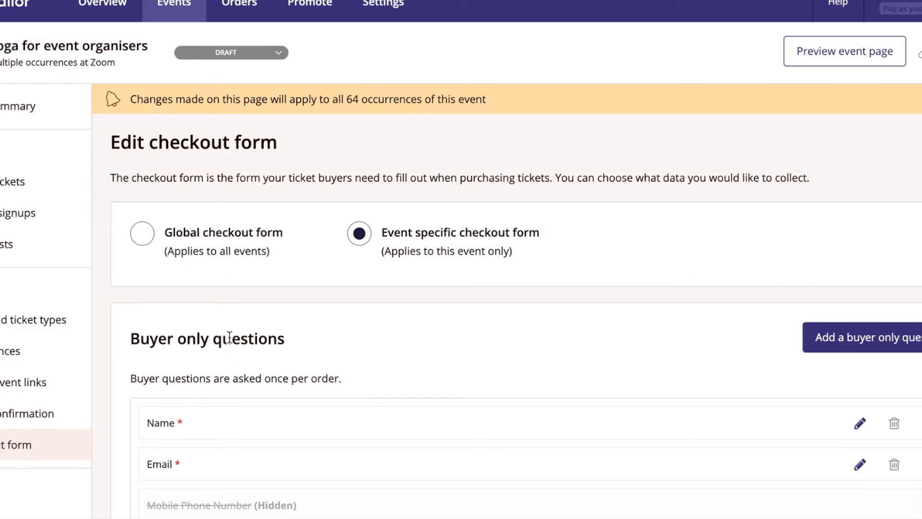
click(2, 120)
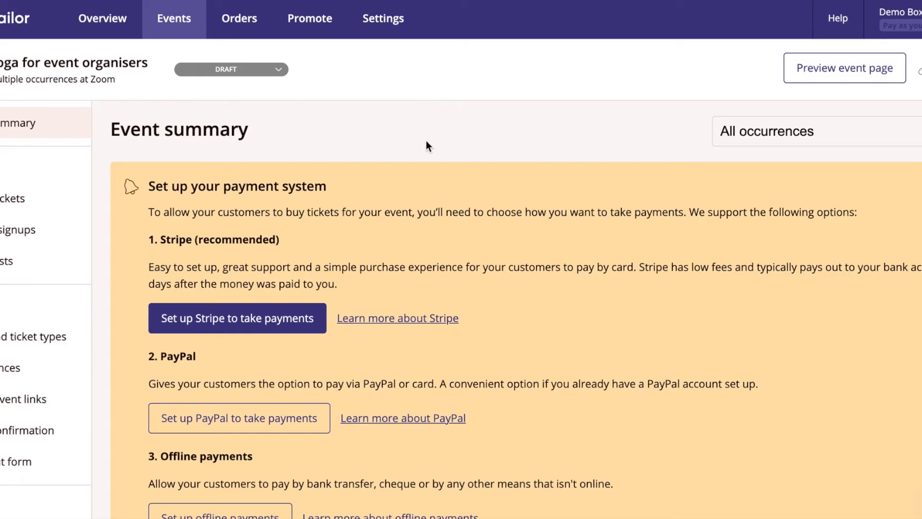
scroll(426, 143, down, 2)
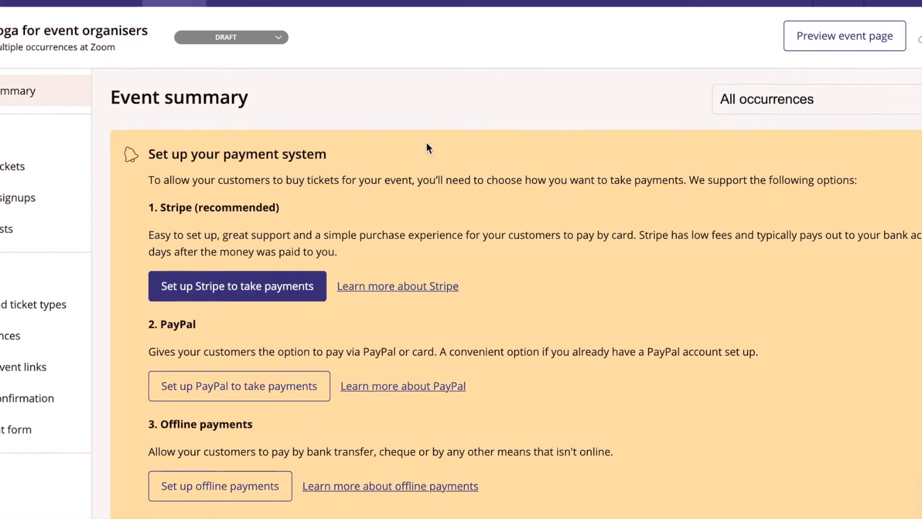
scroll(426, 142, down, 1)
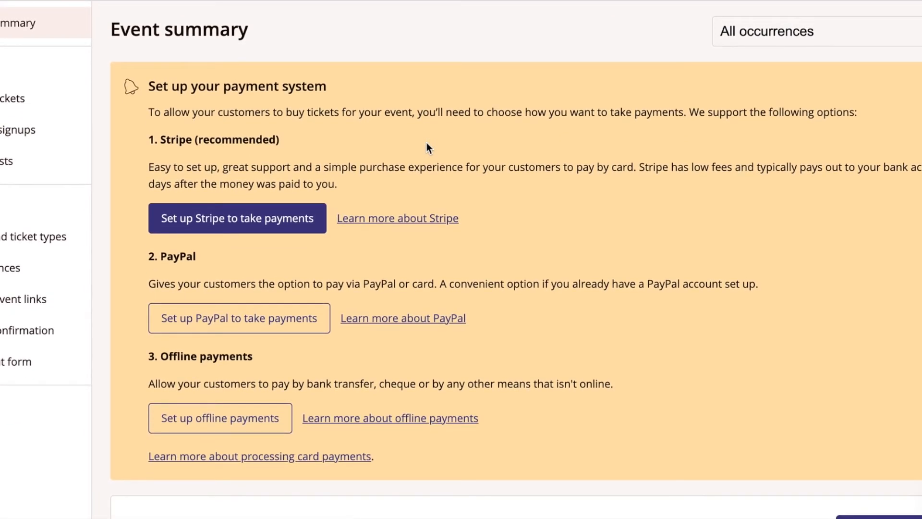
- Create an offline payment profile named "Bank transfer payments", with "Please pay to:" instructions giving the account number and sort code
click(180, 220)
click(222, 317)
click(270, 419)
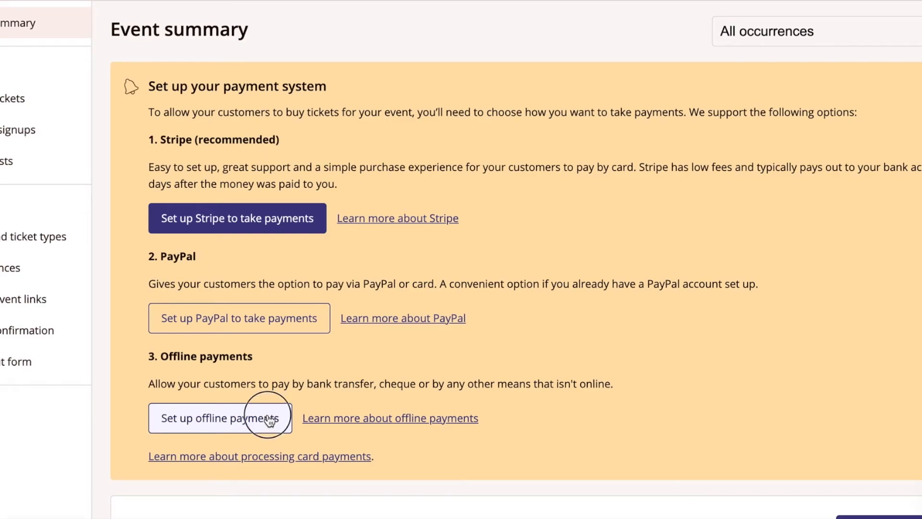
text(Bank transfer payments)
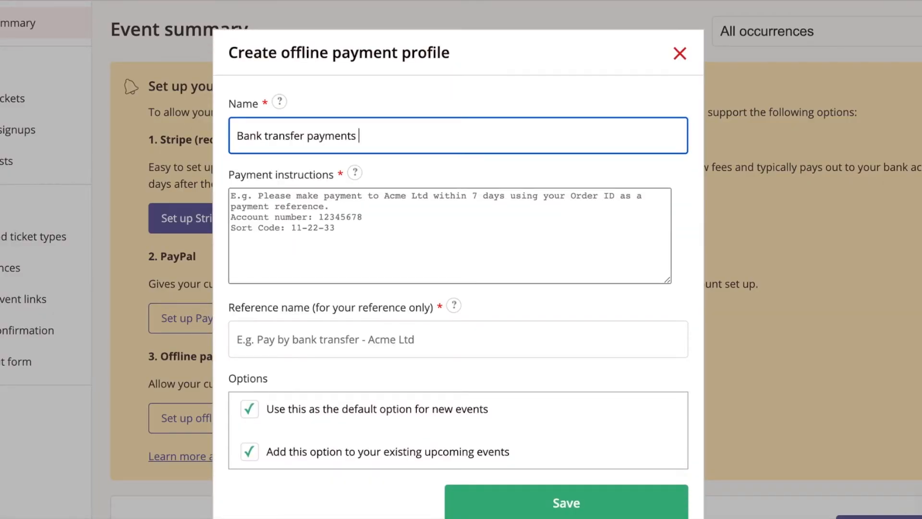
click(374, 226)
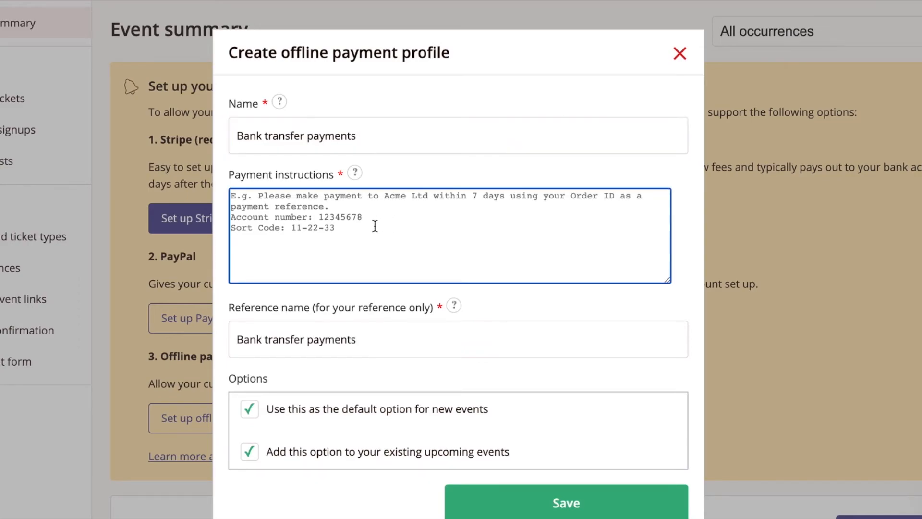
text(Please pay to:  Account: 12345678 Sort code: 12-34-56)
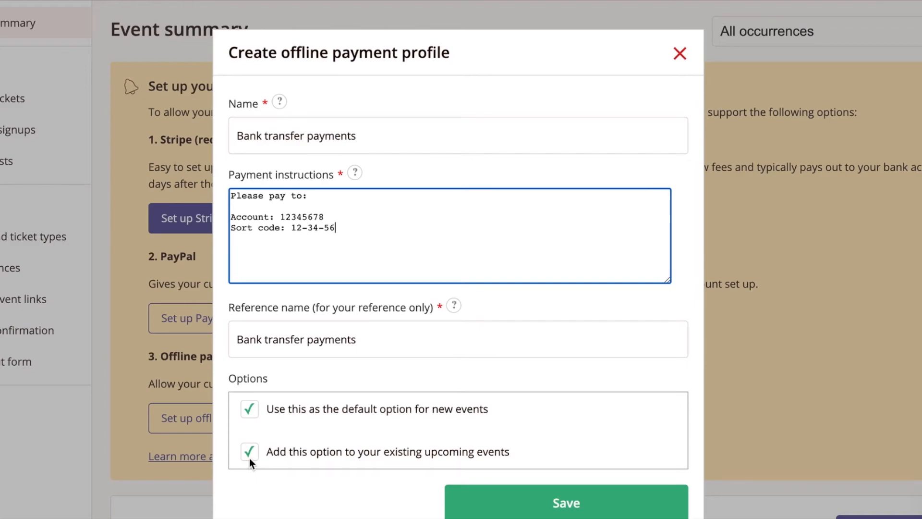
click(447, 513)
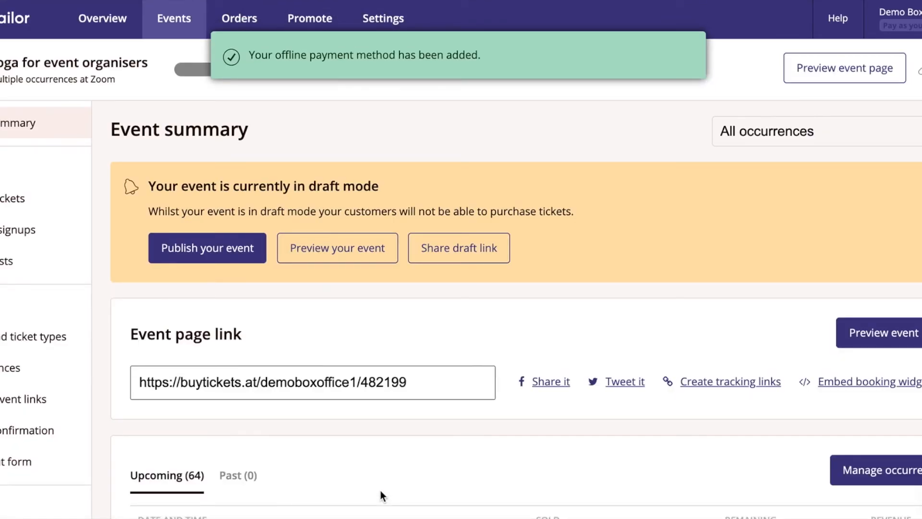
- Publish the Yoga for event organisers event from its summary, applying the change to all occurrences
scroll(381, 491, down, 5)
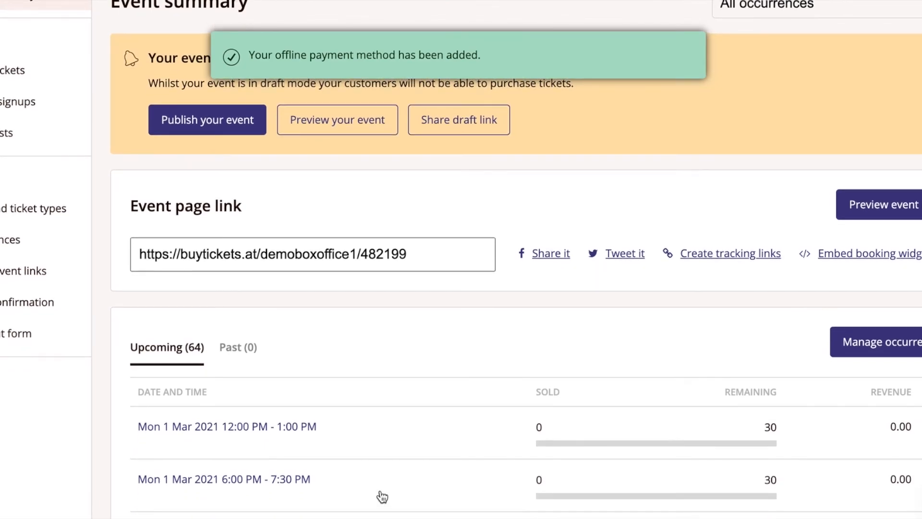
scroll(380, 492, up, 3)
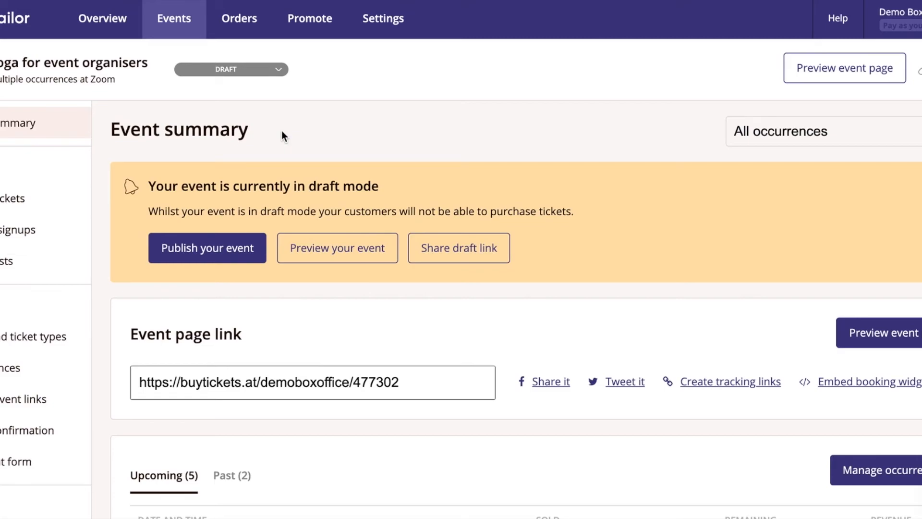
click(226, 249)
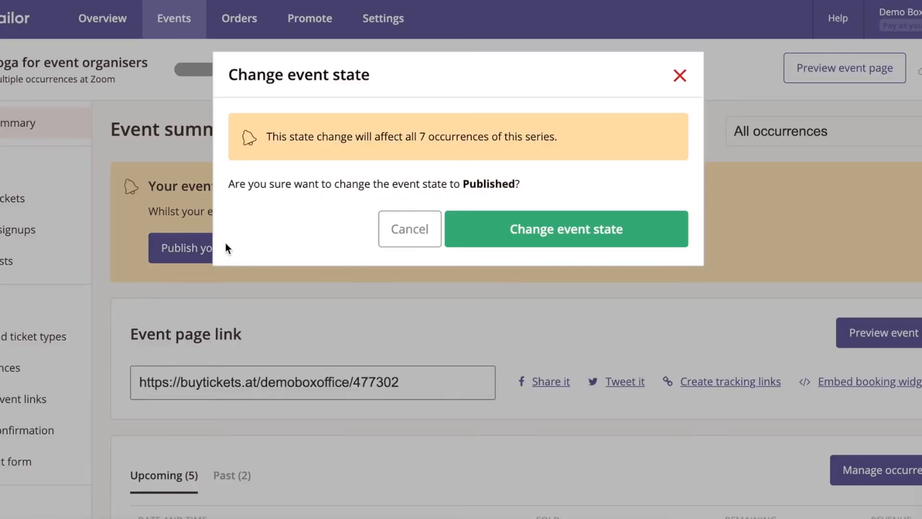
click(530, 227)
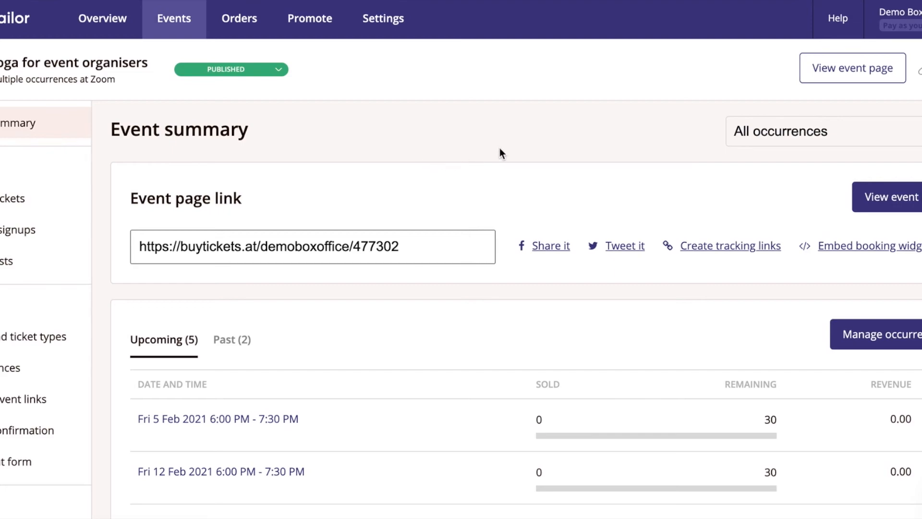
- View the published event page and read through its description
click(824, 70)
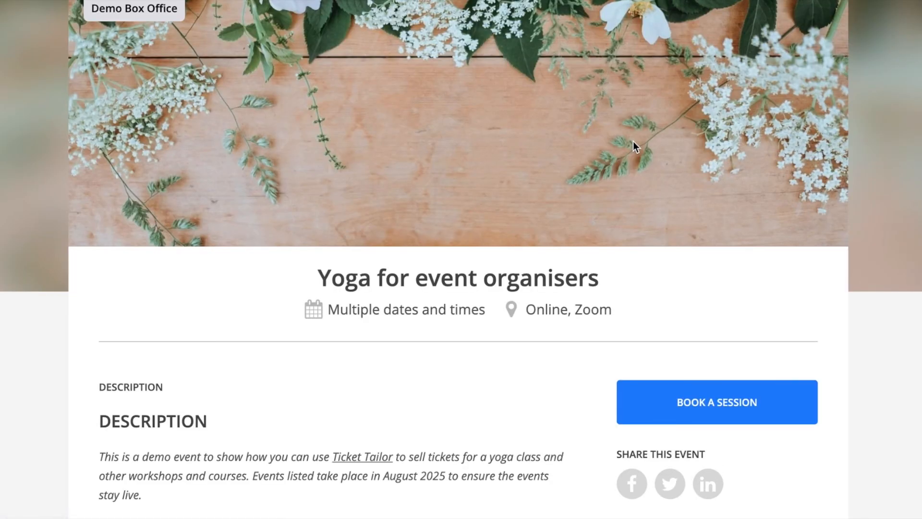
scroll(633, 141, down, 5)
scroll(494, 292, down, 10)
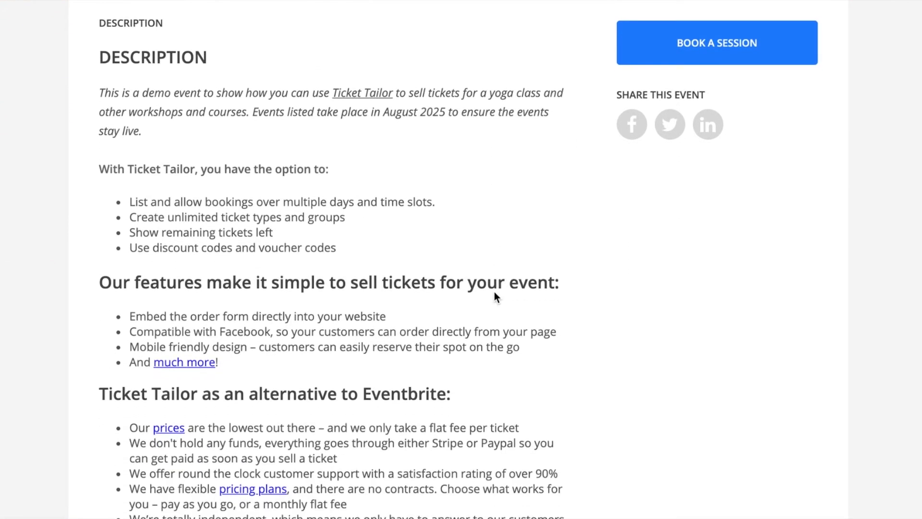
scroll(494, 292, up, 15)
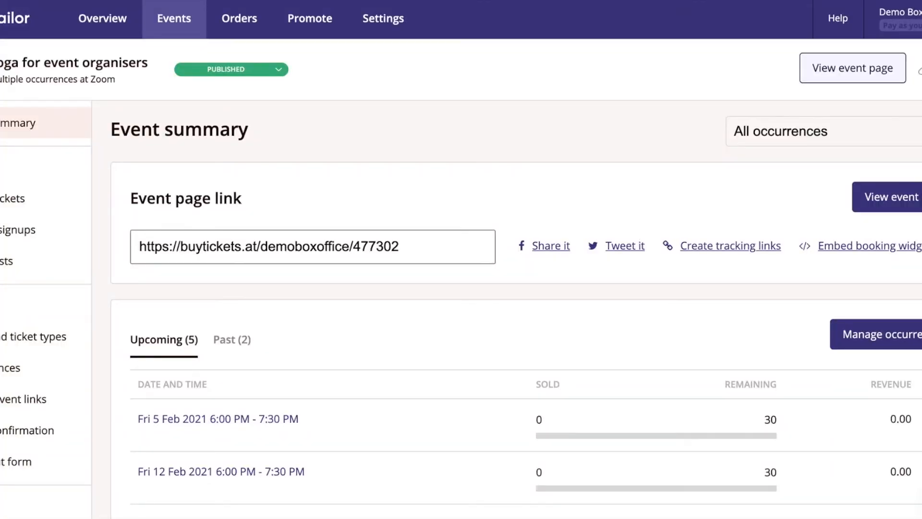
- Open the box office's page design settings and try several preset themes, ending on the dark red one with a green button
click(374, 31)
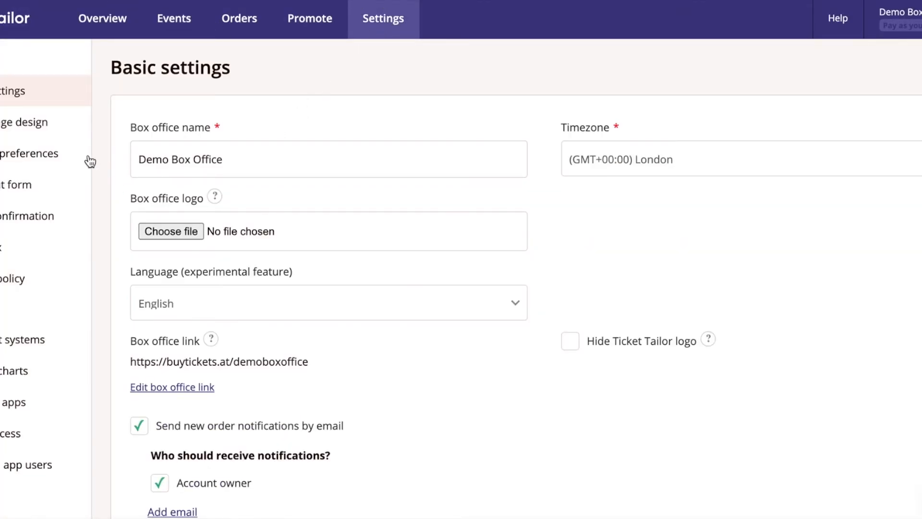
click(60, 131)
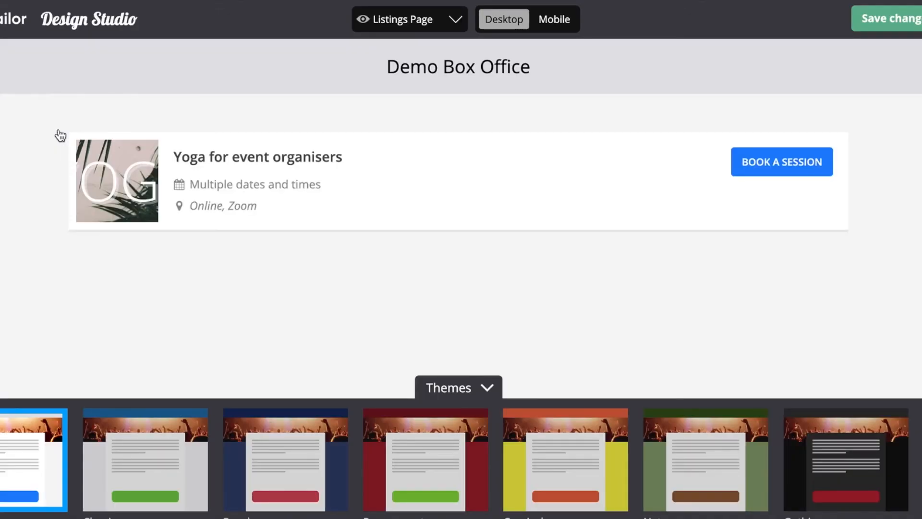
click(197, 473)
click(320, 466)
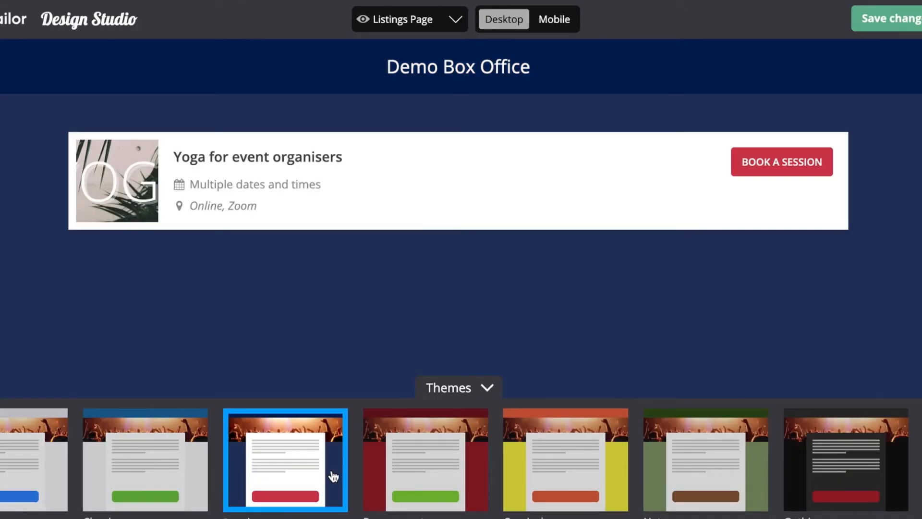
click(475, 451)
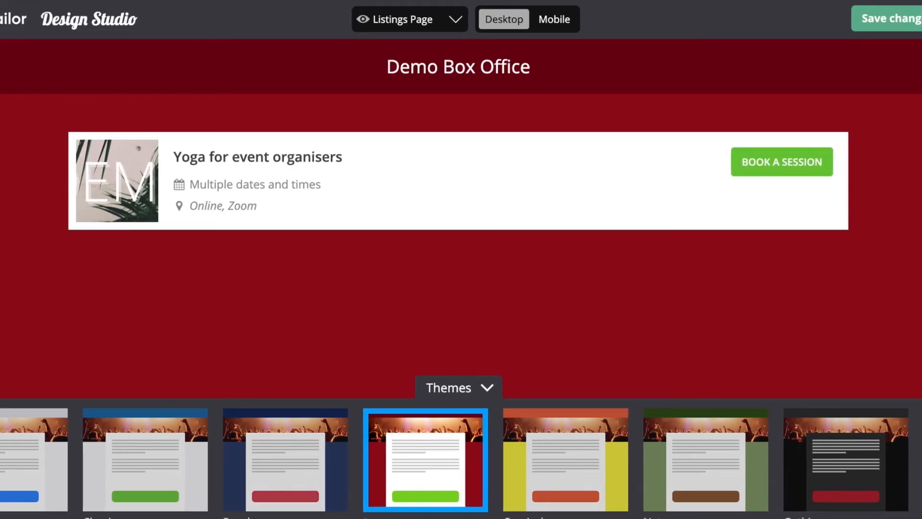
- Switch to the custom theme and set the header colour to #CFB49F, page colour to #DCBFA7 and button colour to #5BAF26
click(918, 461)
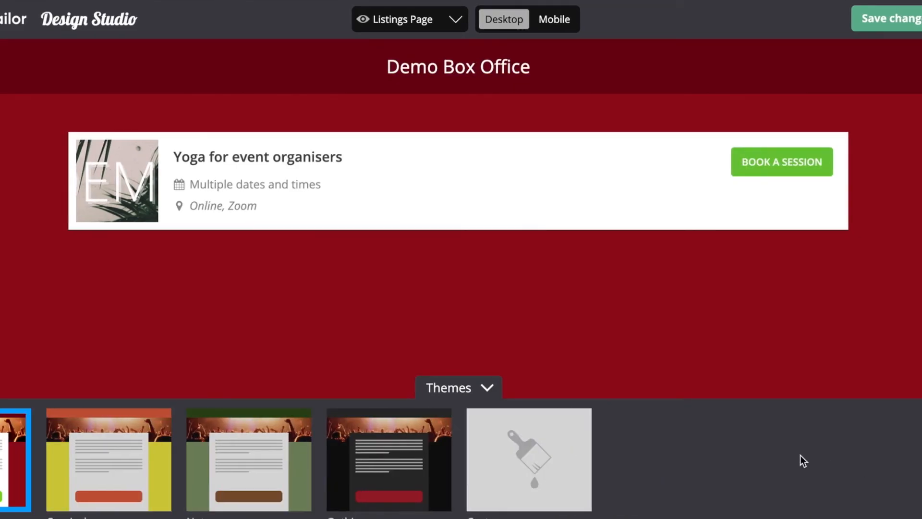
click(585, 475)
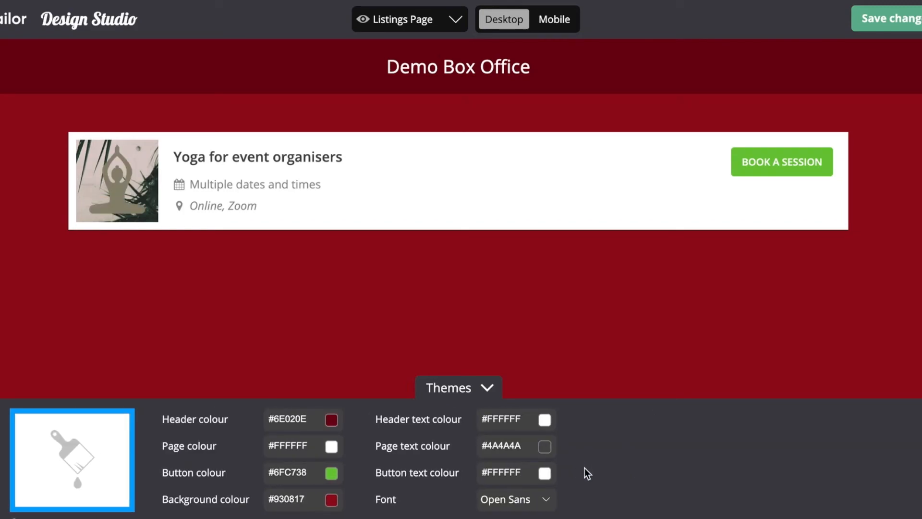
click(315, 420)
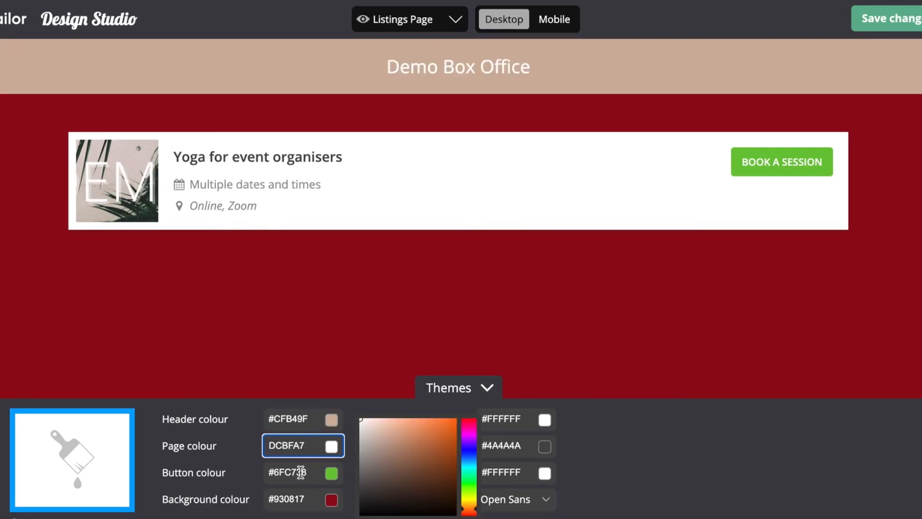
click(301, 472)
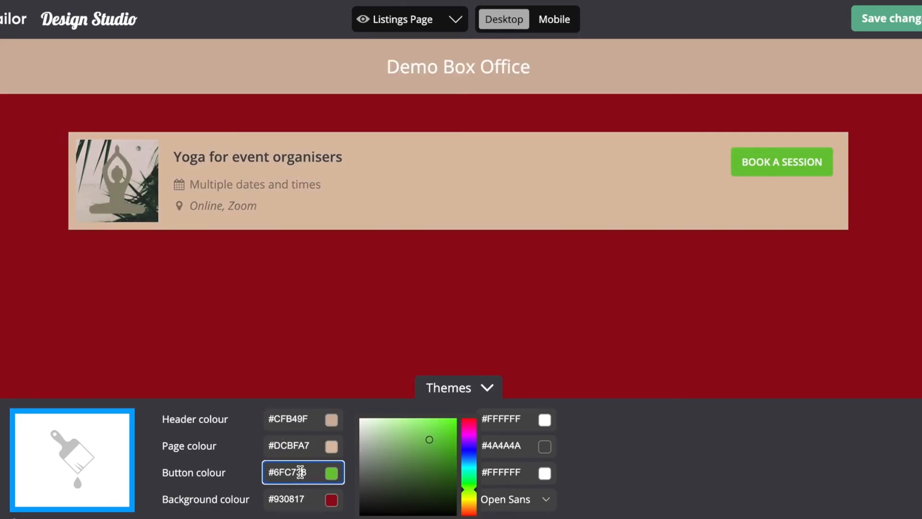
drag(428, 440, 437, 451)
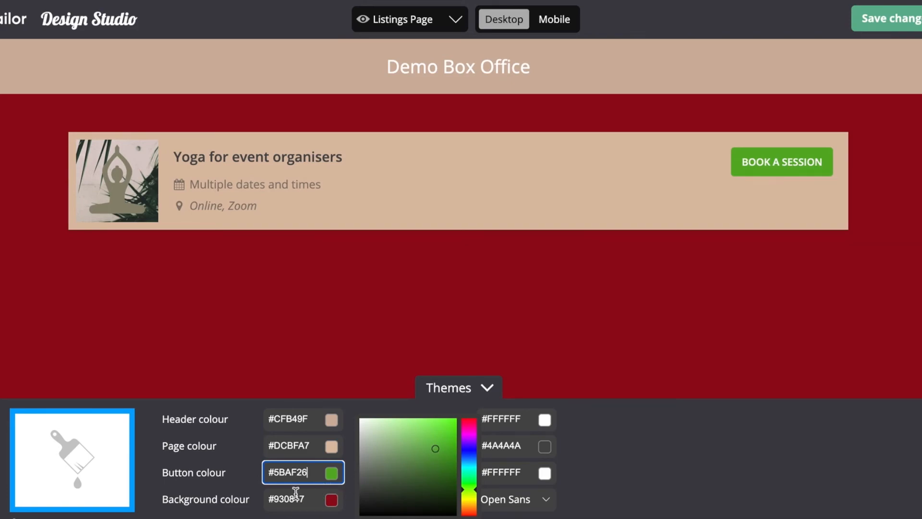
- Set the custom theme's background colour to #E0CDBD and its font to Roboto Slab
double_click(294, 492)
text(E0CBBD)
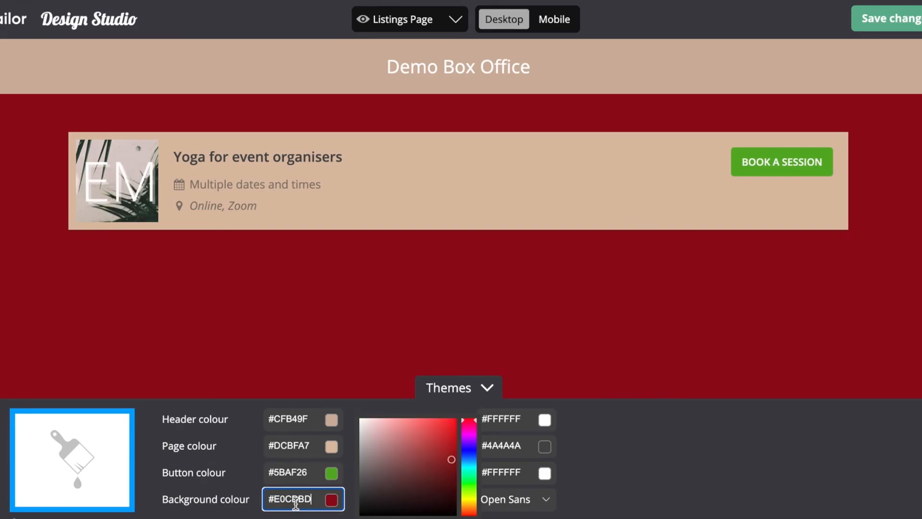
click(626, 489)
double_click(291, 499)
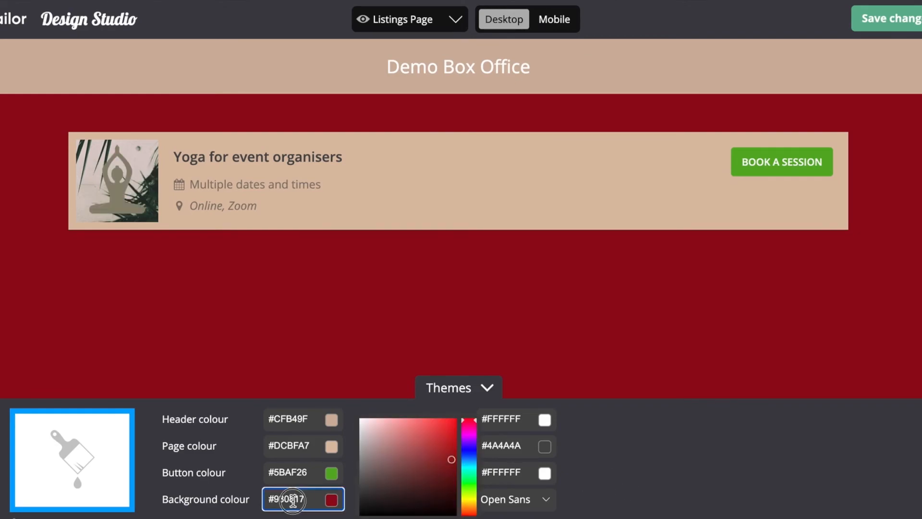
text(E0CBBD)
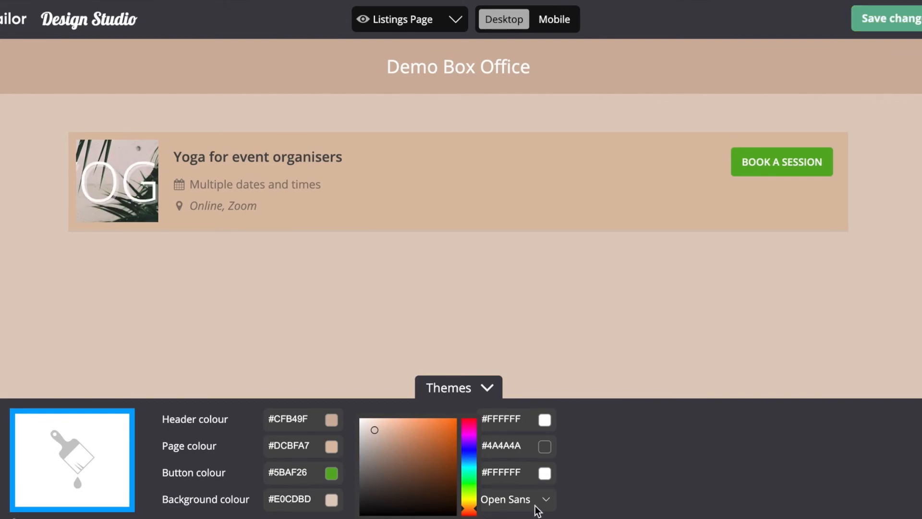
click(547, 500)
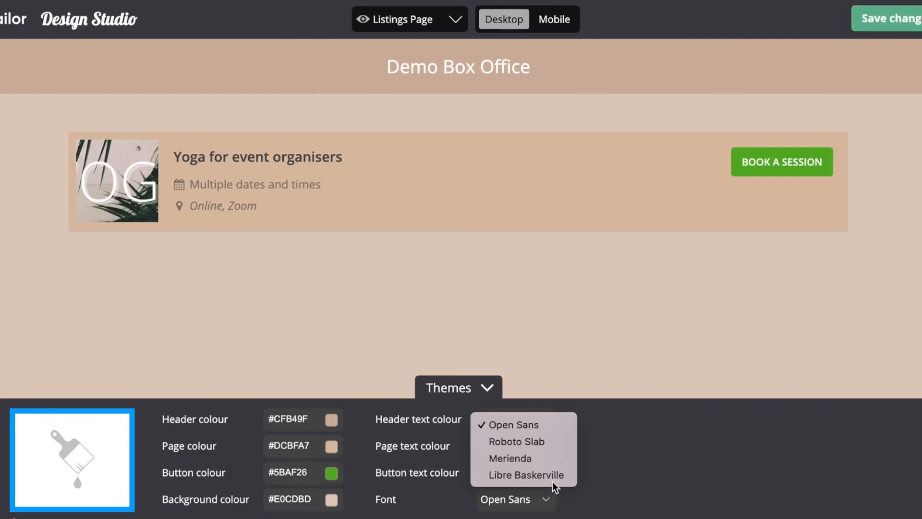
click(540, 443)
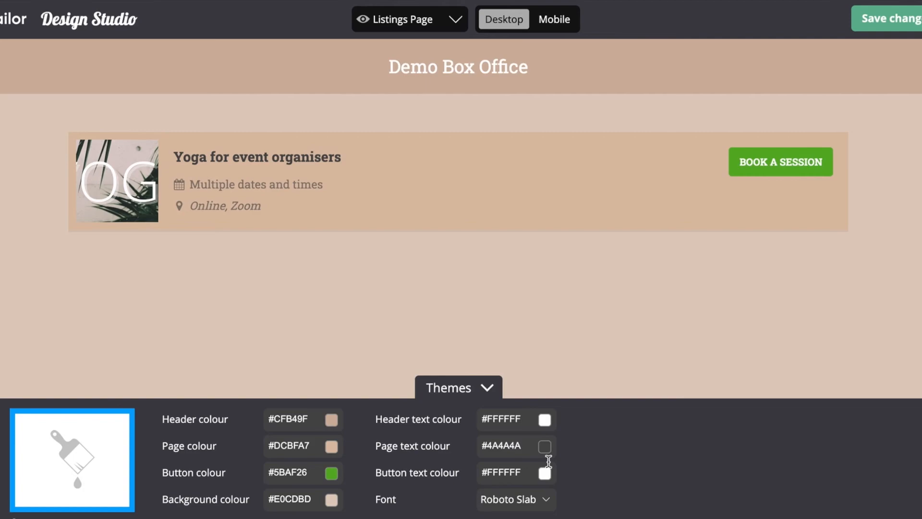
- Preview the event page in the desktop and mobile layouts, and save the design changes
click(455, 19)
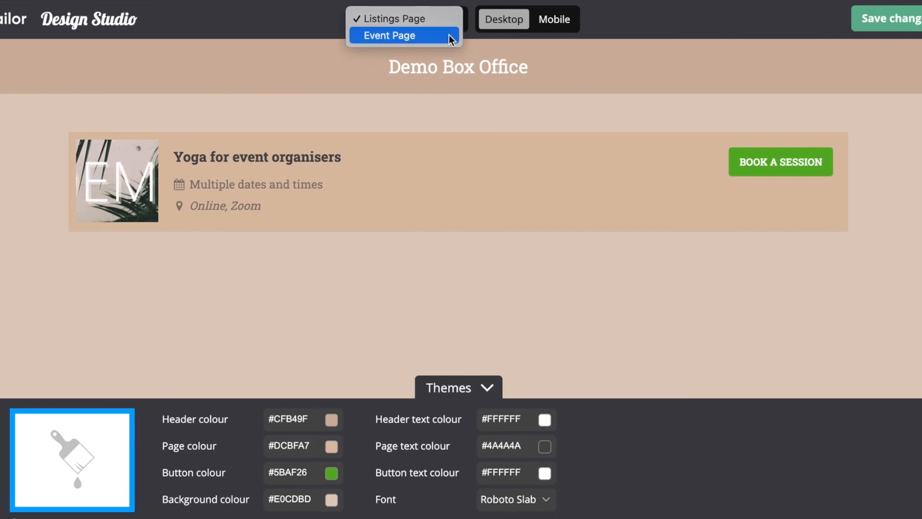
click(452, 36)
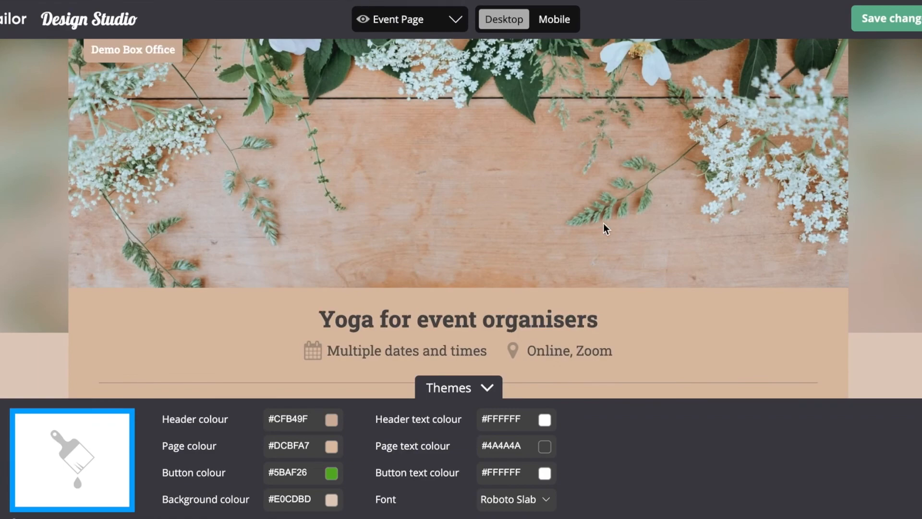
scroll(606, 229, down, 8)
scroll(605, 229, down, 3)
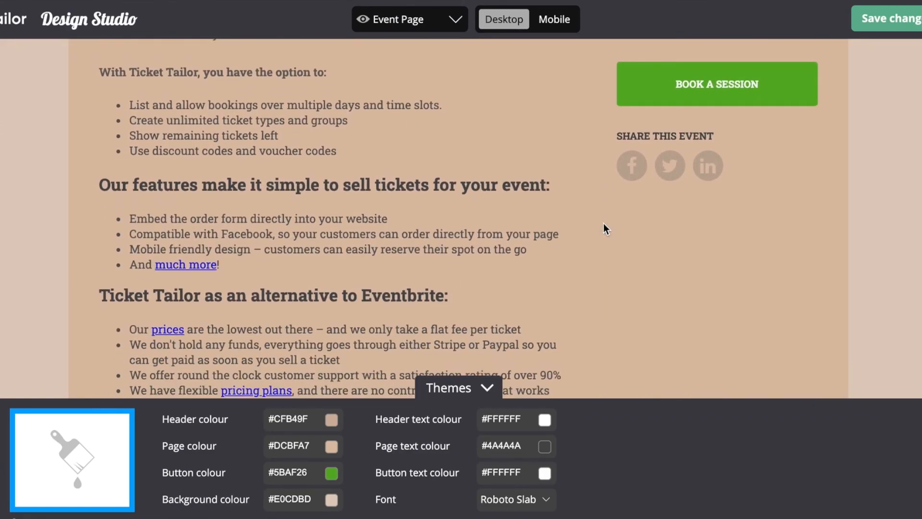
scroll(488, 171, up, 11)
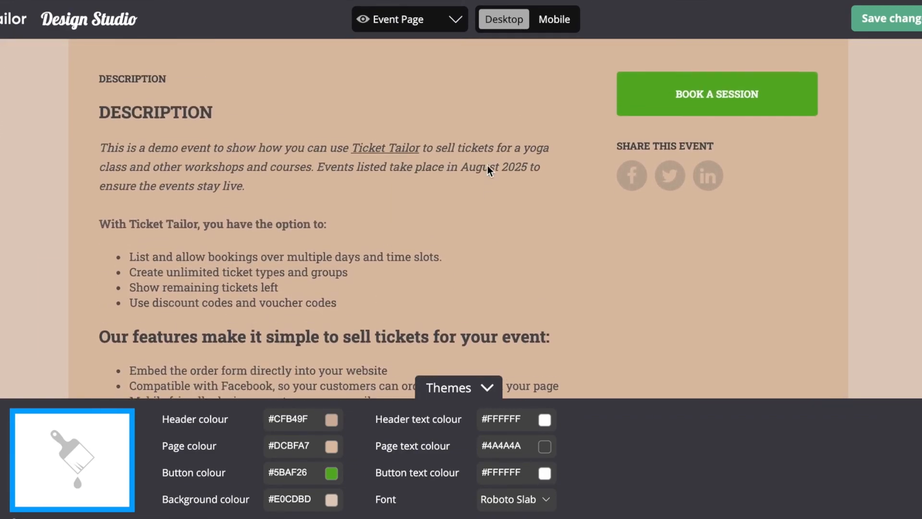
click(561, 27)
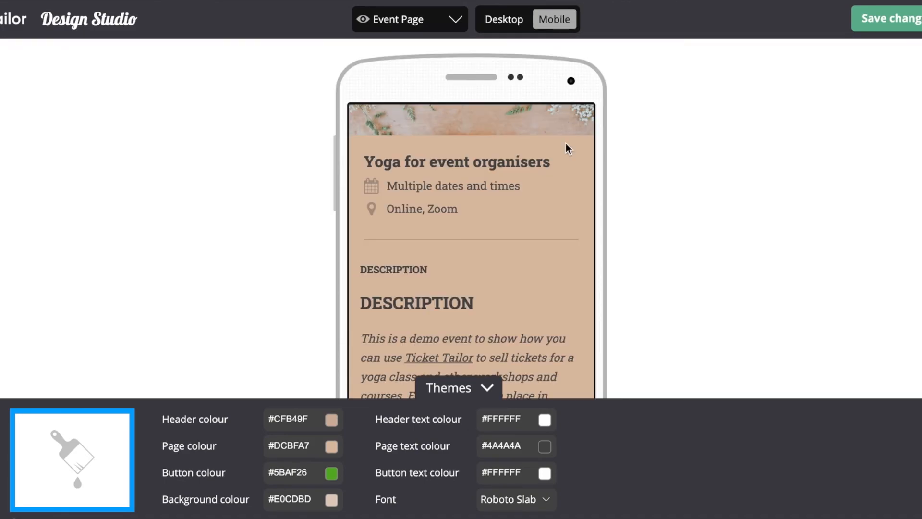
click(906, 25)
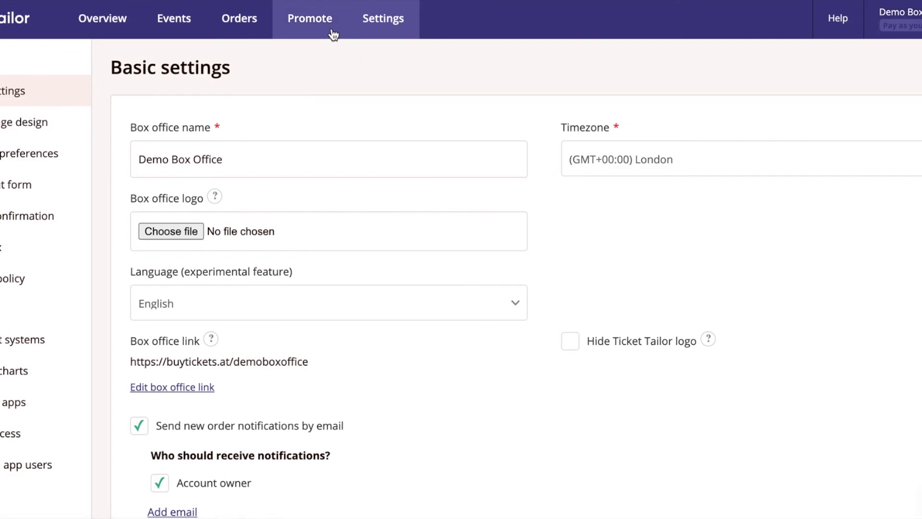
- Review the box office's promotional event link and the booking widget's embed code for HTML websites
click(334, 35)
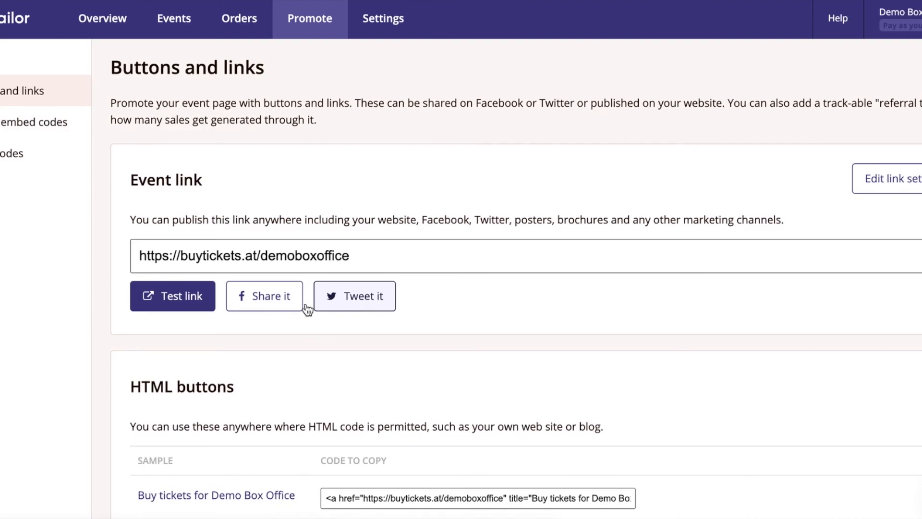
click(66, 137)
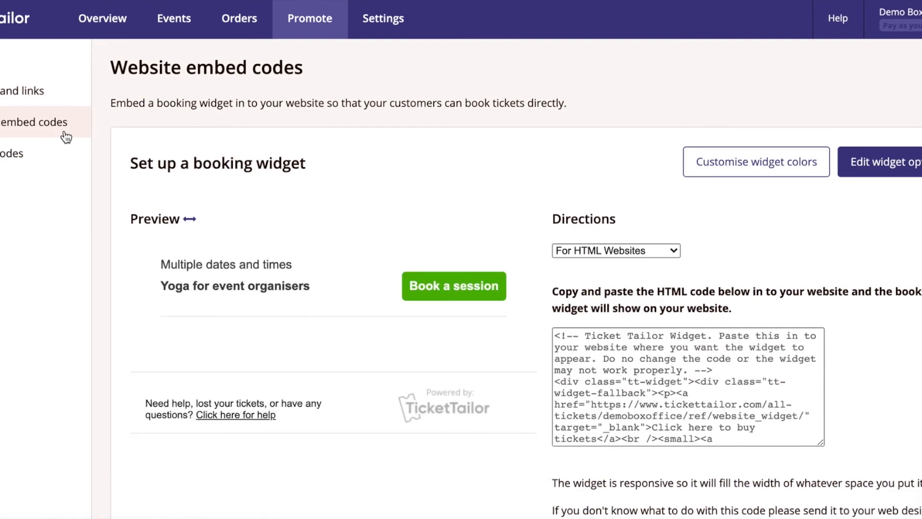
scroll(356, 119, down, 1)
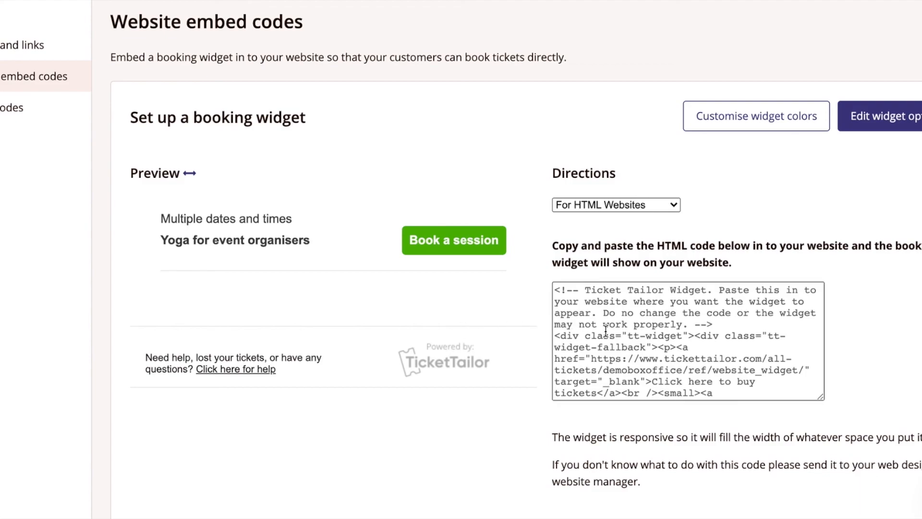
click(785, 123)
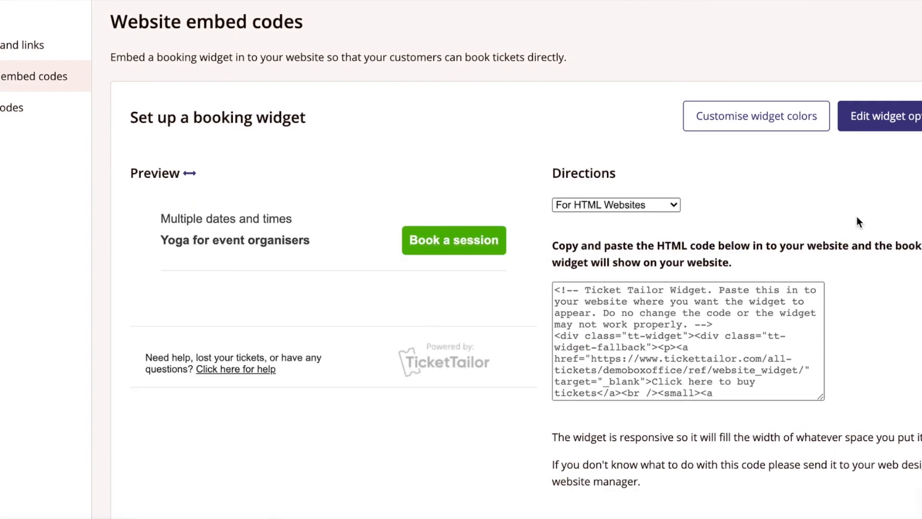
click(686, 324)
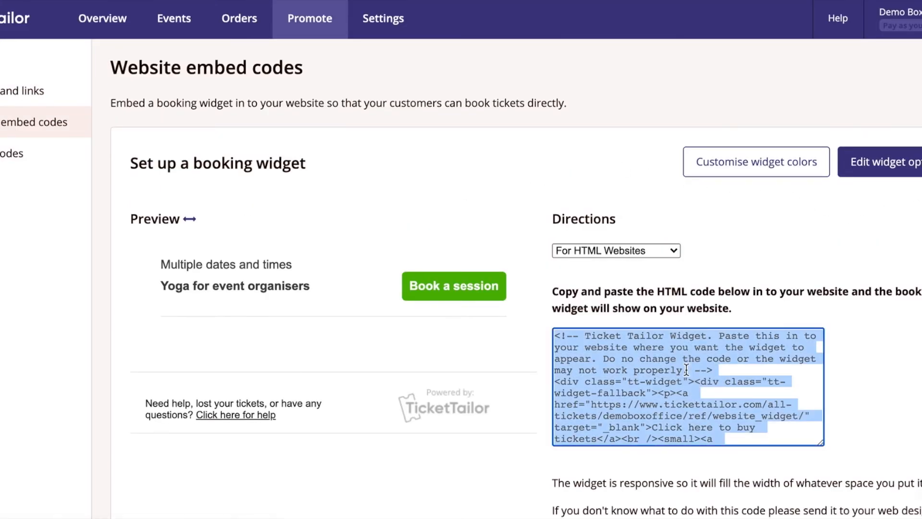
click(882, 372)
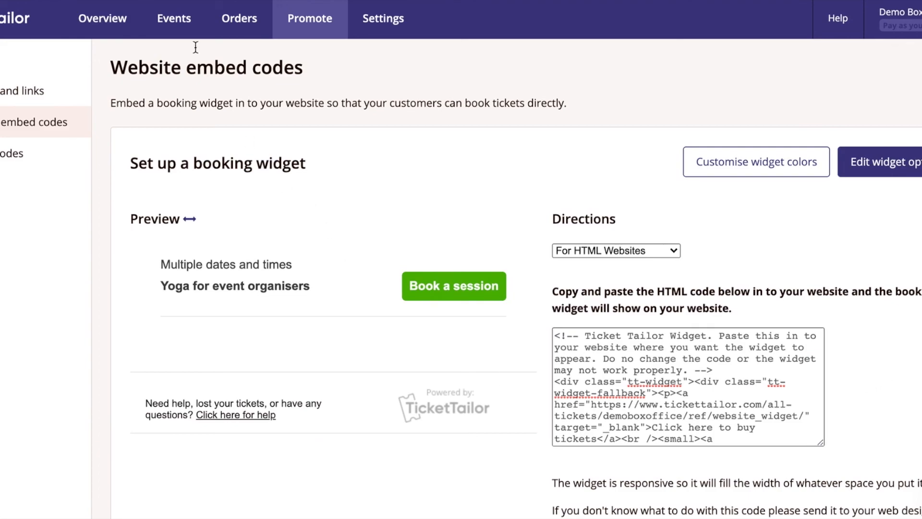
- Open the Yoga for event organisers event and view its public page with the new design
click(183, 18)
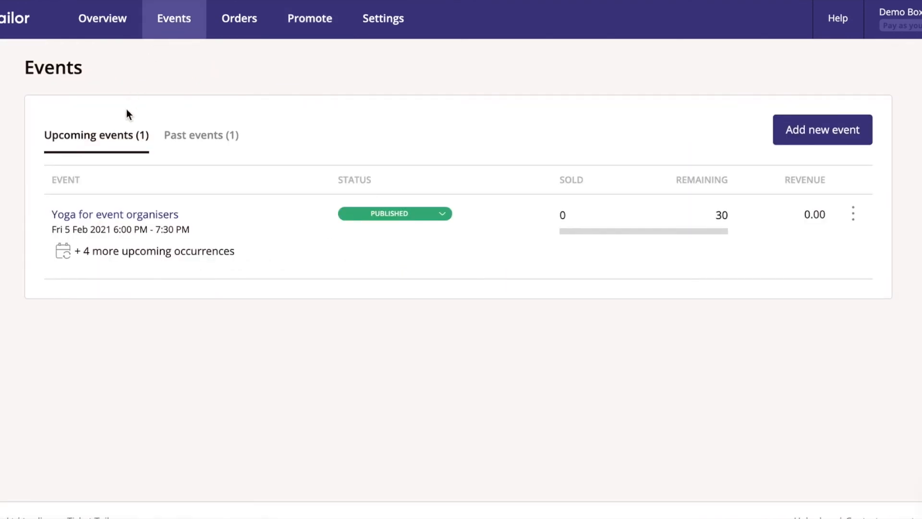
click(138, 214)
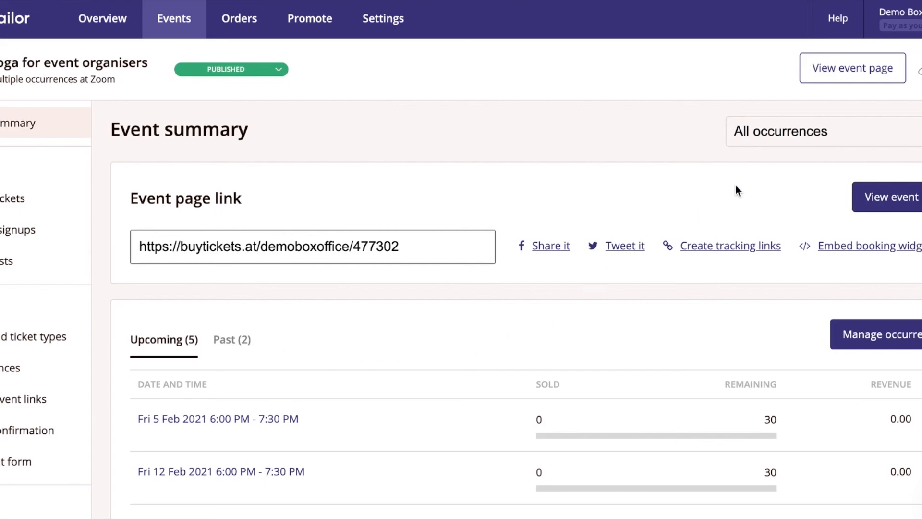
click(835, 72)
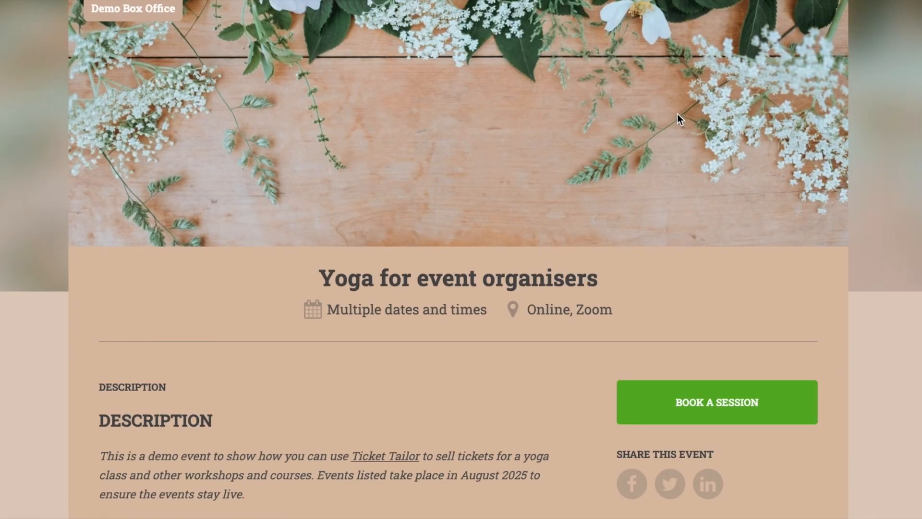
scroll(677, 113, down, 1)
scroll(677, 114, up, 1)
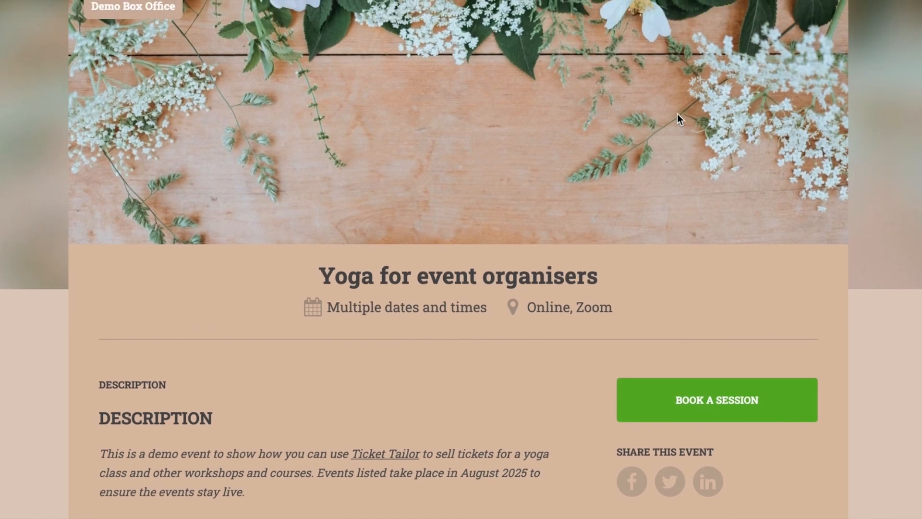